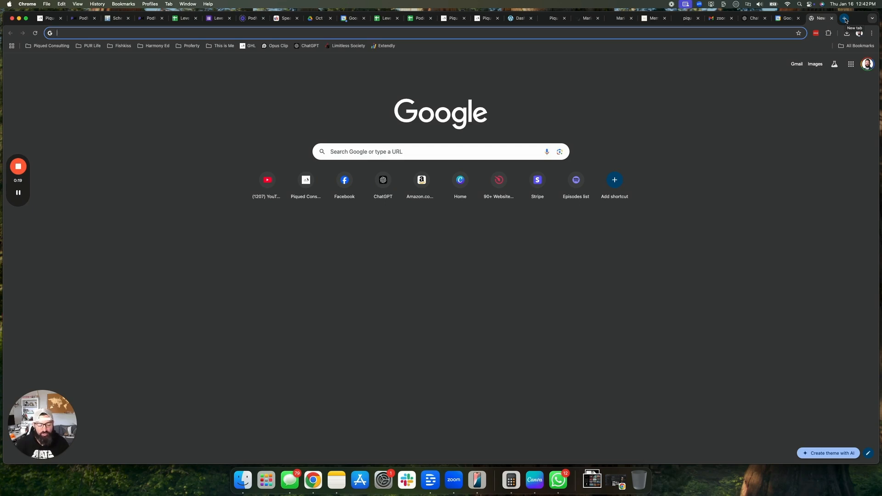
Open mariannehickman.com/speakoff in the new browser tab.
{"action": "type", "text": "marian"}
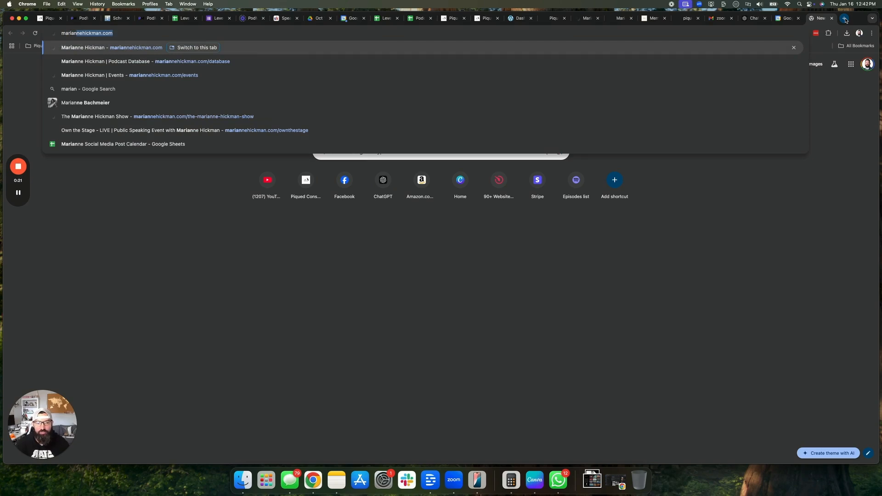
{"action": "key", "text": "Right"}
{"action": "type", "text": "/speakoff"}
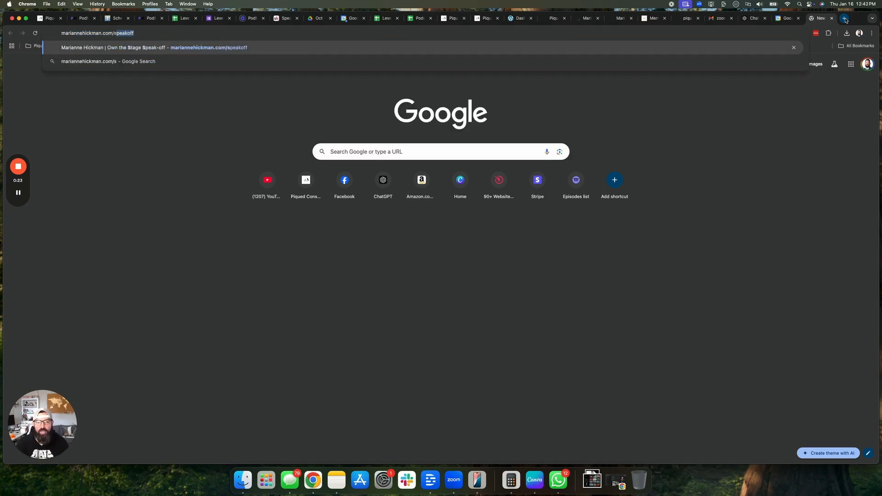
{"action": "key", "text": "Return"}
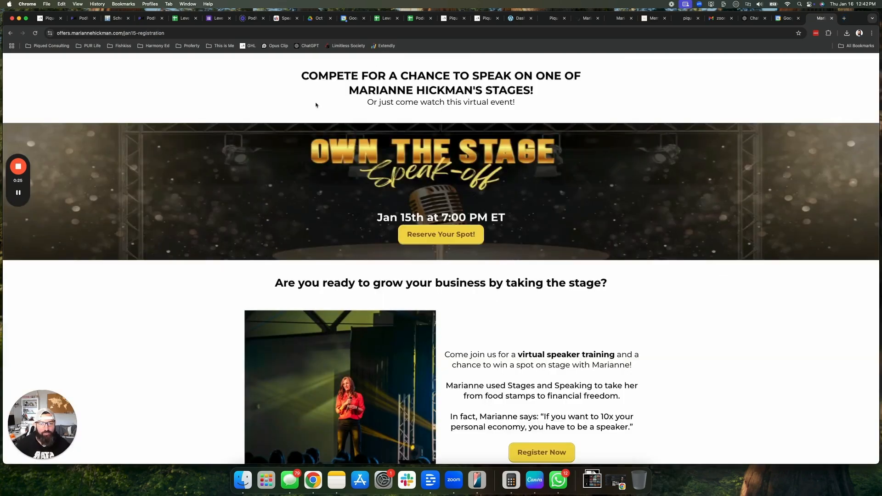
Review the Own the Stage Speak-Off registration page, from the event date down to the footer.
{"action": "left_click_drag", "start_coordinate": [379, 218], "coordinate": [510, 218]}
{"action": "left_click", "coordinate": [504, 220]}
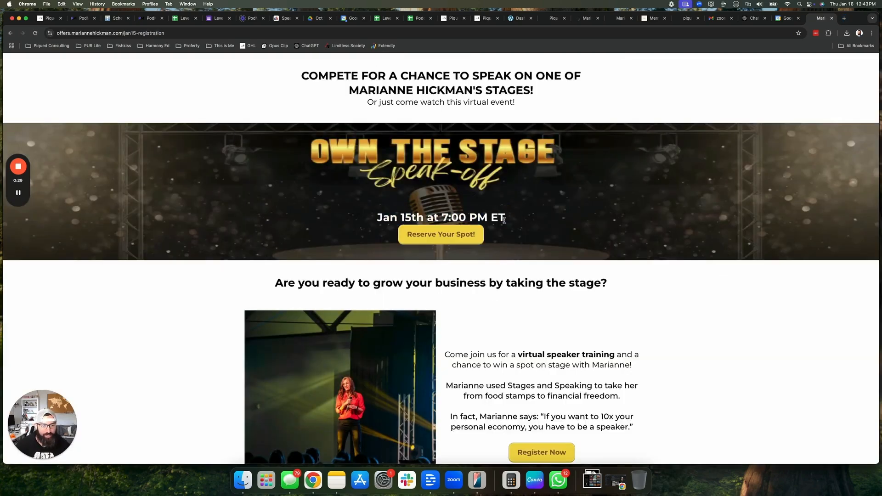
{"action": "scroll", "coordinate": [644, 391], "scroll_direction": "down", "scroll_amount": 20}
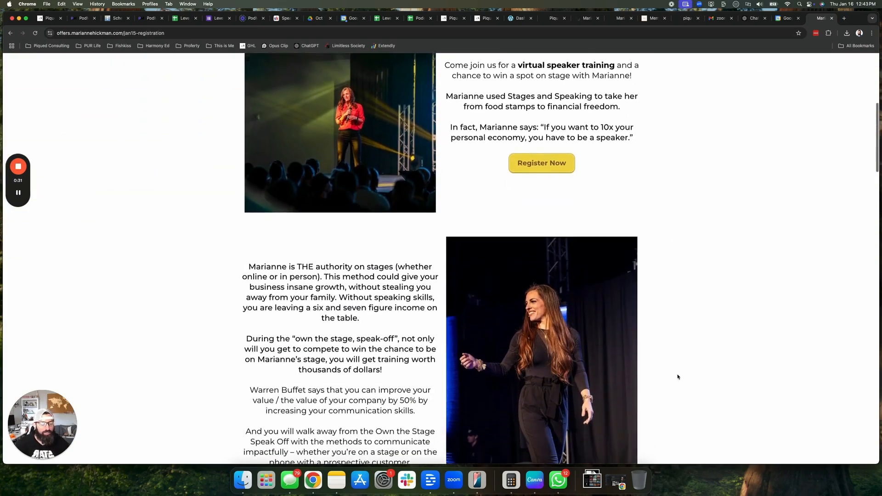
{"action": "scroll", "coordinate": [683, 378], "scroll_direction": "down", "scroll_amount": 20}
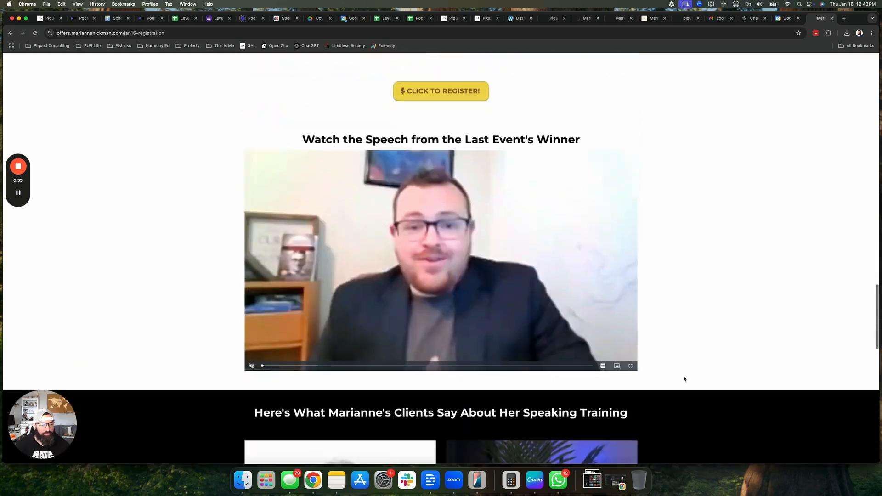
{"action": "scroll", "coordinate": [684, 378], "scroll_direction": "down", "scroll_amount": 5}
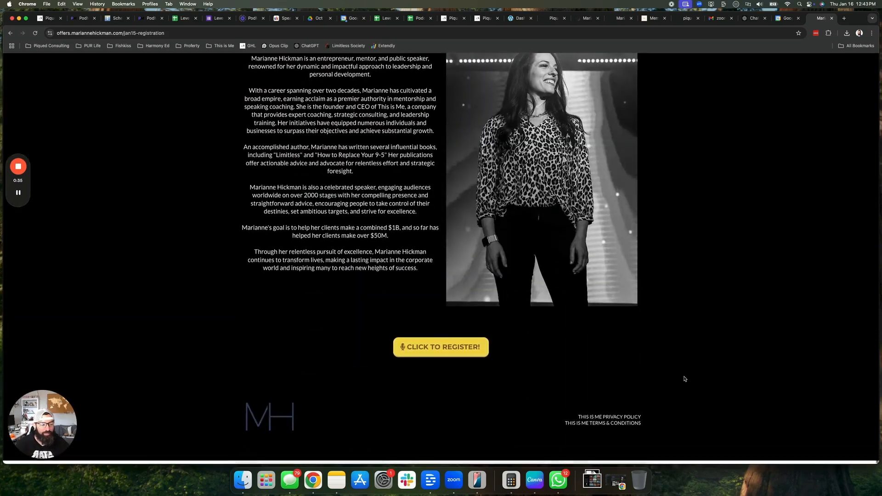
{"action": "scroll", "coordinate": [684, 378], "scroll_direction": "up", "scroll_amount": 15}
{"action": "scroll", "coordinate": [683, 379], "scroll_direction": "up", "scroll_amount": 10}
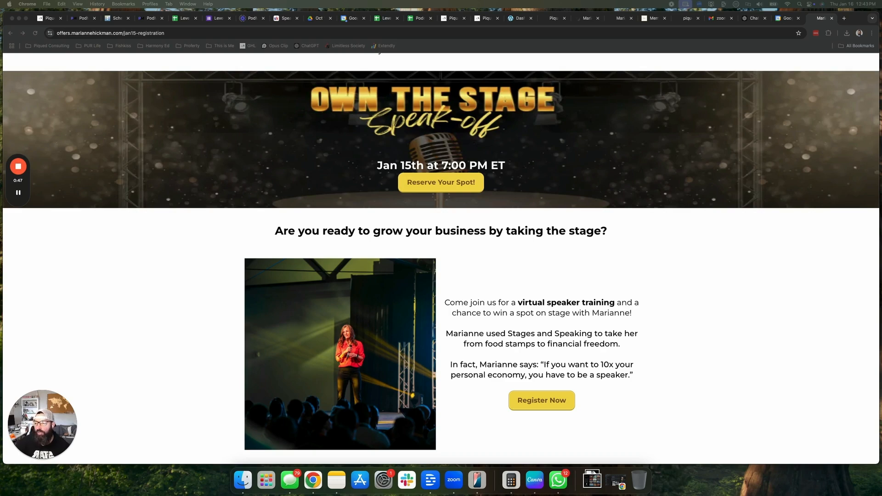
Switch to the Piqued Consulting Funnels list and create a folder named "March 13 Speakoff".
{"action": "left_click", "coordinate": [640, 257]}
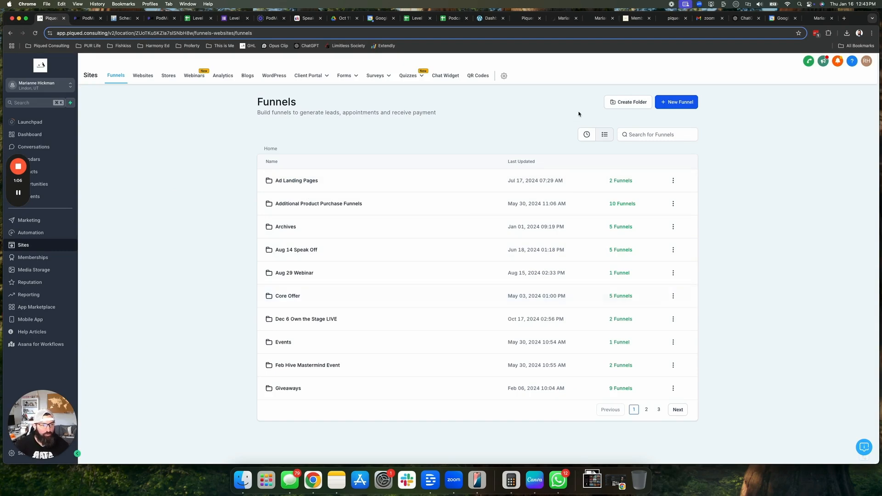
{"action": "left_click", "coordinate": [619, 101]}
{"action": "left_click", "coordinate": [430, 274]}
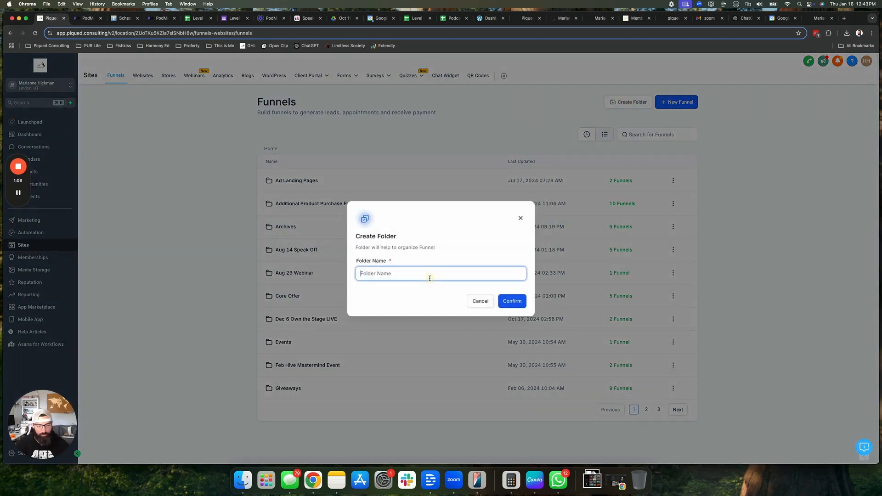
{"action": "type", "text": "March 13 Speakoff"}
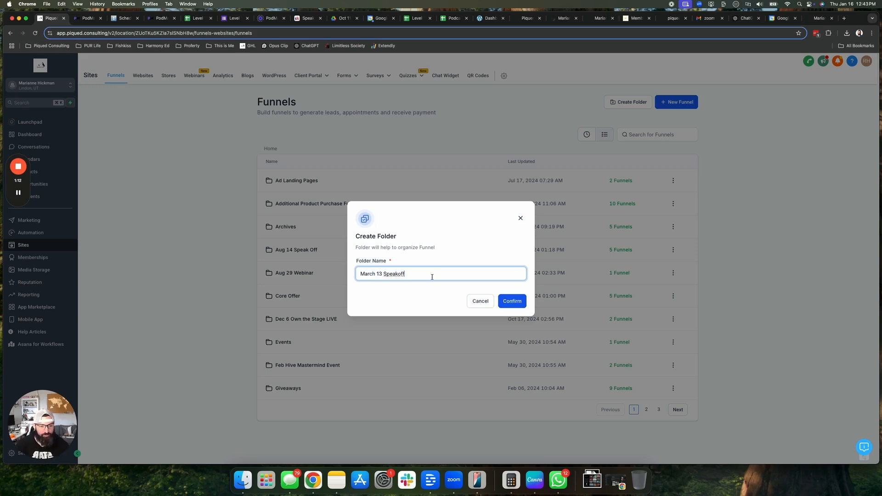
{"action": "left_click", "coordinate": [521, 300]}
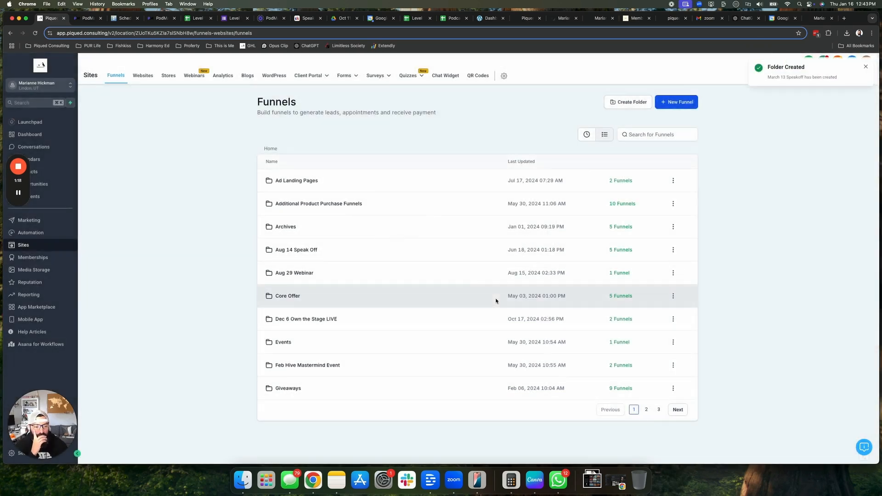
Clone the "Jan 15 Own the Stage Speak-Off" funnel from the Jan 15 Speak-off folder as "March 13 Own the Stage Speak-Off".
{"action": "left_click", "coordinate": [645, 411]}
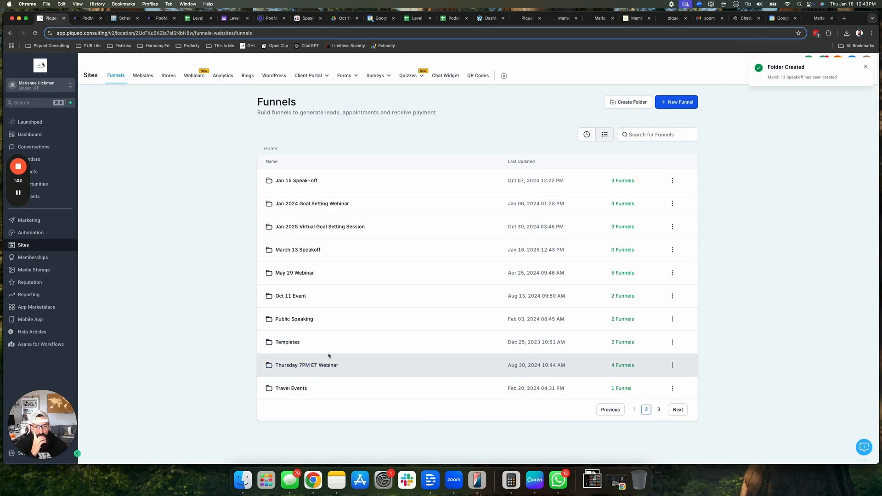
{"action": "left_click", "coordinate": [298, 180]}
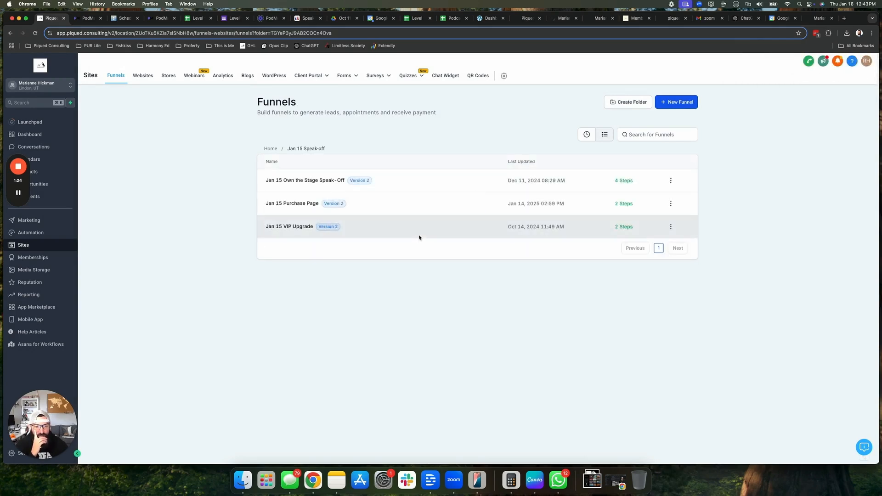
{"action": "left_click", "coordinate": [671, 181]}
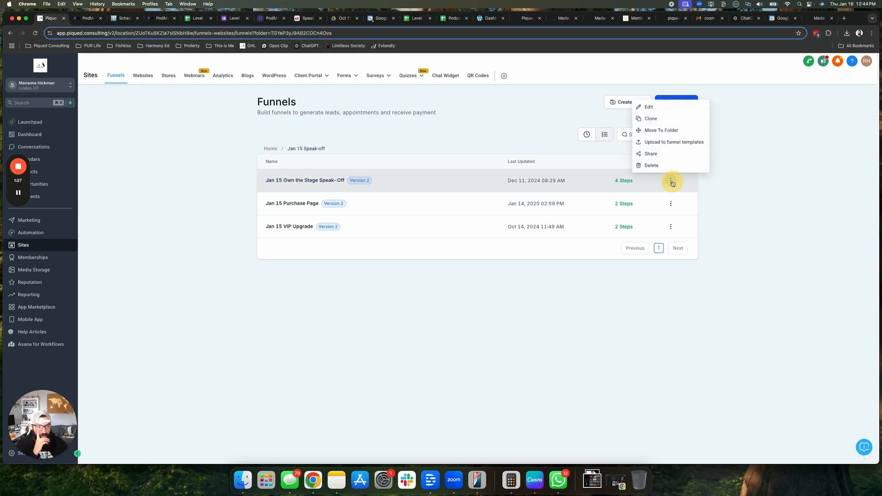
{"action": "left_click", "coordinate": [651, 118]}
{"action": "left_click_drag", "start_coordinate": [375, 254], "coordinate": [305, 254]}
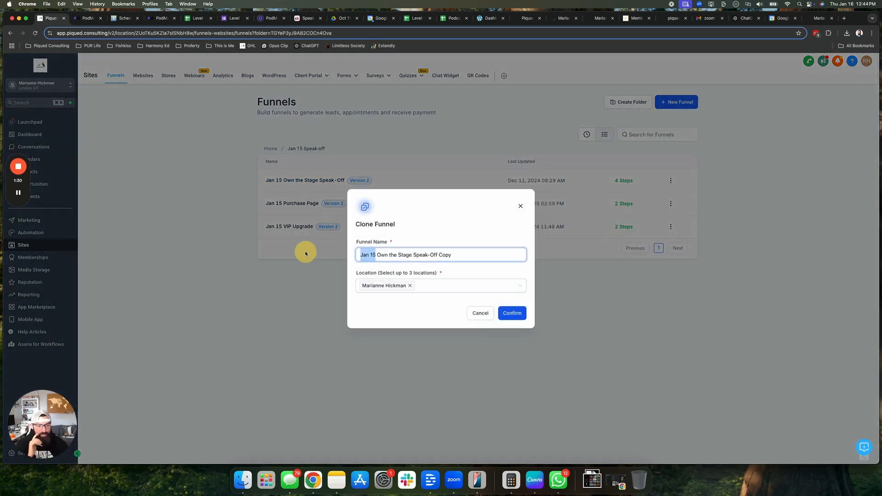
{"action": "type", "text": "March 13"}
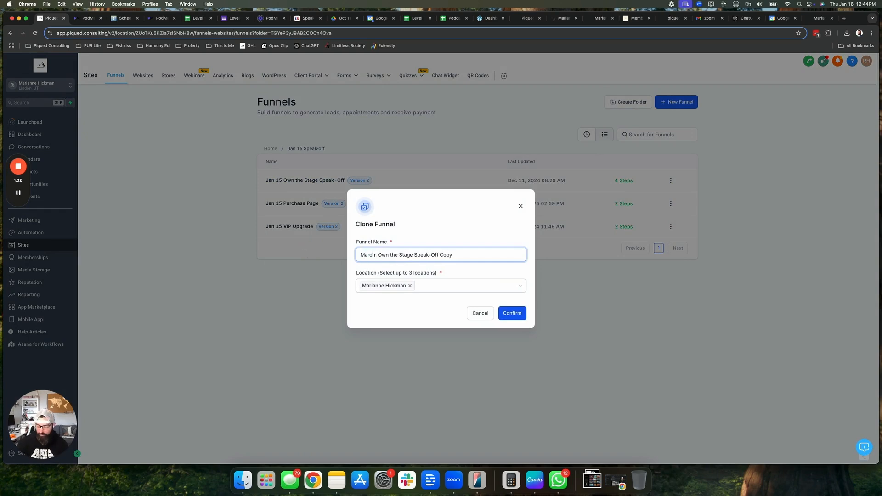
{"action": "left_click", "coordinate": [466, 255]}
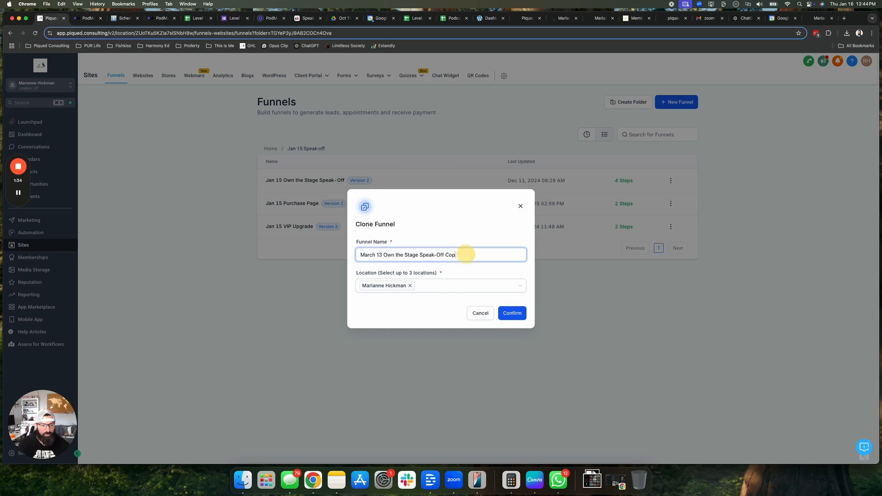
{"action": "key", "text": "BackSpace"}
{"action": "key", "text": "BackSpace"}
{"action": "key", "text": "BackSpace"}
{"action": "key", "text": "BackSpace"}
{"action": "key", "text": "BackSpace"}
{"action": "left_click", "coordinate": [512, 313]}
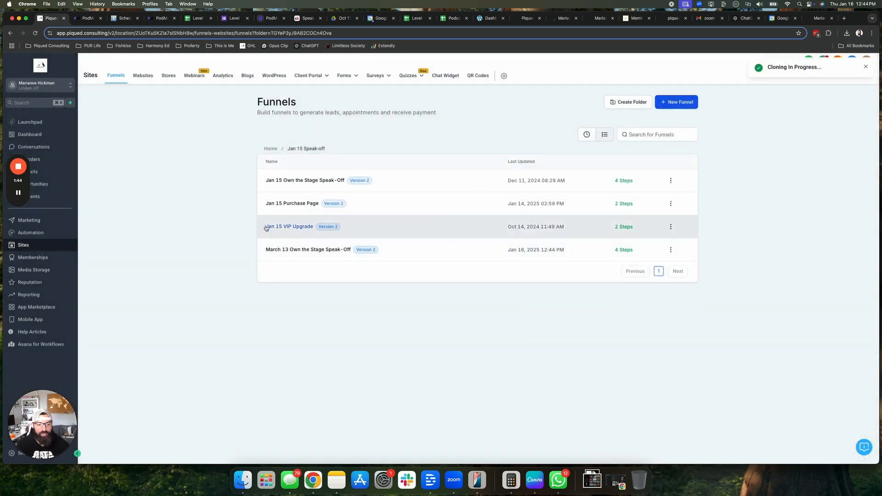
Clone the "Jan 15 VIP Upgrade" funnel under the name "March 13 VIP Upgrade".
{"action": "left_click", "coordinate": [671, 228]}
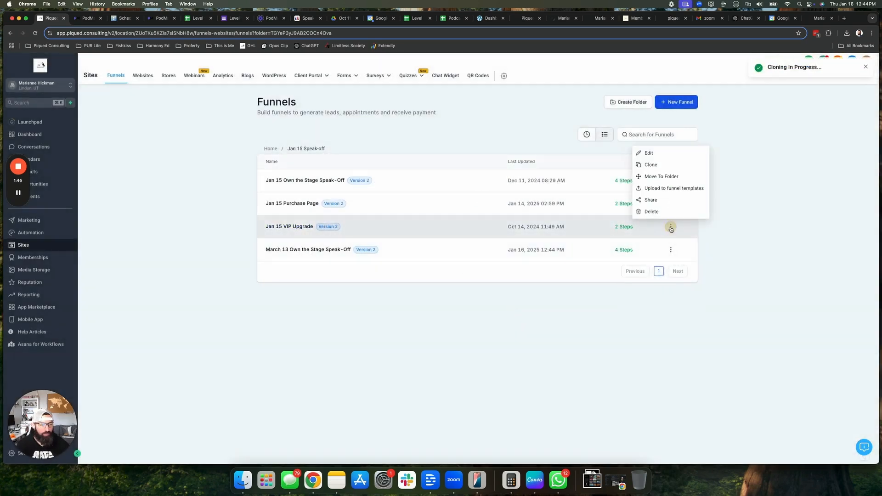
{"action": "left_click", "coordinate": [643, 165]}
{"action": "left_click", "coordinate": [373, 254]}
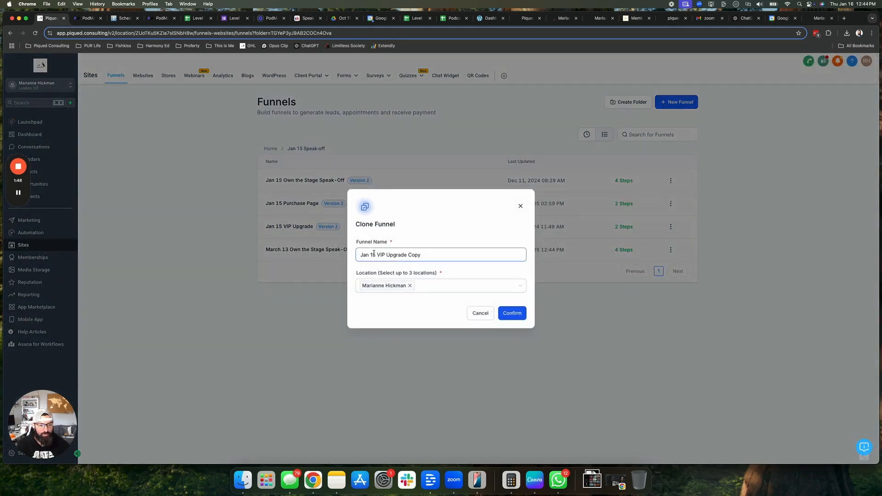
{"action": "left_click_drag", "start_coordinate": [377, 255], "coordinate": [337, 255]}
{"action": "type", "text": "March 1"}
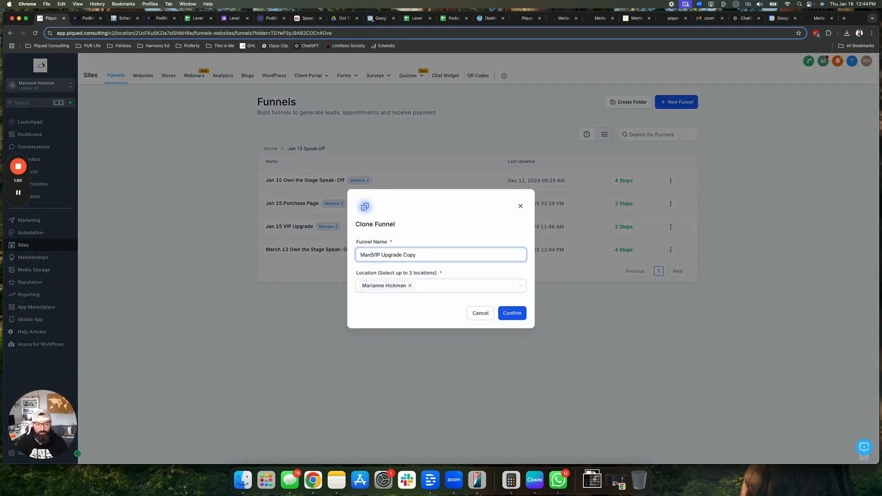
{"action": "type", "text": "3"}
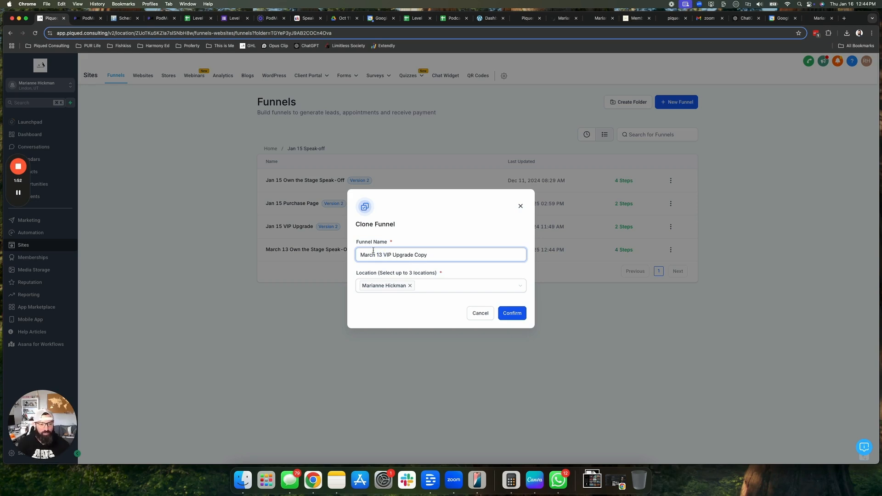
{"action": "double_click", "coordinate": [422, 254]}
{"action": "key", "text": "BackSpace"}
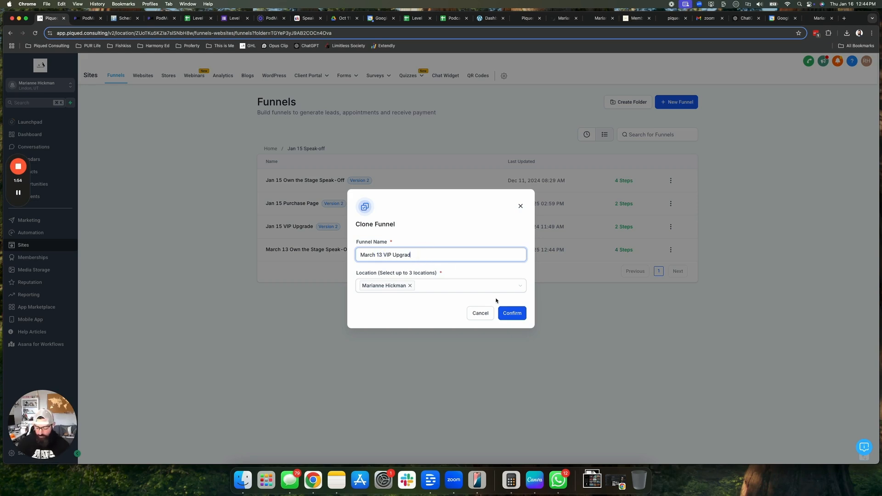
{"action": "key", "text": "BackSpace"}
{"action": "left_click", "coordinate": [514, 315]}
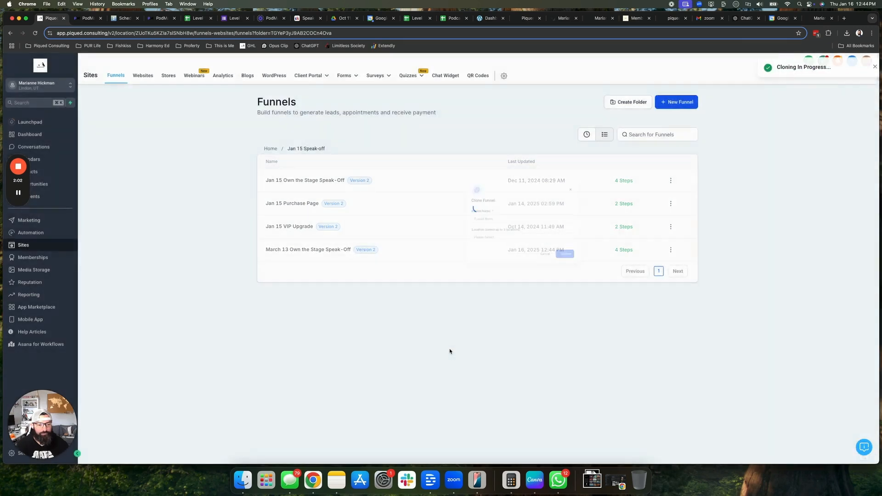
Move the "March 13 Own the Stage Speak-Off" funnel to the "March 13 Speakoff" folder.
{"action": "left_click", "coordinate": [670, 251]}
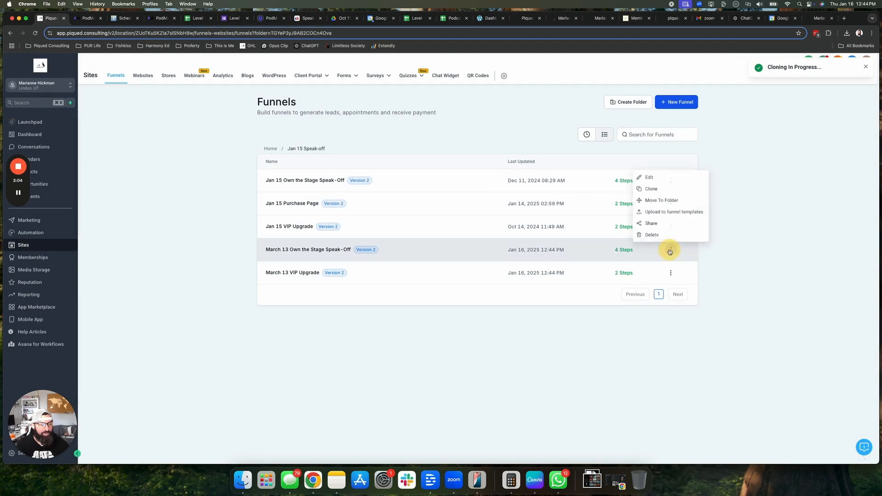
{"action": "left_click", "coordinate": [660, 203]}
{"action": "left_click", "coordinate": [372, 286]}
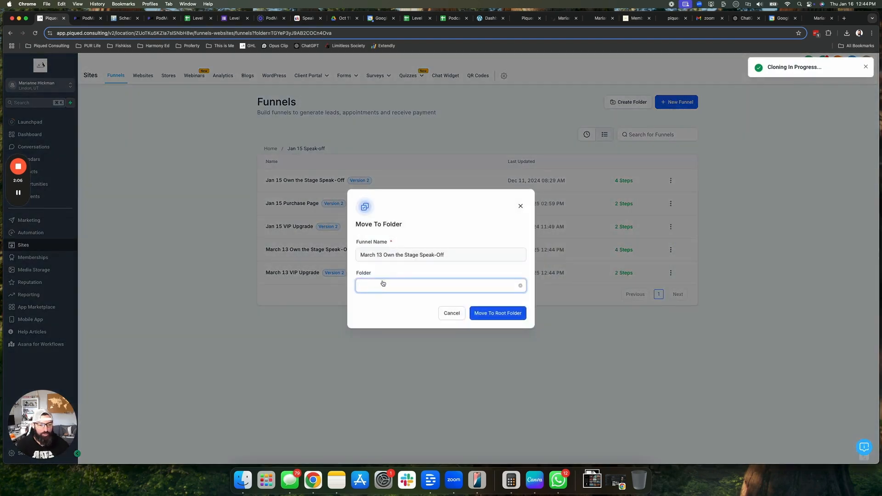
{"action": "scroll", "coordinate": [403, 342], "scroll_direction": "down", "scroll_amount": 3}
{"action": "scroll", "coordinate": [402, 343], "scroll_direction": "down", "scroll_amount": 2}
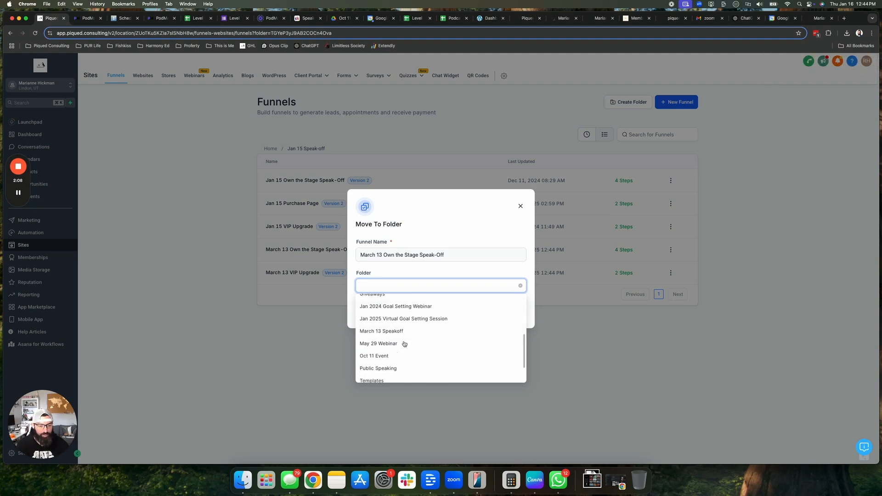
{"action": "left_click", "coordinate": [396, 329]}
{"action": "left_click", "coordinate": [482, 317]}
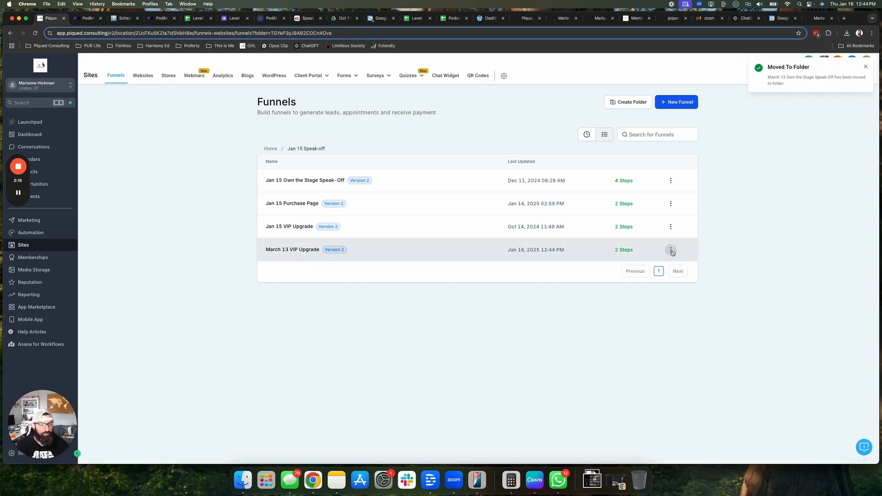
Move the "March 13 VIP Upgrade" funnel to the "March 13 Speakoff" folder.
{"action": "left_click", "coordinate": [670, 249]}
{"action": "left_click", "coordinate": [660, 199]}
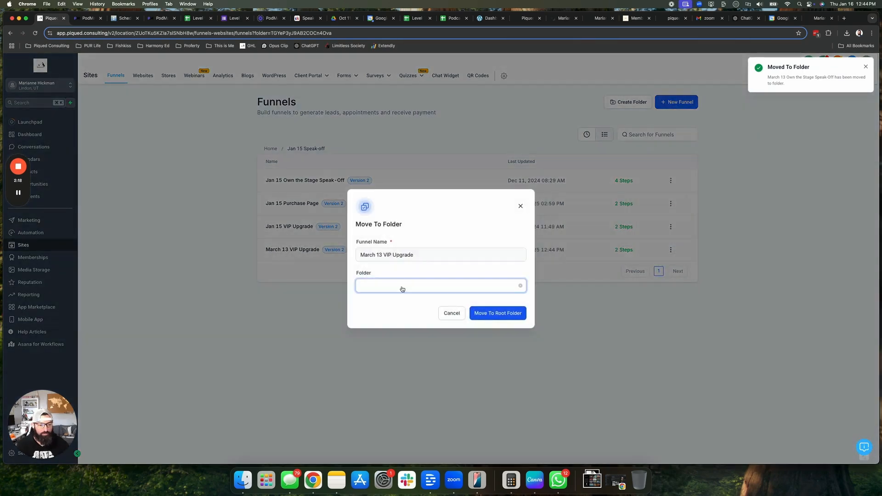
{"action": "left_click", "coordinate": [399, 285]}
{"action": "scroll", "coordinate": [402, 340], "scroll_direction": "down", "scroll_amount": 5}
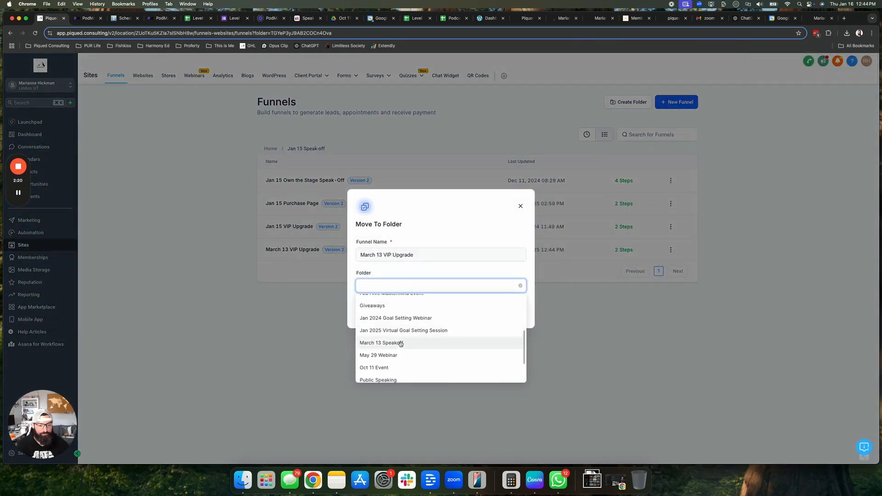
{"action": "left_click", "coordinate": [399, 349]}
{"action": "left_click", "coordinate": [495, 312]}
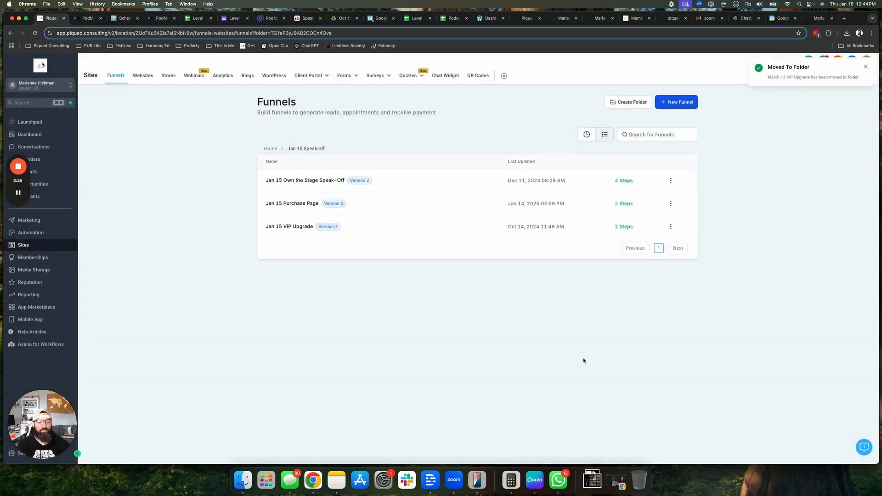
Open the form builder and search the forms for "jan".
{"action": "mouse_move", "coordinate": [348, 76]}
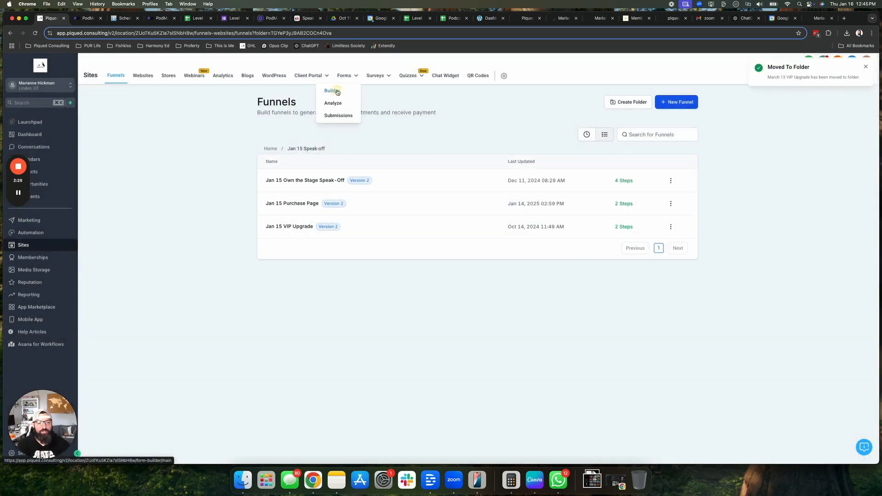
{"action": "left_click", "coordinate": [337, 92]}
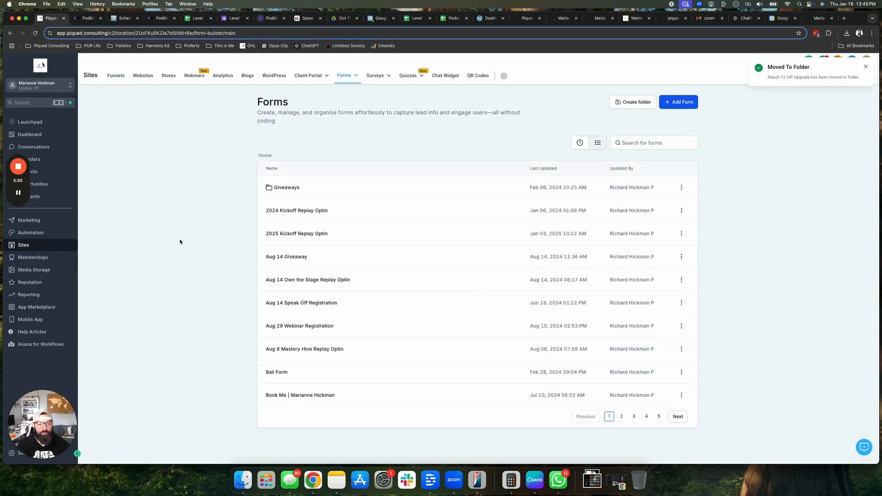
{"action": "left_click", "coordinate": [627, 143]}
{"action": "type", "text": "j"}
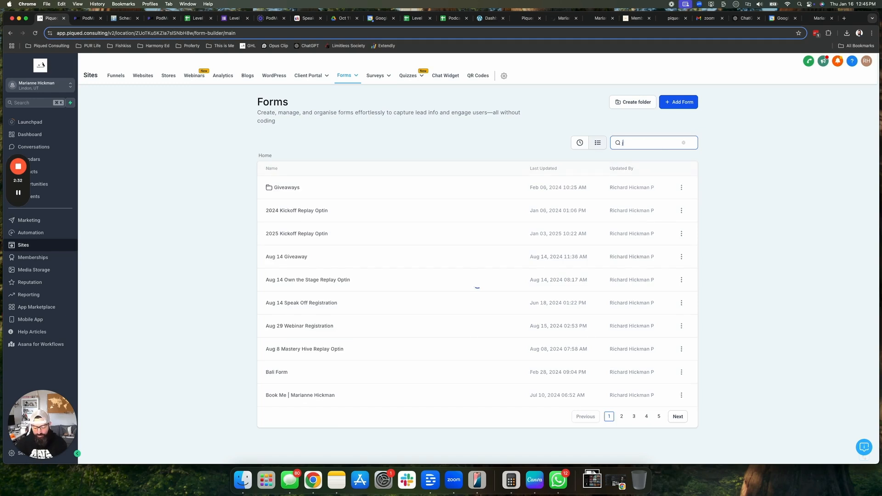
{"action": "type", "text": "an"}
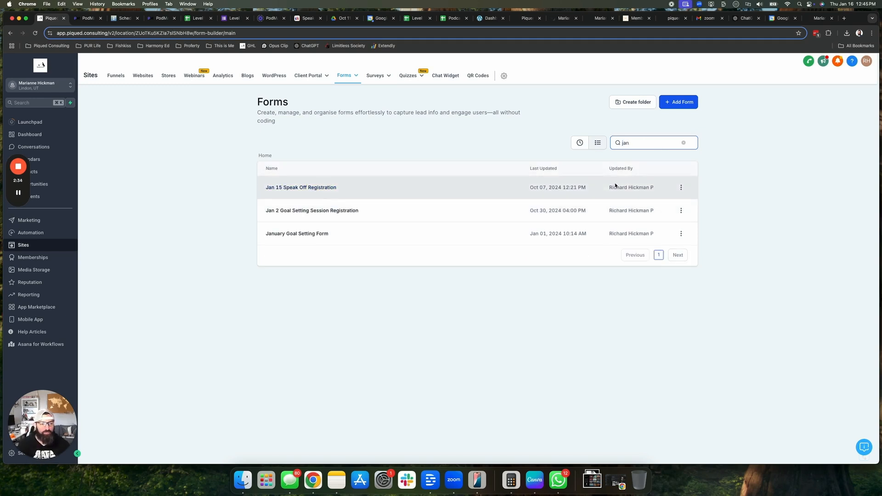
Duplicate the "Jan 15 Speak Off Registration" form under the name "March 13 Speak Off Registration".
{"action": "left_click", "coordinate": [681, 188]}
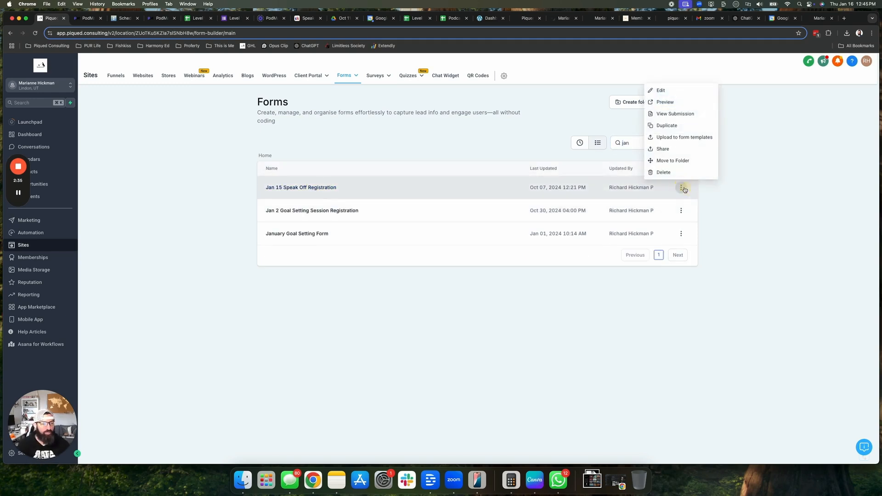
{"action": "left_click", "coordinate": [665, 125]}
{"action": "left_click_drag", "start_coordinate": [374, 280], "coordinate": [339, 274]}
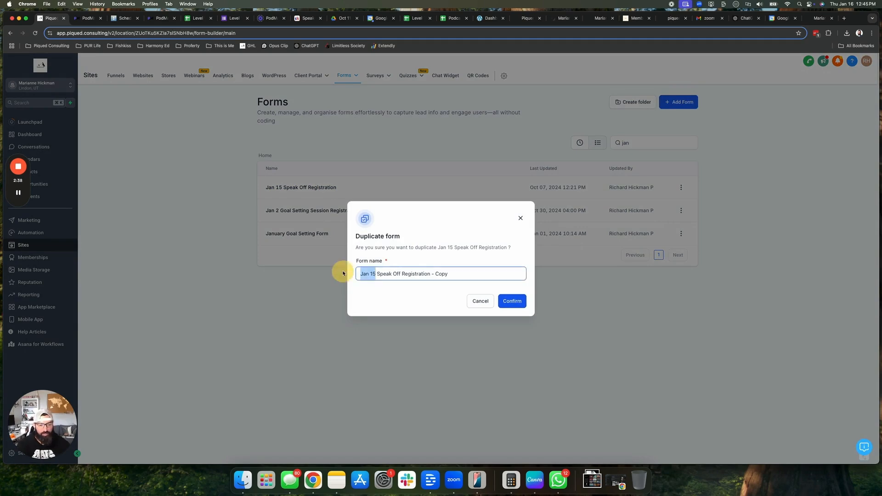
{"action": "type", "text": "March 13"}
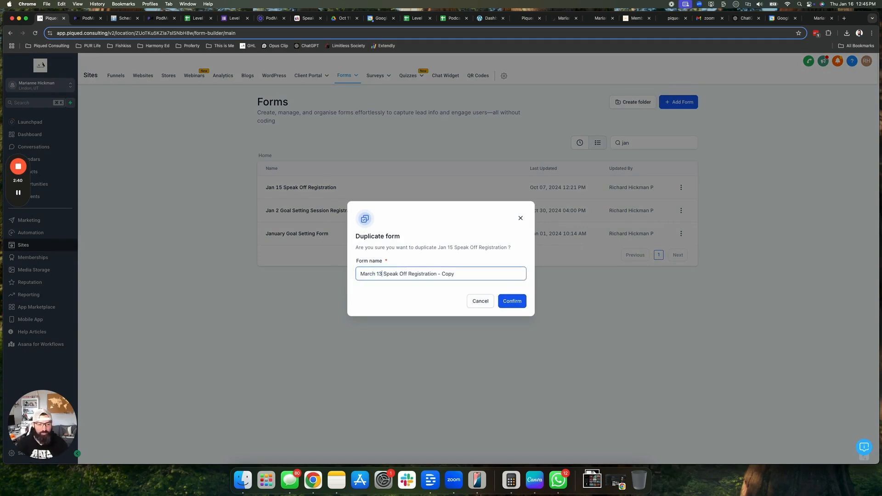
{"action": "left_click_drag", "start_coordinate": [453, 274], "coordinate": [436, 275]}
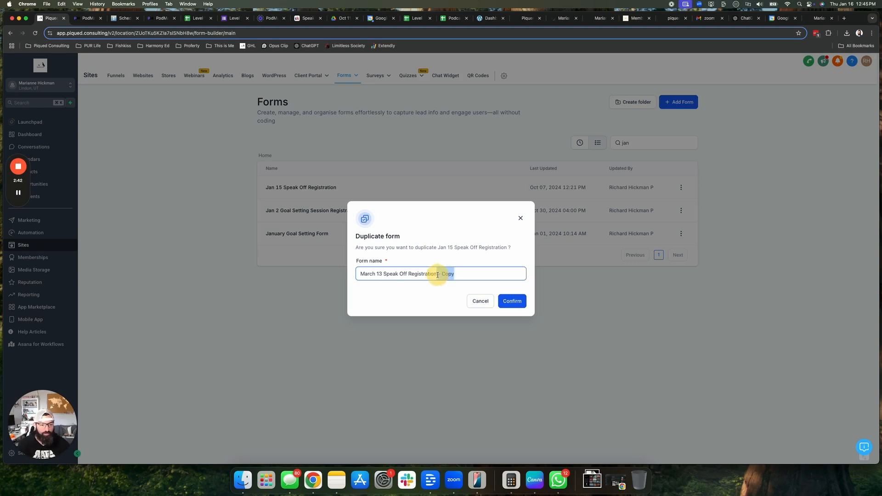
{"action": "key", "text": "BackSpace"}
{"action": "left_click", "coordinate": [510, 301]}
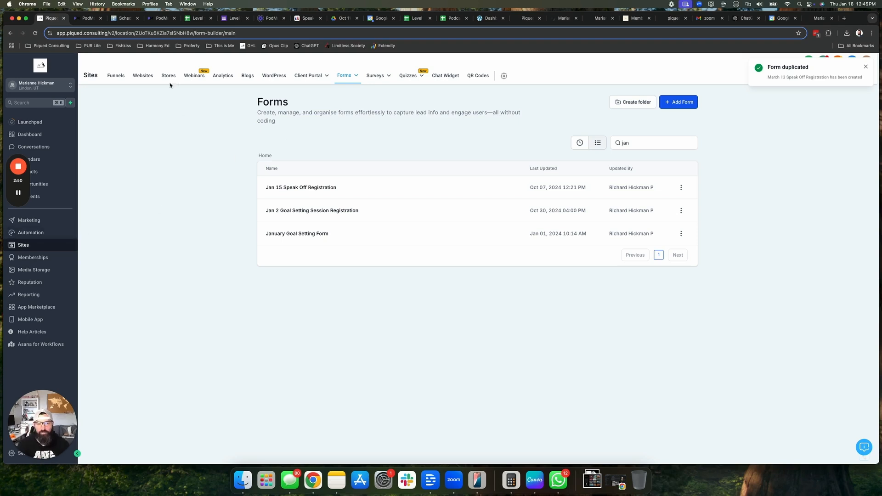
Open the Registration page of the "March 13 Own the Stage Speak-Off" funnel in the March 13 Speakoff folder for editing.
{"action": "left_click", "coordinate": [115, 77]}
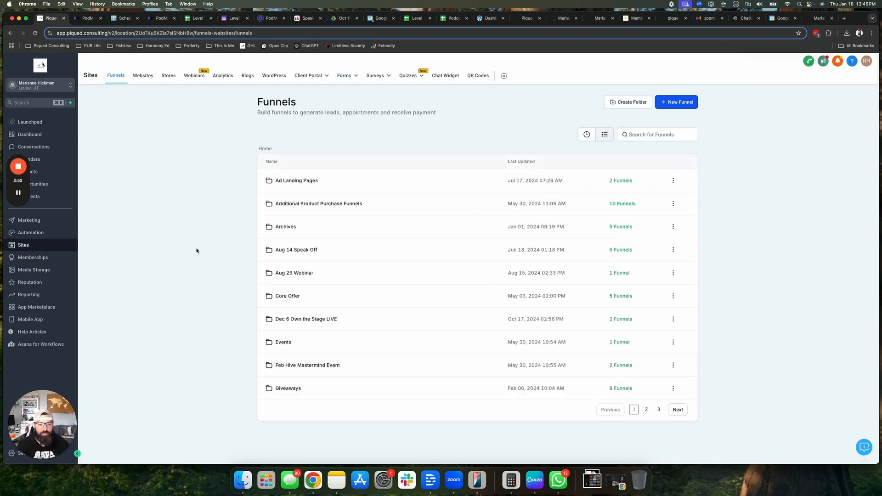
{"action": "left_click", "coordinate": [646, 409]}
{"action": "left_click", "coordinate": [310, 250]}
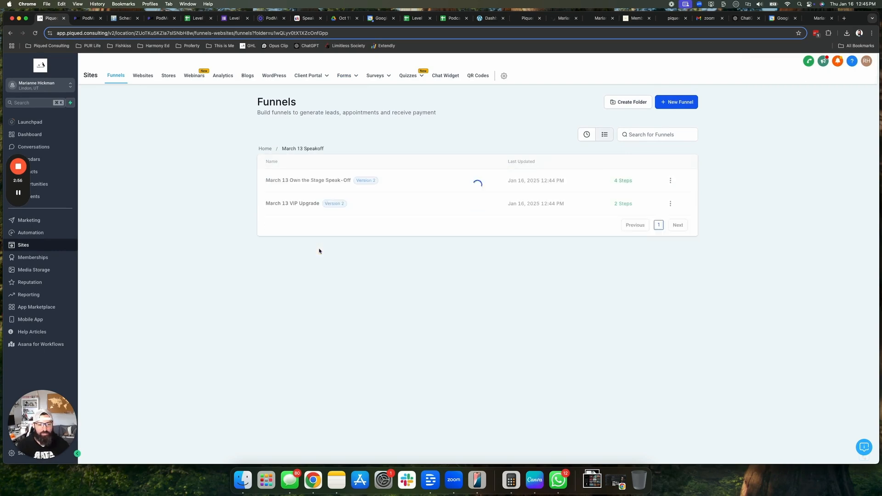
{"action": "left_click", "coordinate": [309, 180]}
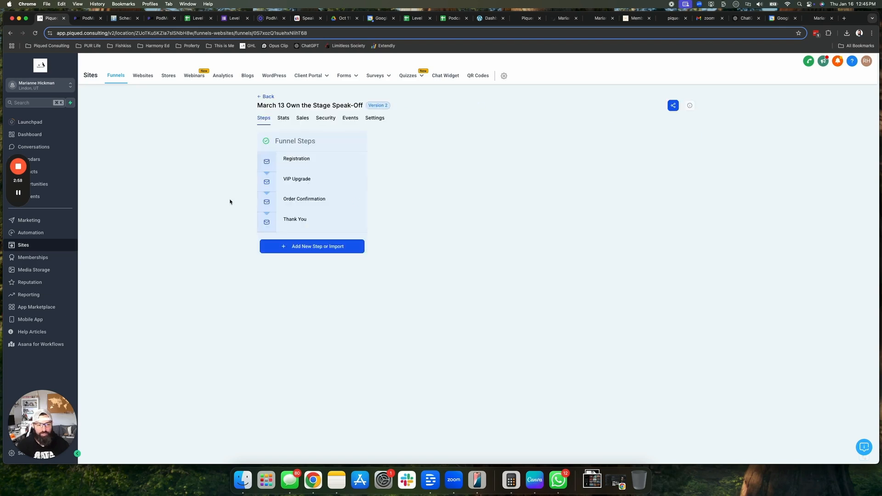
{"action": "left_click", "coordinate": [387, 277]}
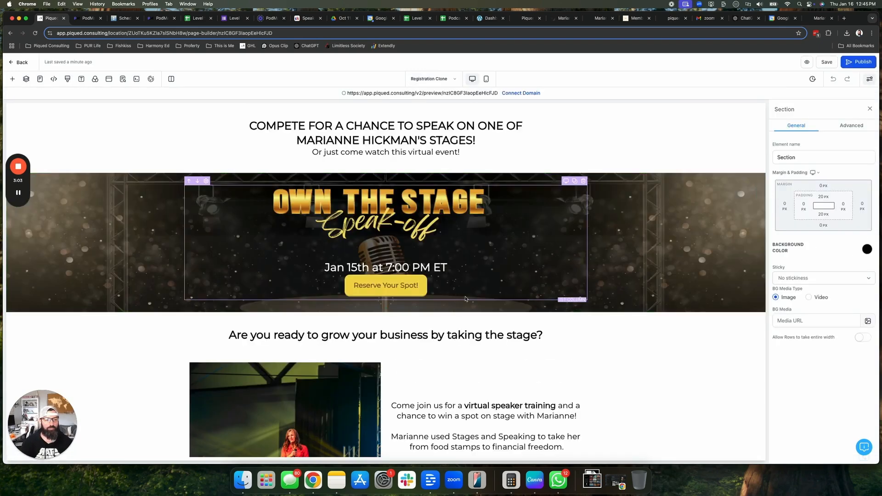
Change the date in the banner headline above the Reserve Your Spot! button to "March 13th".
{"action": "left_click", "coordinate": [358, 268]}
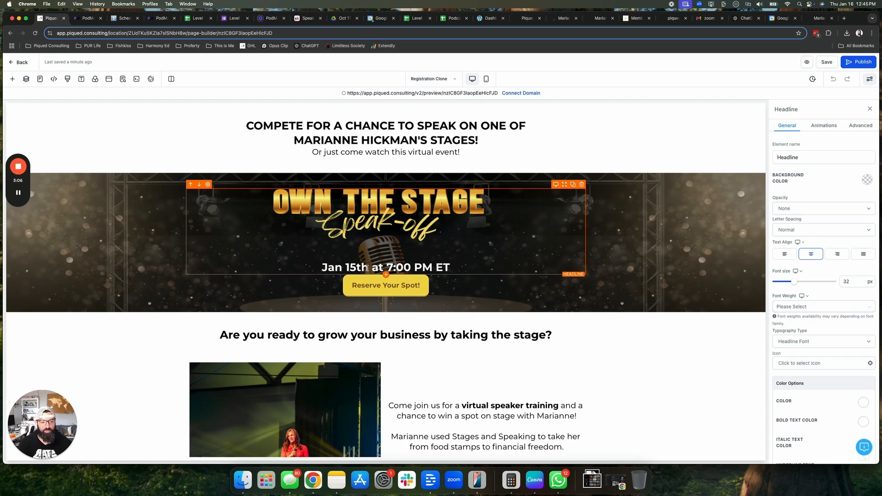
{"action": "left_click", "coordinate": [367, 268]}
{"action": "left_click_drag", "start_coordinate": [368, 268], "coordinate": [322, 268]}
{"action": "type", "text": "Marc"}
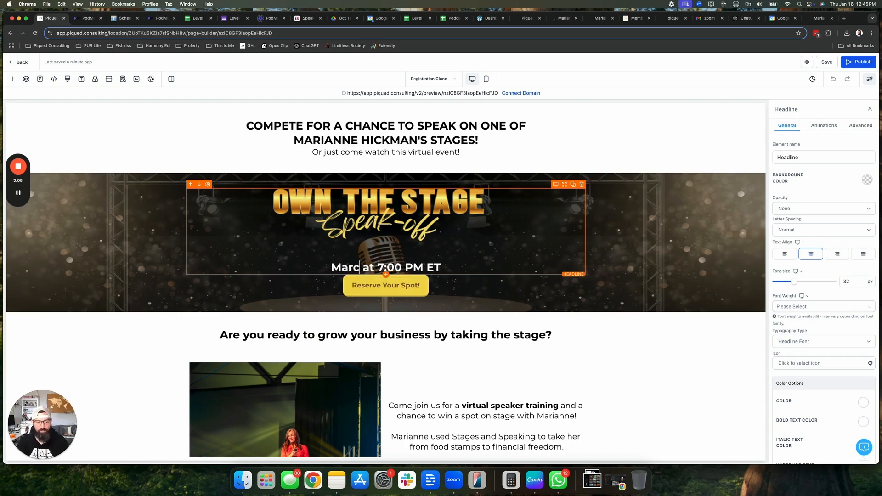
{"action": "type", "text": "h 13th"}
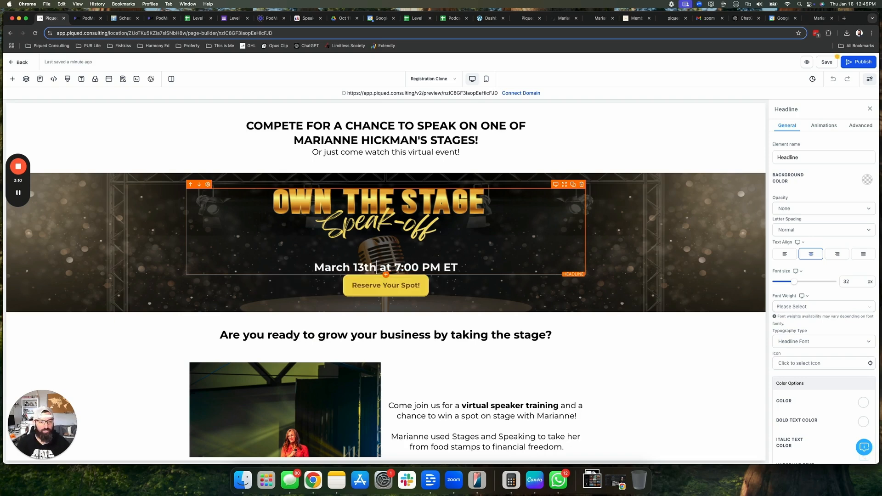
Open the page's registration popup and change its sub-headline date to "March 13th, 2025".
{"action": "left_click", "coordinate": [413, 288]}
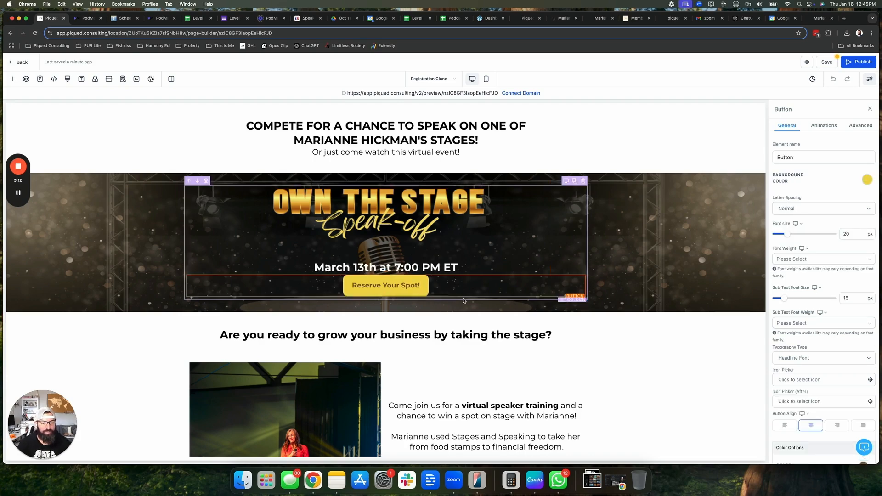
{"action": "scroll", "coordinate": [818, 414], "scroll_direction": "down", "scroll_amount": 5}
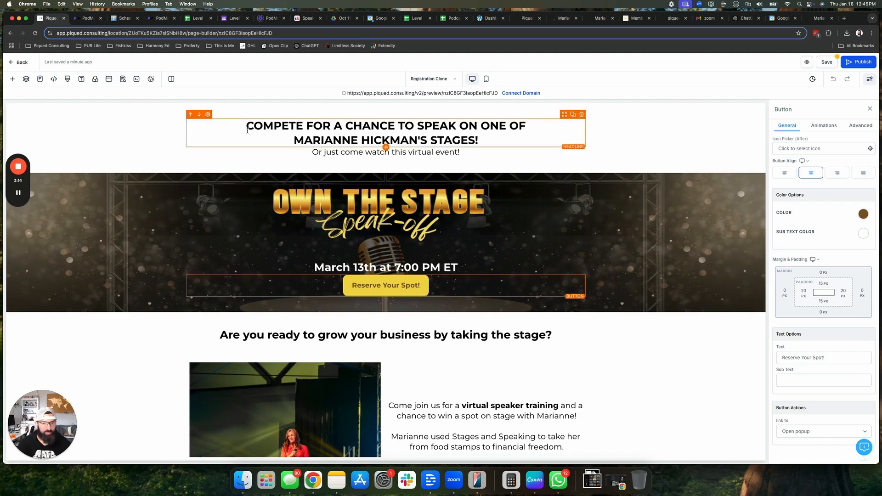
{"action": "left_click", "coordinate": [108, 81]}
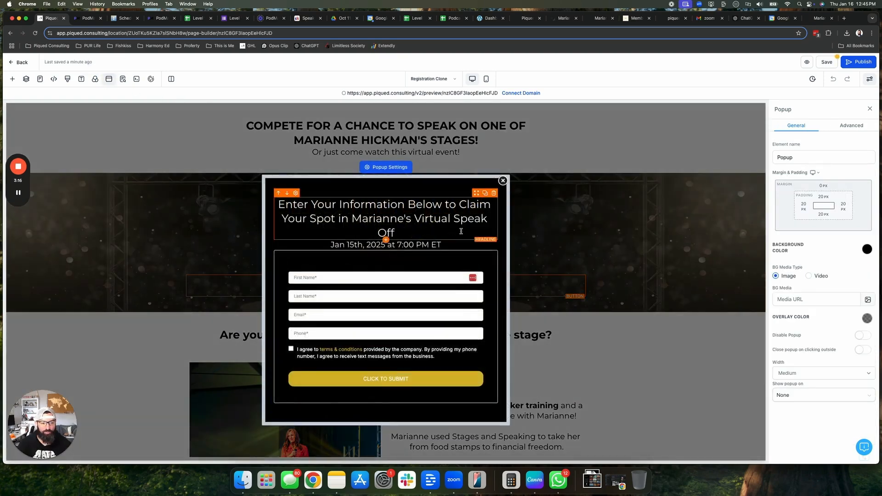
{"action": "left_click", "coordinate": [357, 249]}
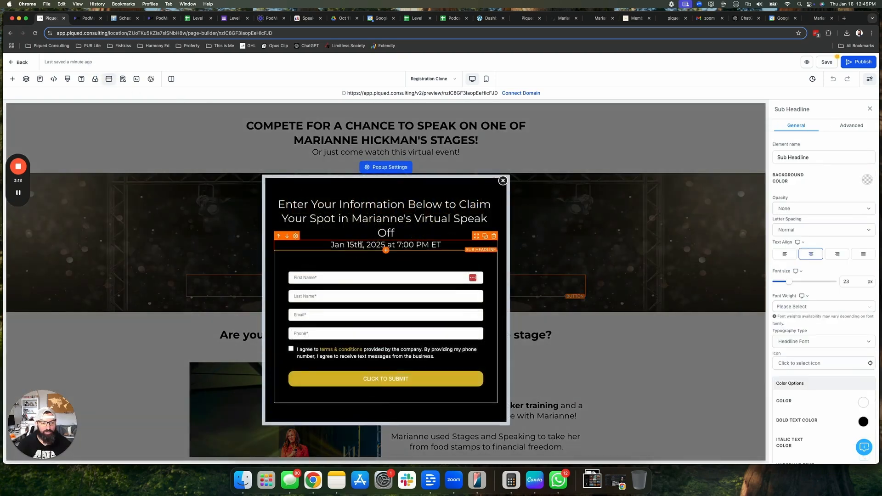
{"action": "left_click_drag", "start_coordinate": [355, 245], "coordinate": [327, 244]}
{"action": "type", "text": "March "}
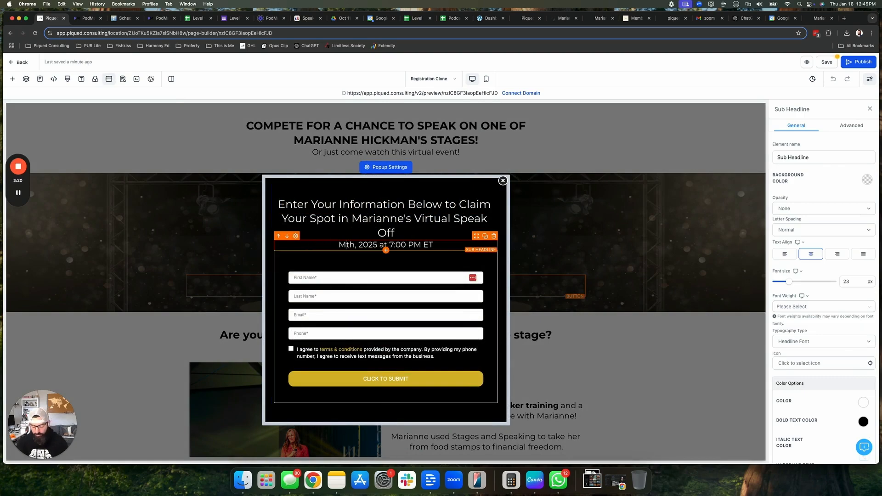
{"action": "type", "text": "13"}
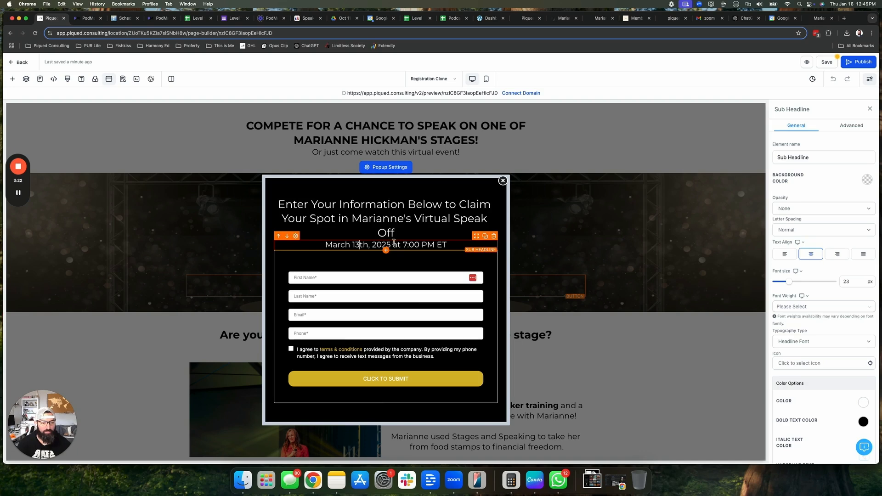
{"action": "left_click", "coordinate": [415, 304]}
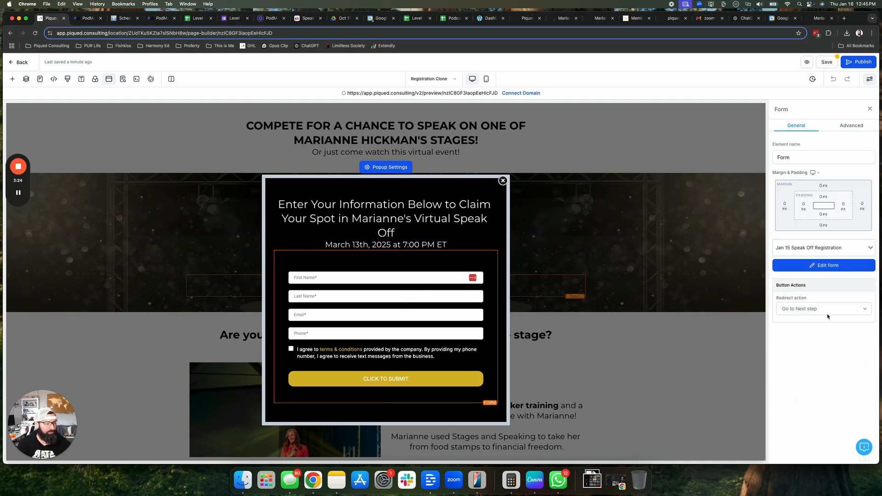
{"action": "left_click", "coordinate": [825, 244]}
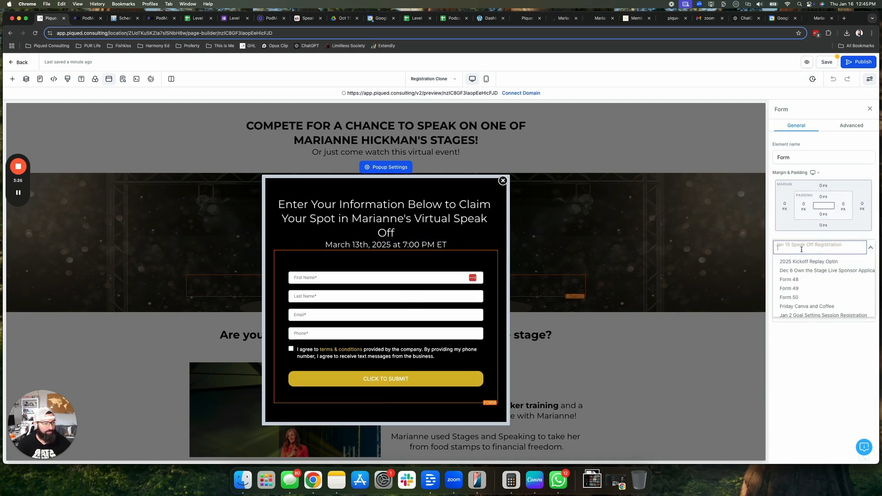
{"action": "type", "text": "mar"}
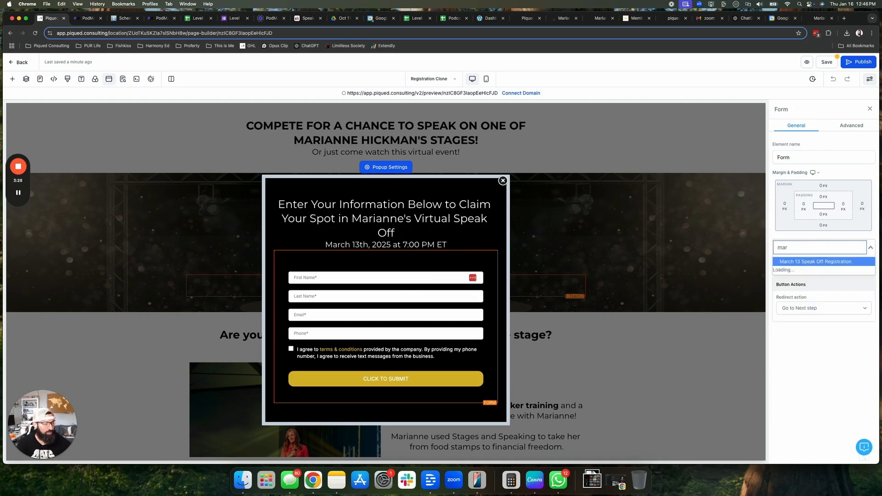
{"action": "left_click", "coordinate": [807, 260]}
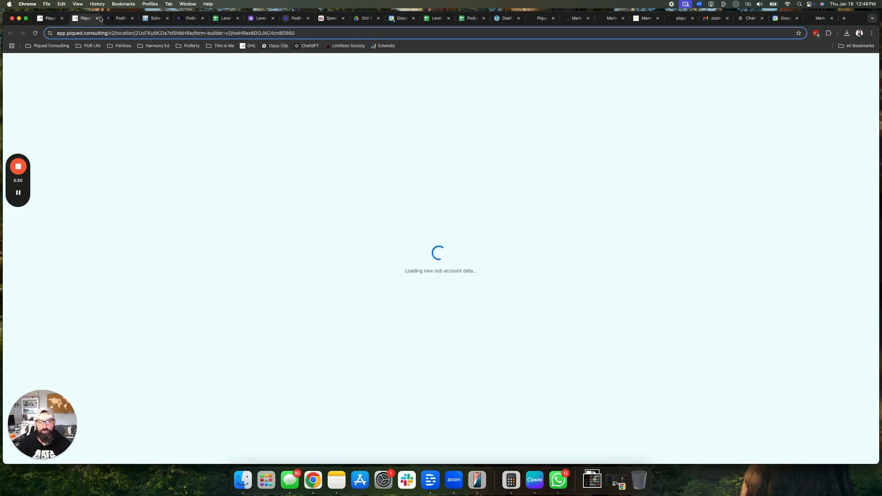
{"action": "left_click", "coordinate": [98, 19]}
Set the popup's form to "March 13 Speak Off Registration" and close the popup.
{"action": "left_click", "coordinate": [817, 247]}
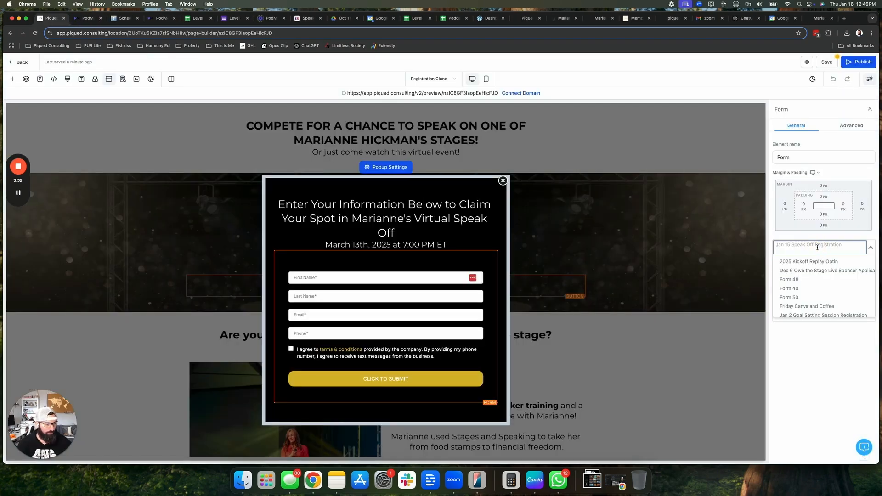
{"action": "type", "text": "mar"}
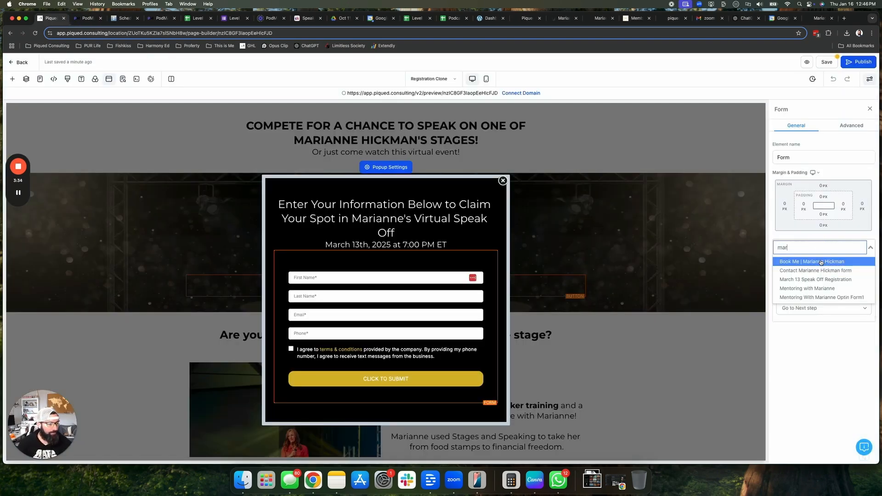
{"action": "left_click", "coordinate": [826, 280]}
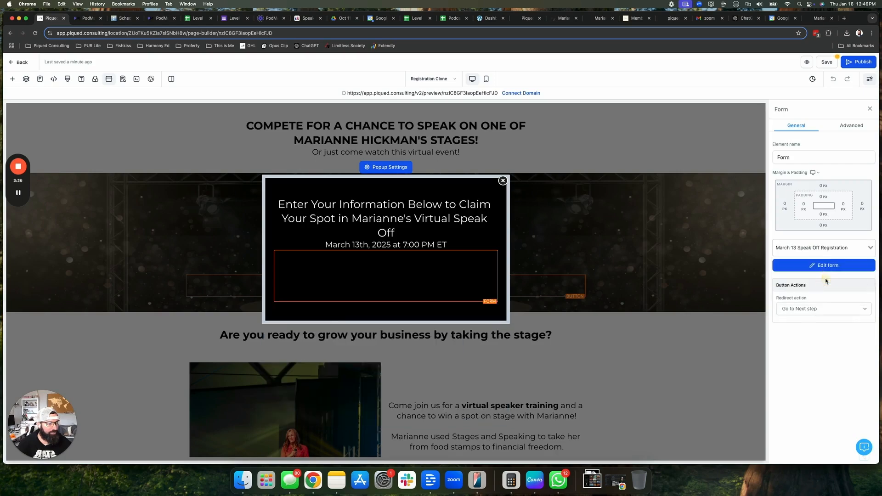
{"action": "left_click", "coordinate": [362, 219]}
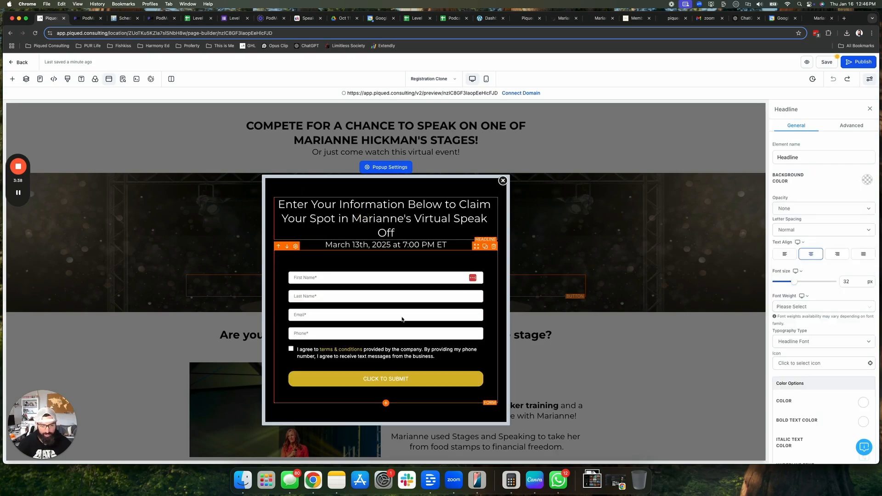
{"action": "left_click", "coordinate": [439, 197]}
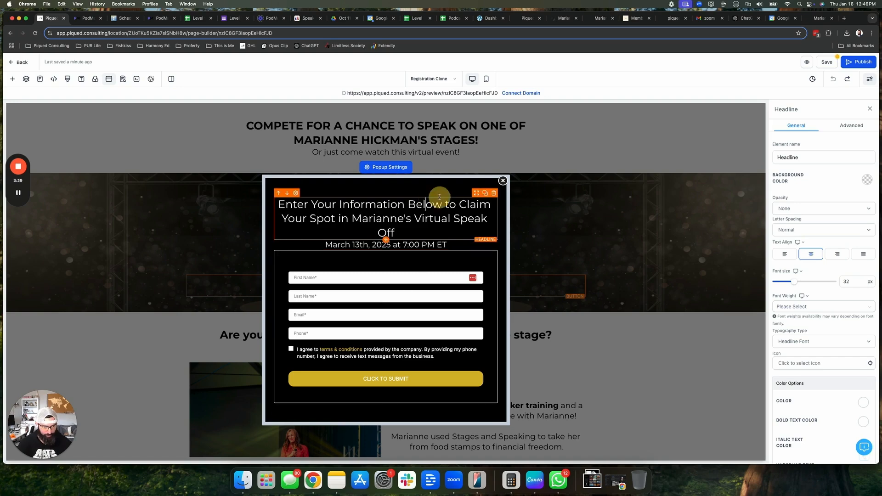
{"action": "left_click", "coordinate": [502, 180]}
Examine the whole desktop version of the Registration page for any remaining January dates outside the banner.
{"action": "scroll", "coordinate": [608, 382], "scroll_direction": "down", "scroll_amount": 3}
{"action": "scroll", "coordinate": [608, 382], "scroll_direction": "down", "scroll_amount": 3}
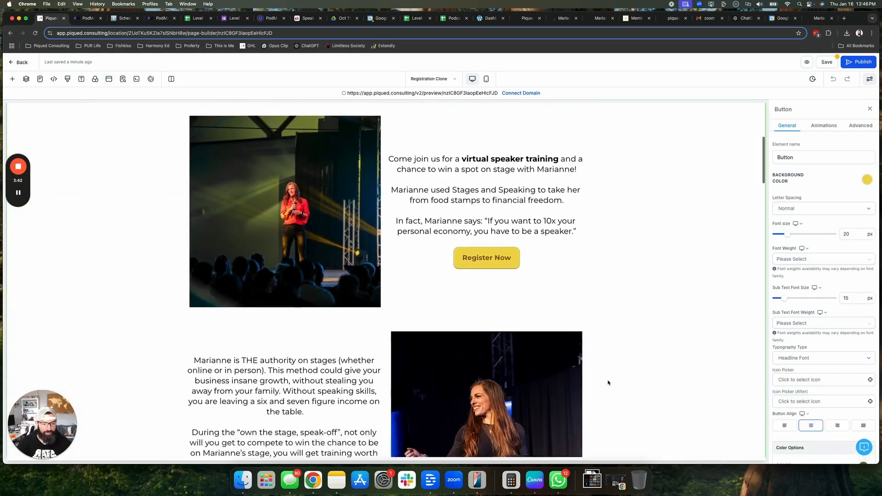
{"action": "scroll", "coordinate": [606, 384], "scroll_direction": "up", "scroll_amount": 5}
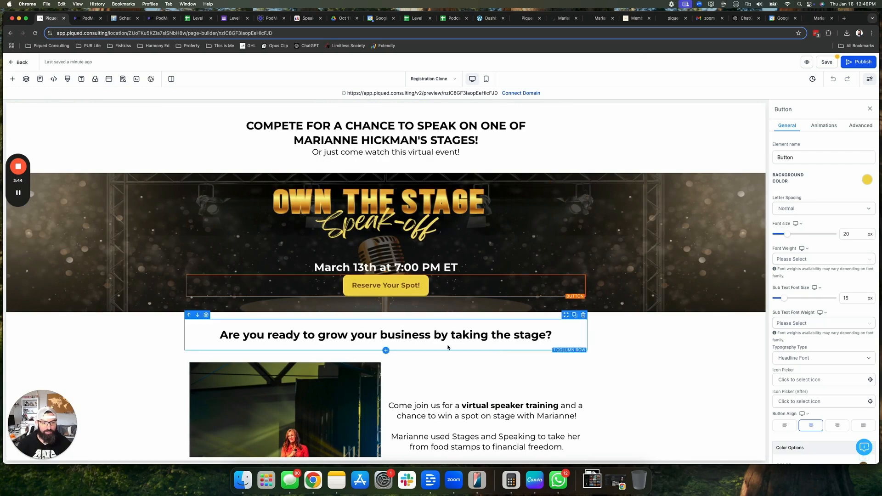
{"action": "left_click", "coordinate": [693, 367]}
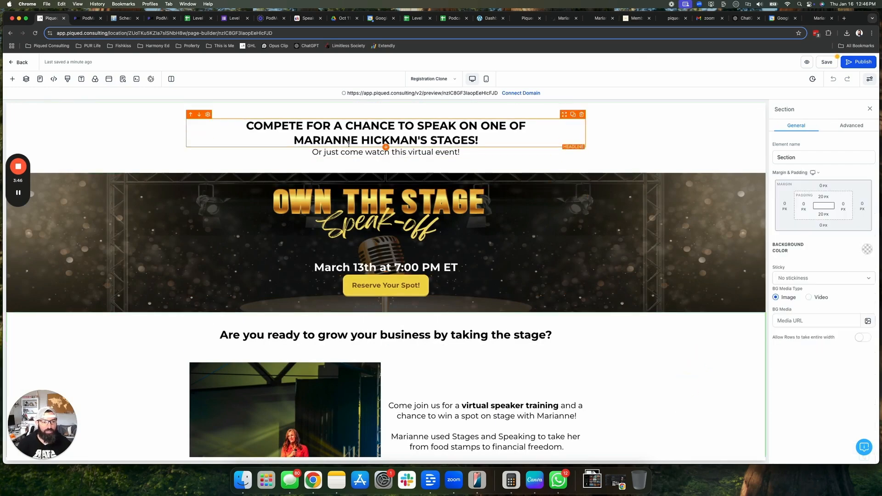
{"action": "scroll", "coordinate": [652, 404], "scroll_direction": "down", "scroll_amount": 10}
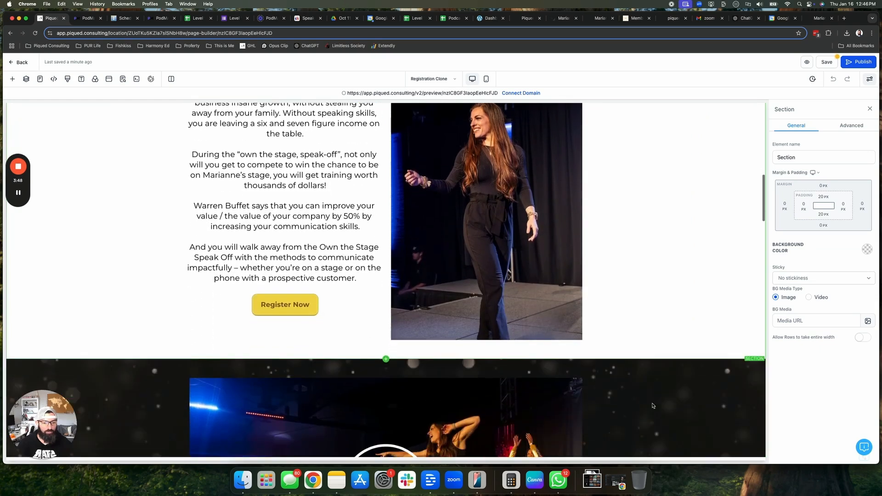
{"action": "scroll", "coordinate": [652, 406], "scroll_direction": "down", "scroll_amount": 15}
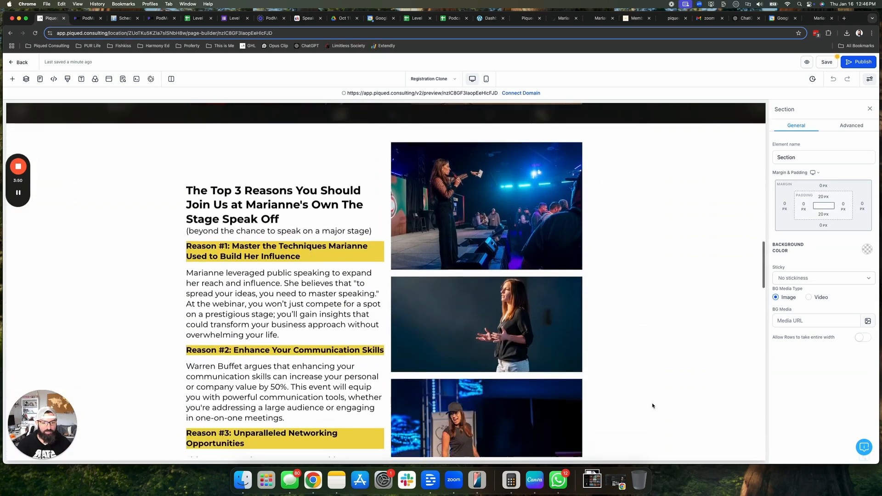
{"action": "scroll", "coordinate": [652, 406], "scroll_direction": "down", "scroll_amount": 12}
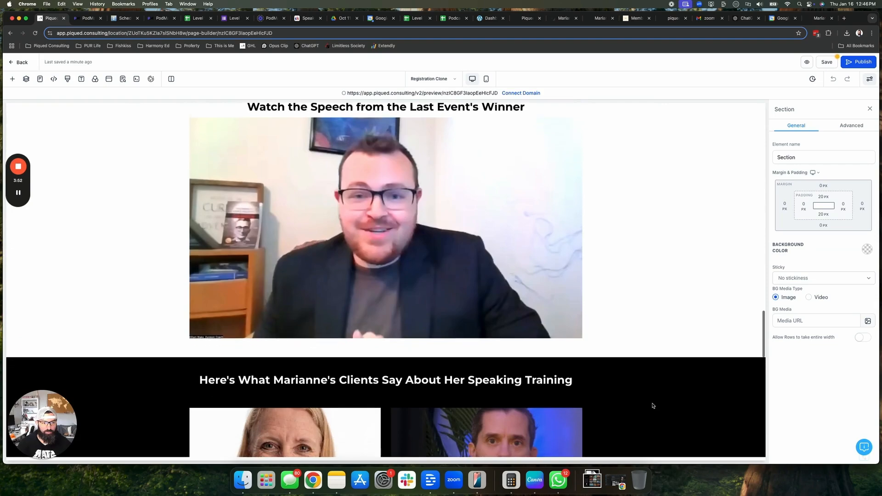
{"action": "scroll", "coordinate": [652, 406], "scroll_direction": "down", "scroll_amount": 12}
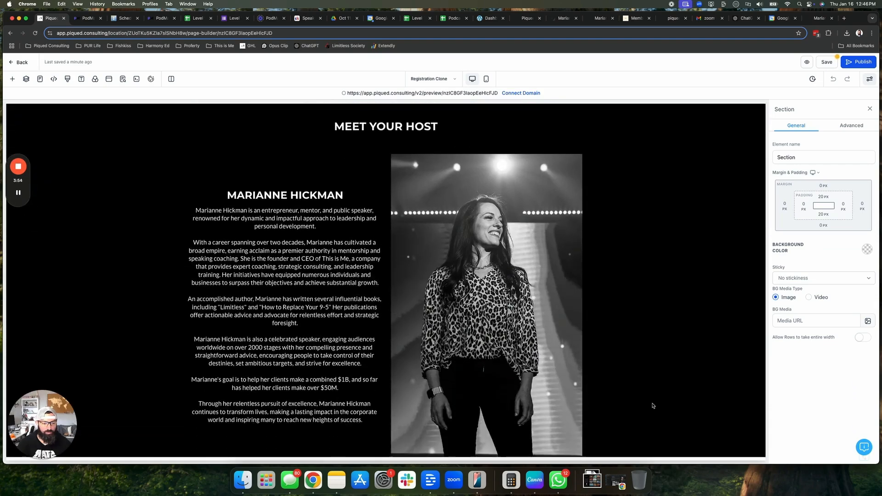
{"action": "scroll", "coordinate": [653, 405], "scroll_direction": "down", "scroll_amount": 4}
{"action": "scroll", "coordinate": [653, 406], "scroll_direction": "up", "scroll_amount": 20}
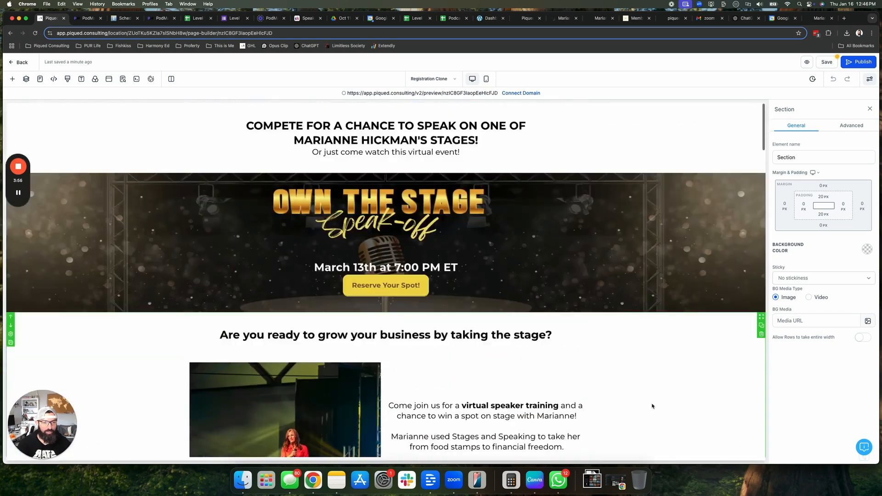
In the page's mobile version, change the banner headline date to "March 13th", and return to the desktop version.
{"action": "left_click", "coordinate": [487, 78]}
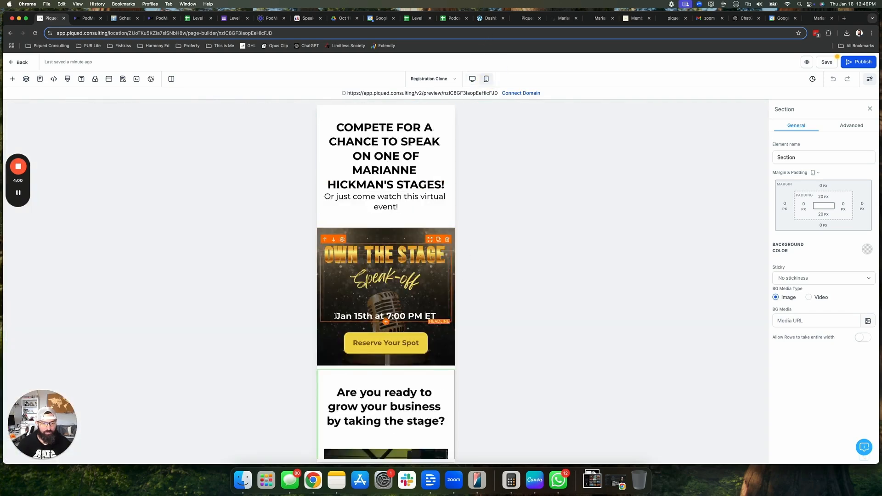
{"action": "left_click_drag", "start_coordinate": [360, 315], "coordinate": [362, 315]}
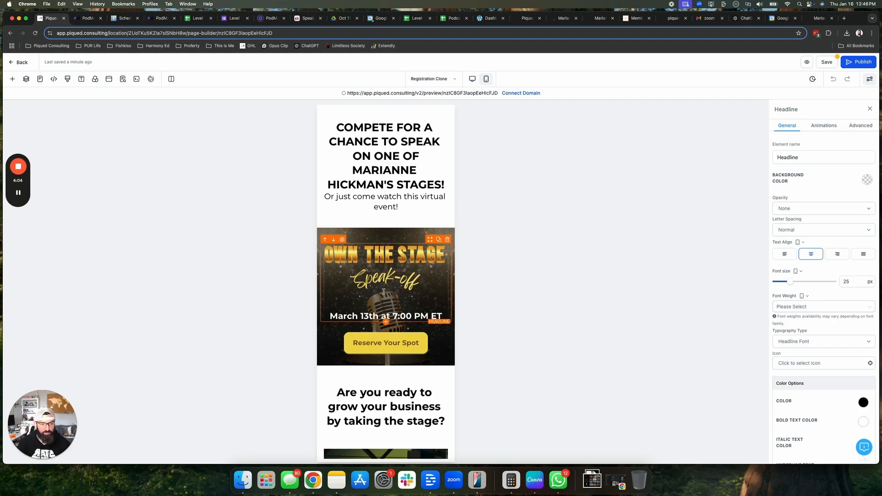
{"action": "scroll", "coordinate": [383, 291], "scroll_direction": "down", "scroll_amount": 12}
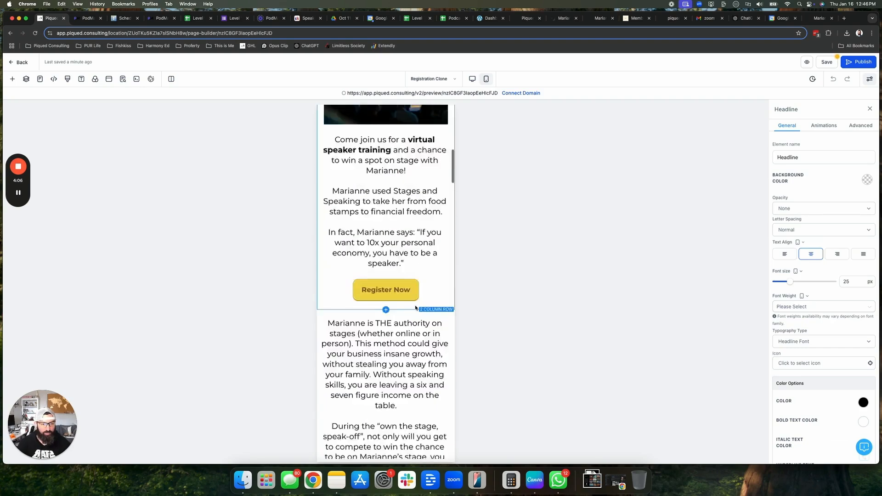
{"action": "scroll", "coordinate": [416, 308], "scroll_direction": "up", "scroll_amount": 12}
{"action": "left_click", "coordinate": [472, 79]}
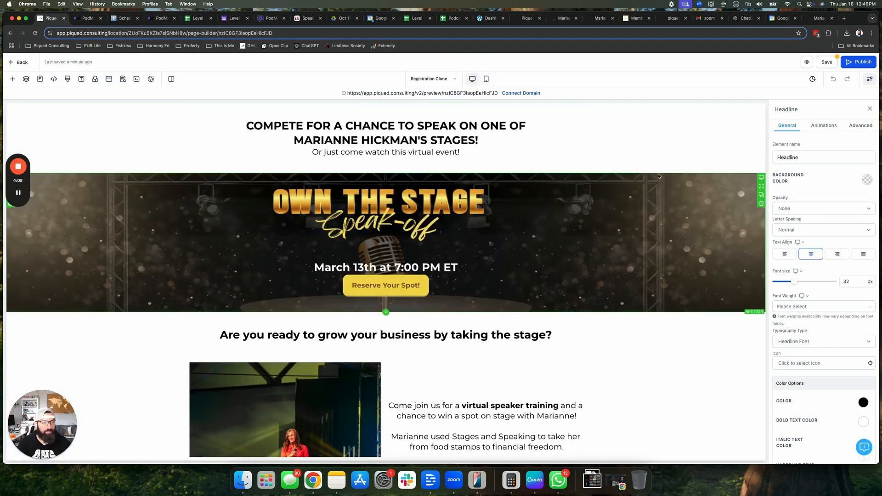
Publish the Registration page on the offers.mariannehickman.com domain.
{"action": "left_click", "coordinate": [855, 65]}
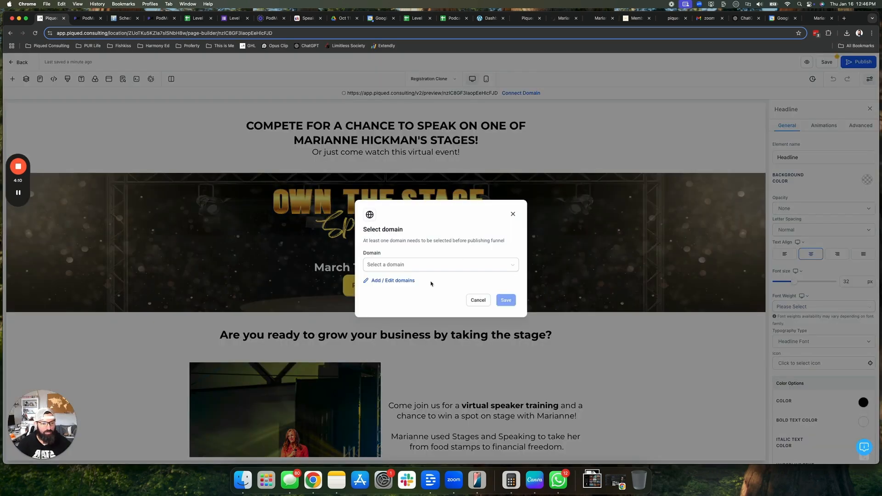
{"action": "left_click", "coordinate": [420, 266]}
{"action": "left_click", "coordinate": [417, 315]}
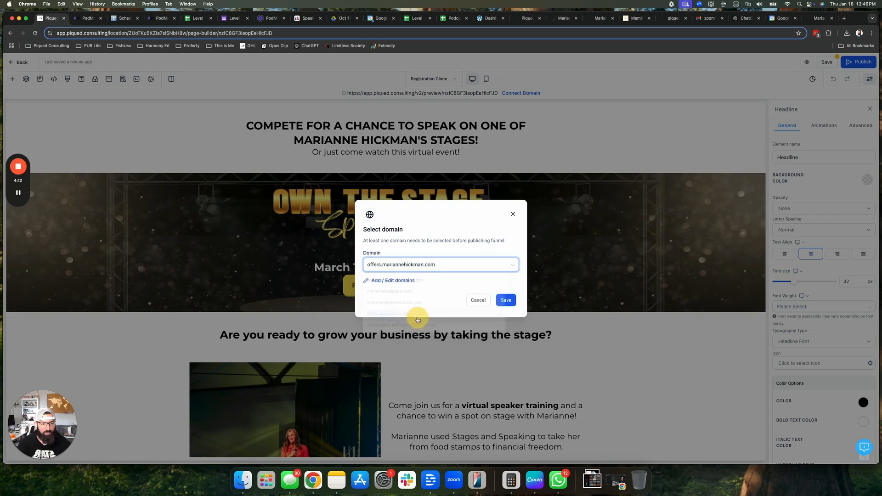
{"action": "left_click", "coordinate": [506, 301]}
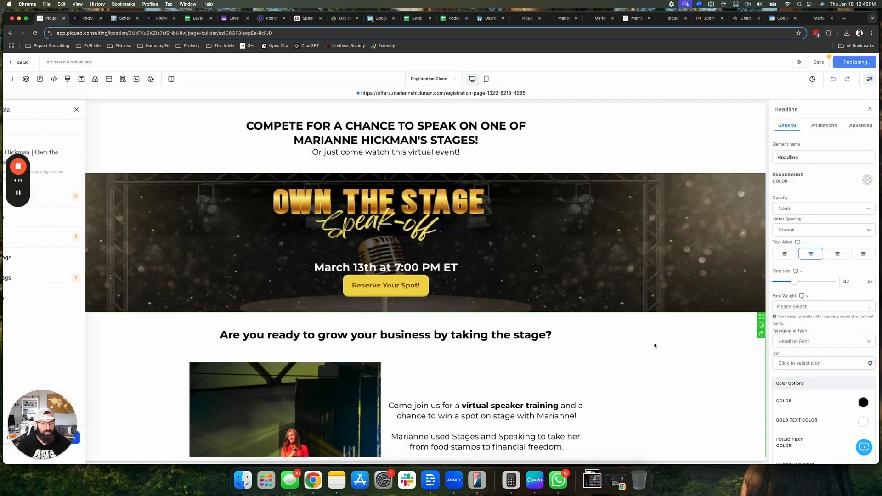
{"action": "left_click", "coordinate": [97, 438]}
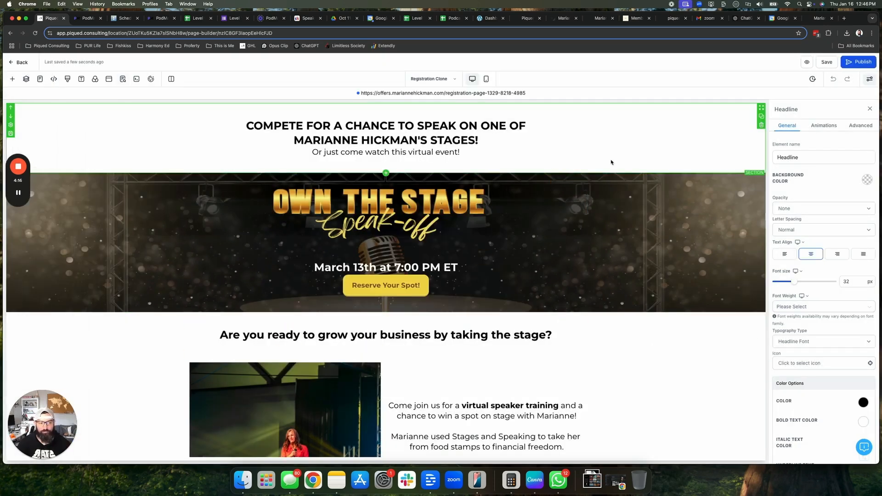
{"action": "left_click", "coordinate": [864, 62]}
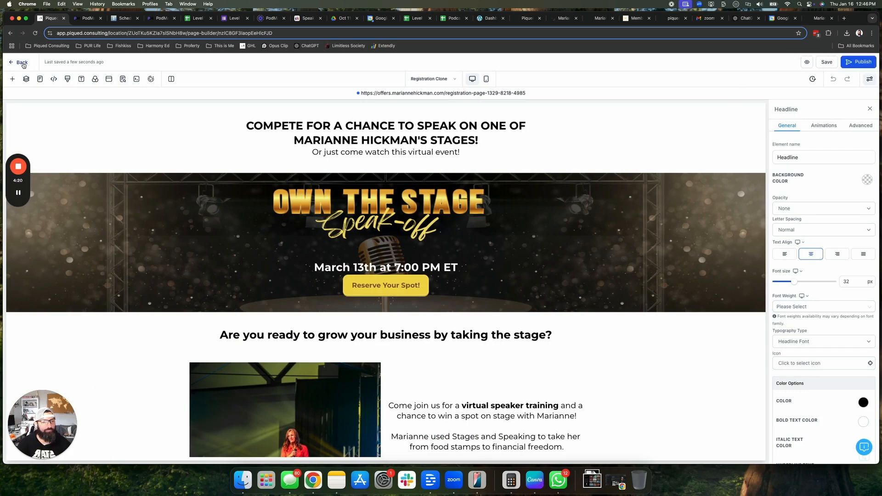
Leave the page editor and set the Registration step's URL path to "/mar13-registration".
{"action": "left_click", "coordinate": [22, 62]}
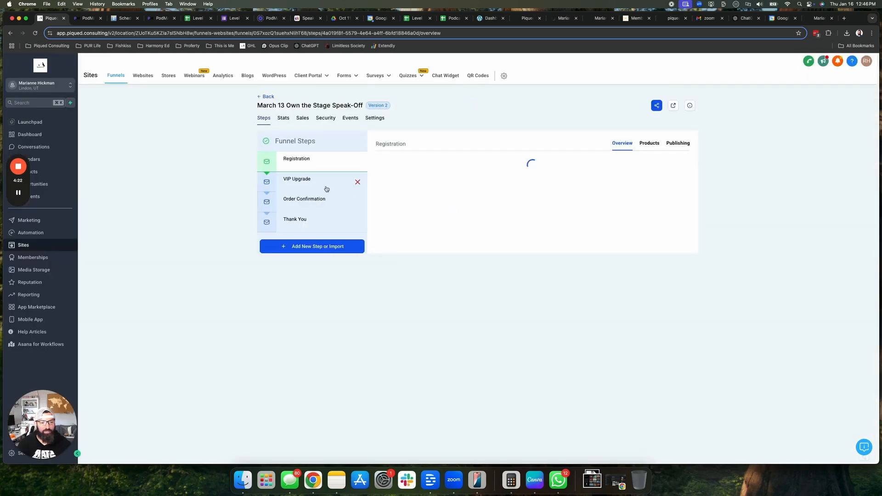
{"action": "left_click", "coordinate": [679, 144]}
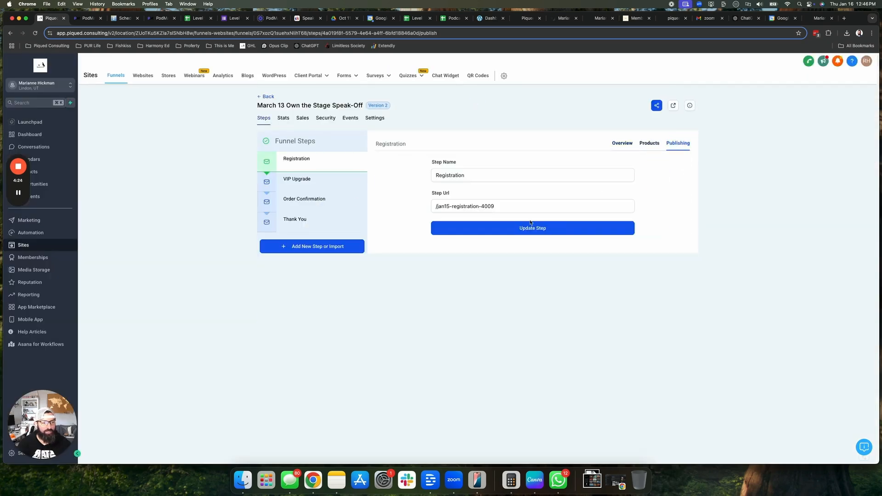
{"action": "left_click", "coordinate": [440, 207]}
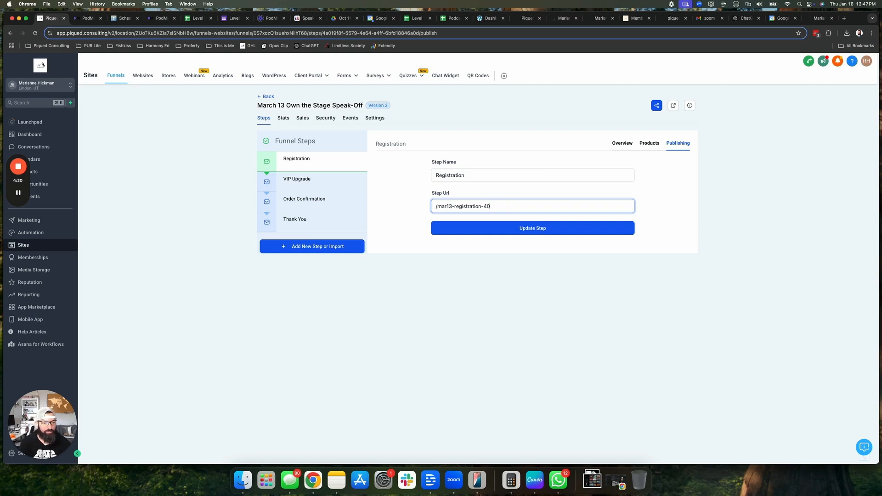
{"action": "left_click", "coordinate": [531, 229]}
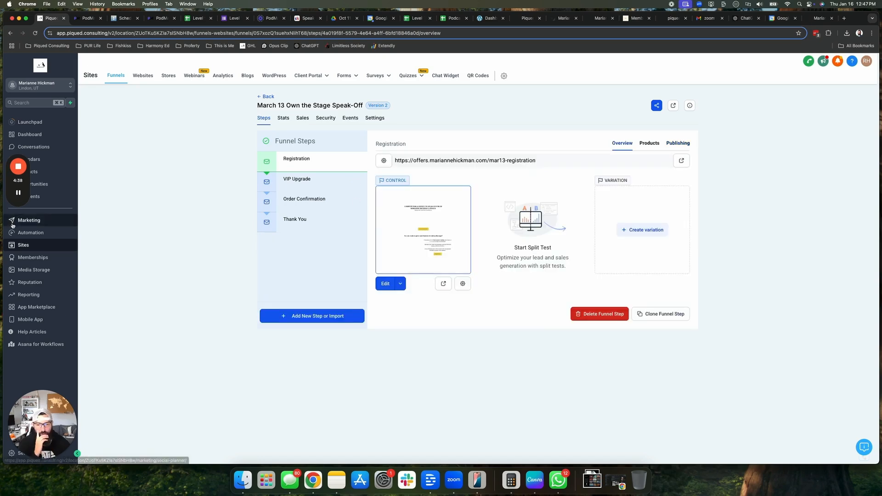
Create and save a payment product titled "March 13 Speak Off VIP" with a one-time price of 47 USD.
{"action": "left_click", "coordinate": [46, 197]}
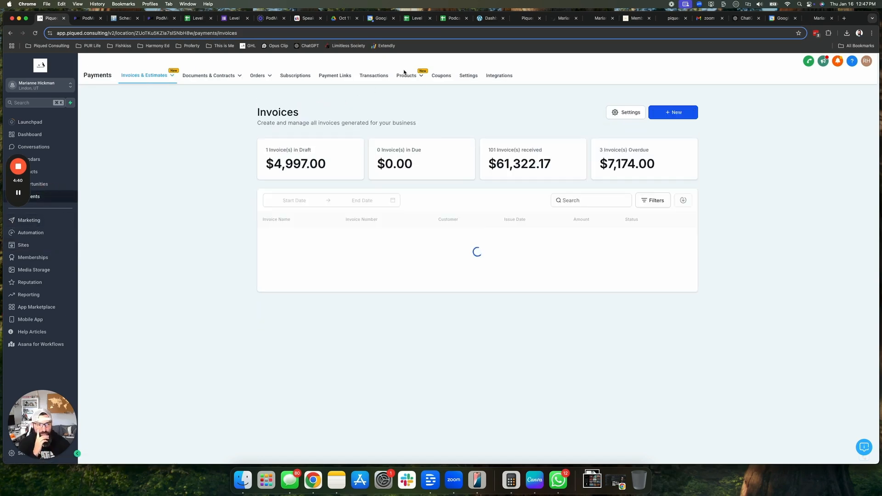
{"action": "left_click", "coordinate": [420, 91]}
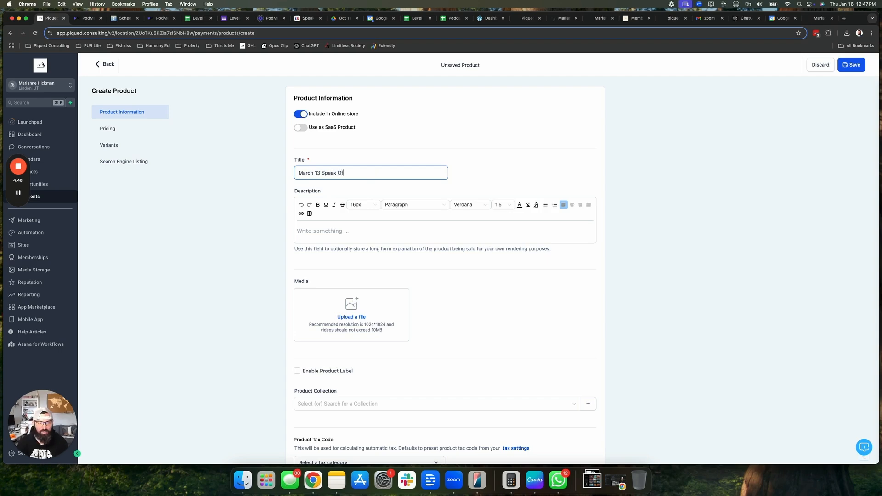
{"action": "scroll", "coordinate": [487, 313], "scroll_direction": "down", "scroll_amount": 10}
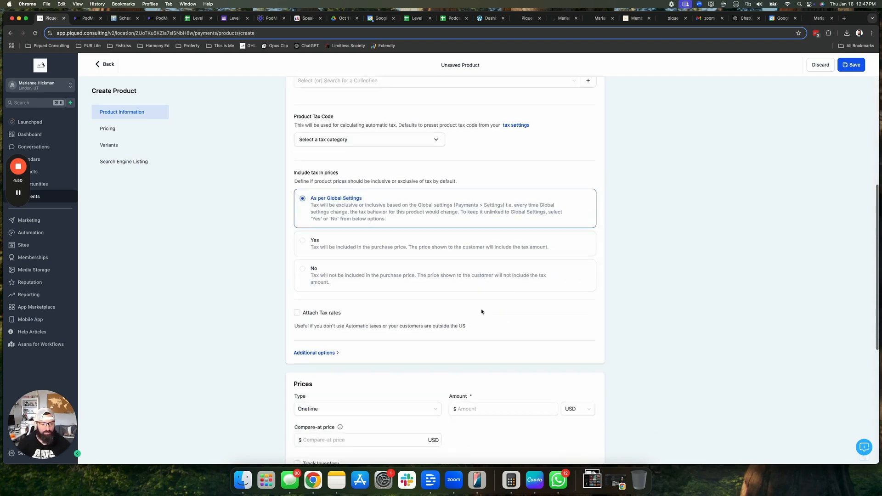
{"action": "left_click", "coordinate": [477, 318]}
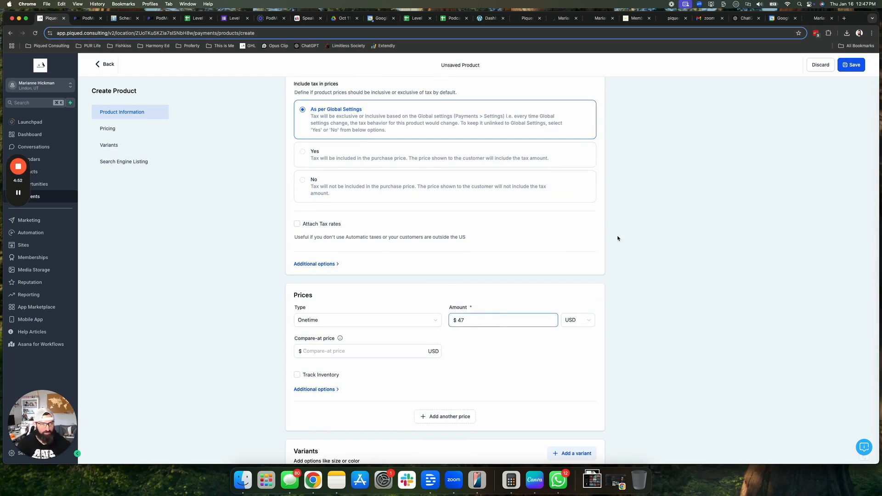
{"action": "left_click", "coordinate": [862, 68]}
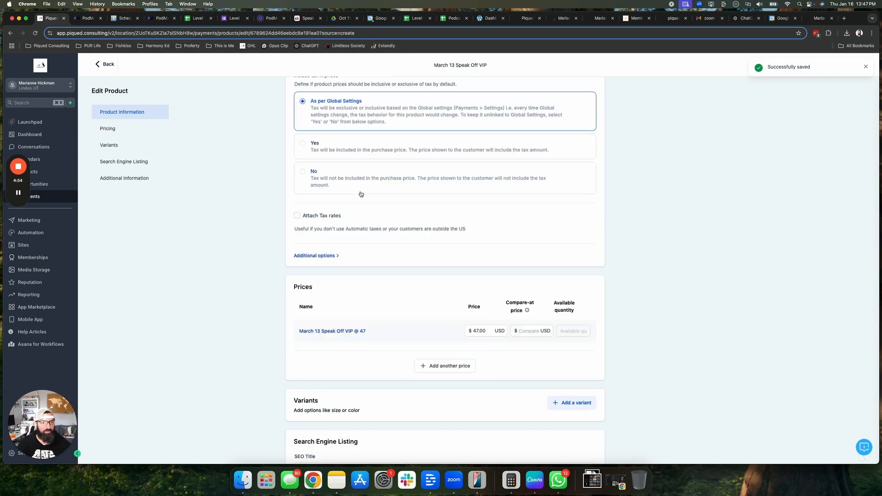
Open the VIP Upgrade step of the "March 13 Own the Stage Speak-Off" funnel in the March 13 Speakoff folder.
{"action": "left_click", "coordinate": [31, 244]}
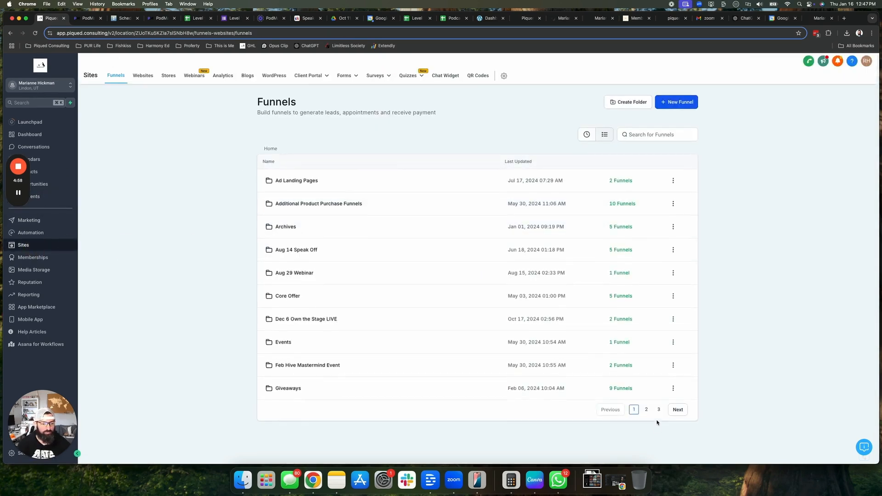
{"action": "left_click", "coordinate": [646, 409]}
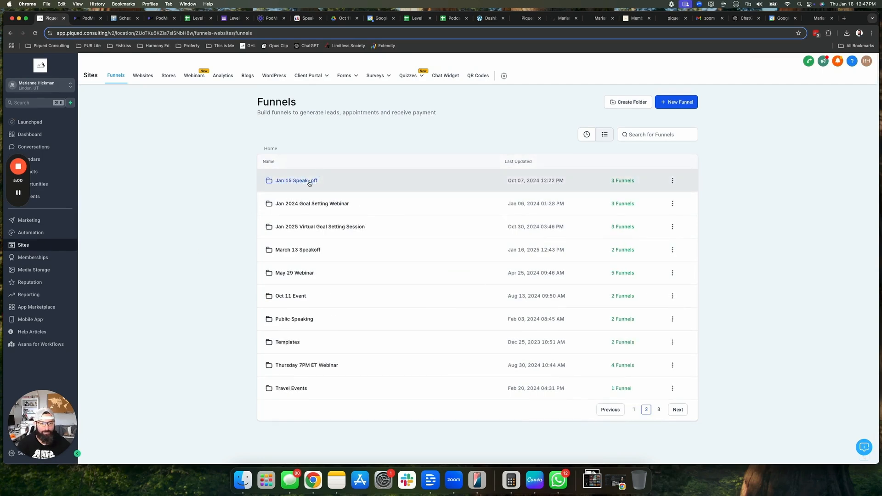
{"action": "left_click", "coordinate": [277, 251]}
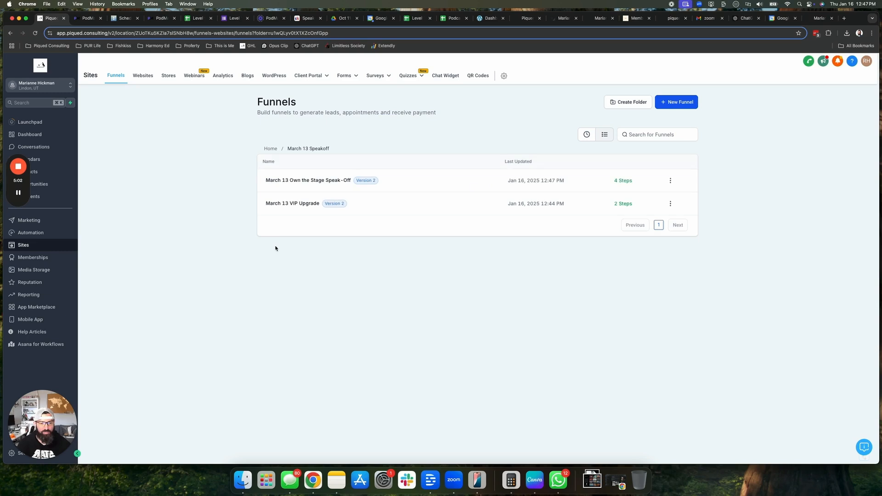
{"action": "left_click", "coordinate": [297, 180]}
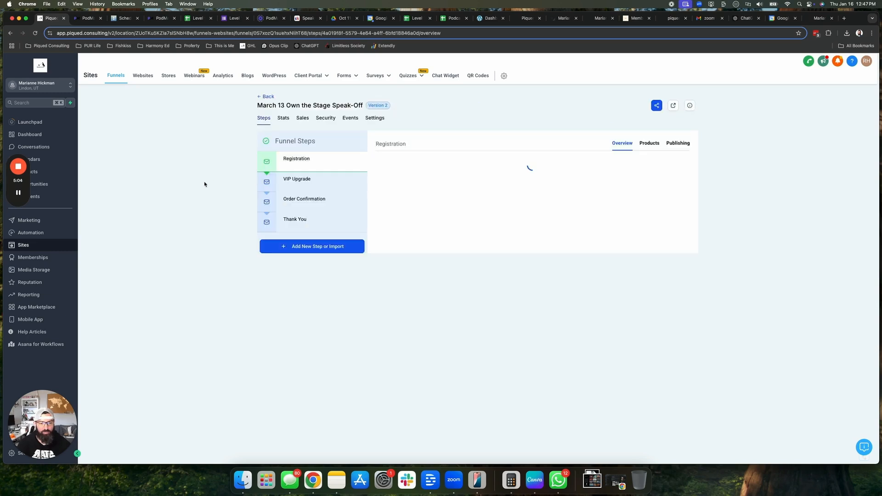
{"action": "left_click", "coordinate": [312, 182]}
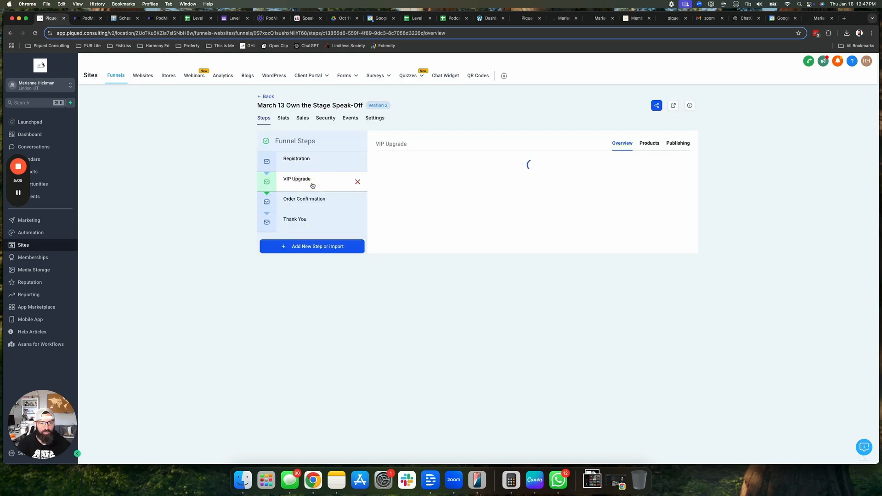
Add the "March 13 Speak Off VIP" product with the "March 13 Speak Off VIP @ 47" price to the VIP Upgrade step and return to its overview.
{"action": "left_click", "coordinate": [642, 145]}
{"action": "left_click", "coordinate": [660, 178]}
{"action": "left_click", "coordinate": [466, 201]}
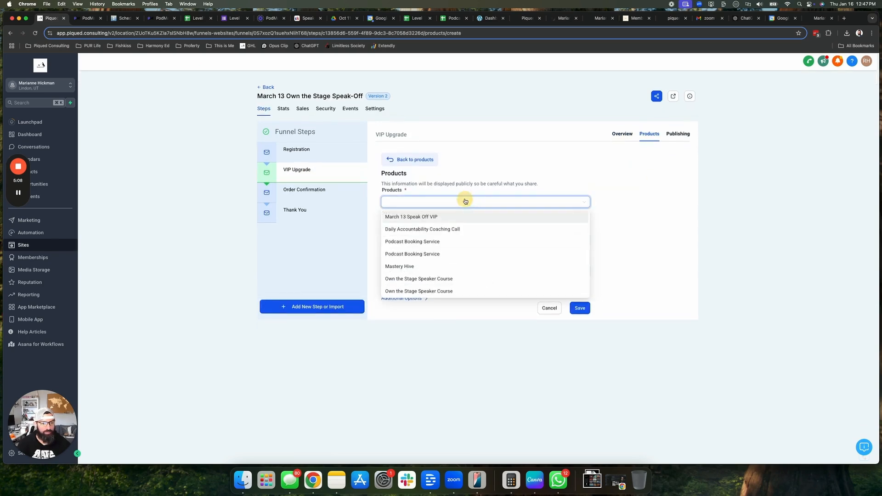
{"action": "left_click", "coordinate": [426, 222]}
{"action": "left_click", "coordinate": [437, 240]}
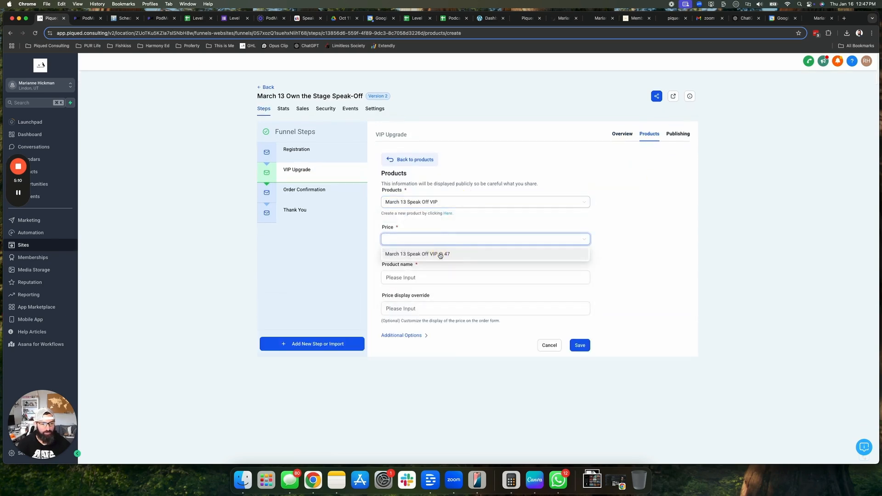
{"action": "left_click", "coordinate": [440, 252]}
{"action": "left_click", "coordinate": [580, 345]}
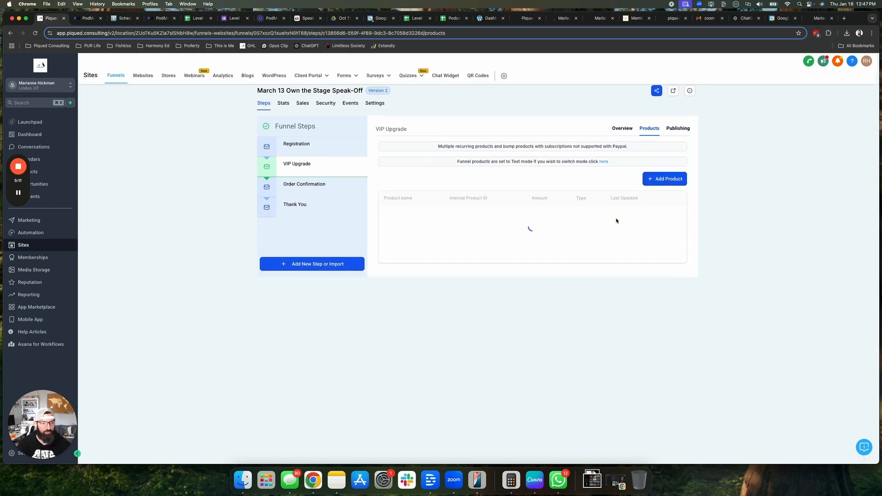
{"action": "left_click", "coordinate": [624, 144]}
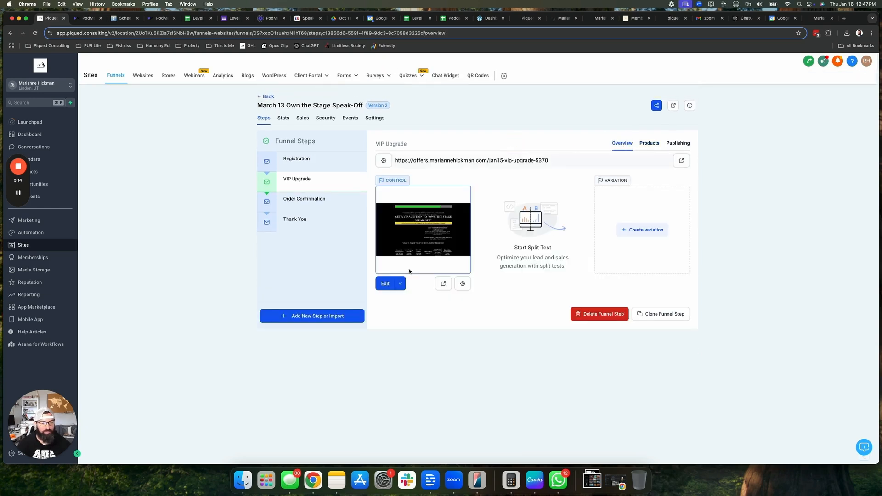
Open the VIP Upgrade page in the editor and check the "YES! I WANT A VIP SPOT!" button's action and its order popup.
{"action": "left_click", "coordinate": [386, 284]}
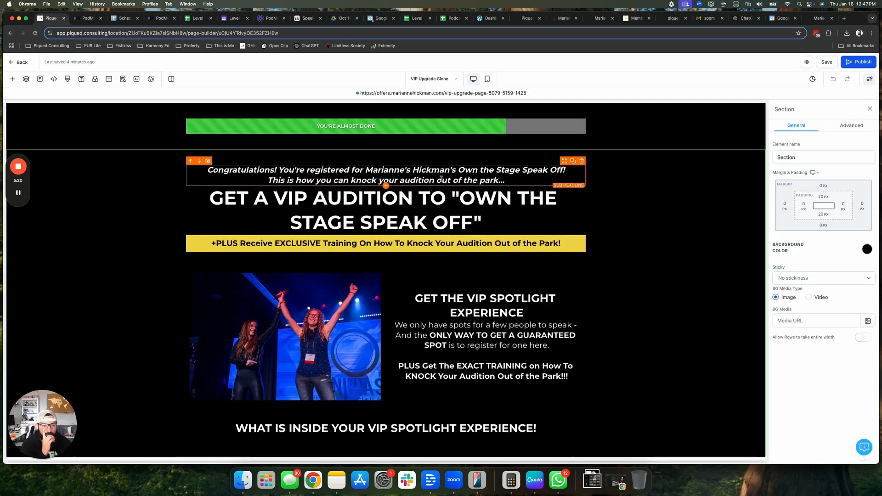
{"action": "scroll", "coordinate": [626, 297], "scroll_direction": "down", "scroll_amount": 2}
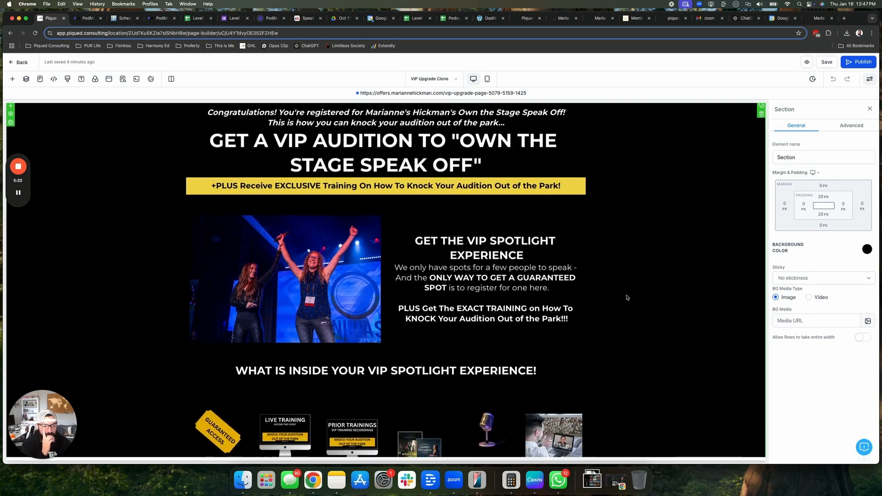
{"action": "scroll", "coordinate": [635, 302], "scroll_direction": "down", "scroll_amount": 5}
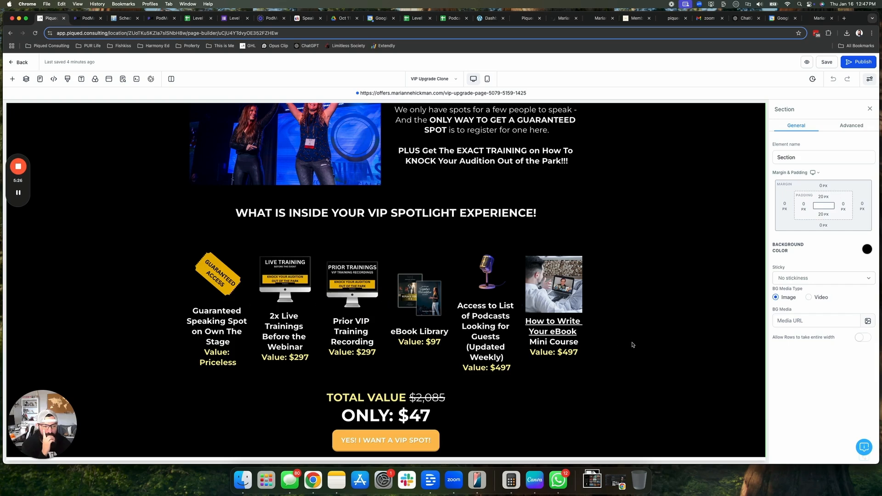
{"action": "scroll", "coordinate": [638, 352], "scroll_direction": "down", "scroll_amount": 1}
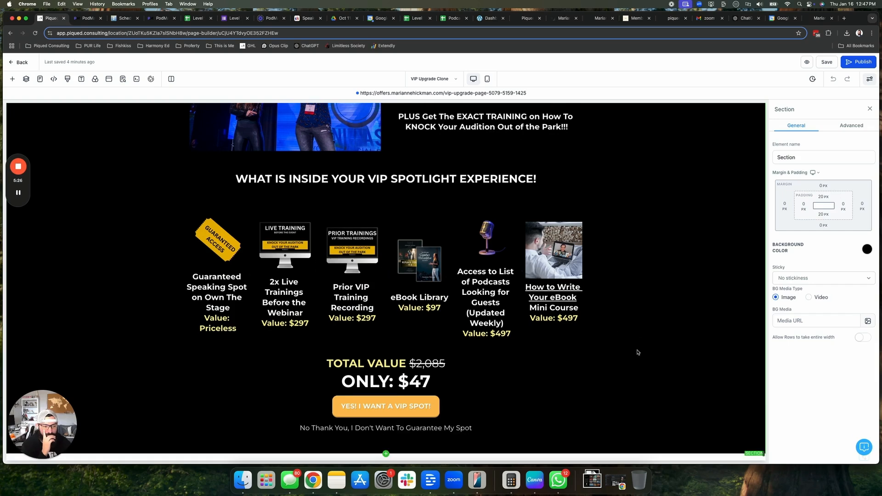
{"action": "left_click", "coordinate": [411, 409]}
{"action": "scroll", "coordinate": [810, 389], "scroll_direction": "down", "scroll_amount": 5}
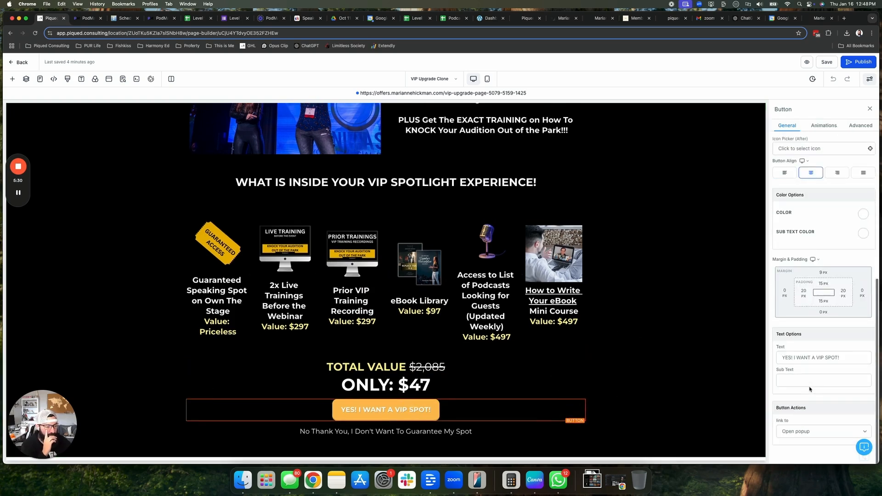
{"action": "left_click", "coordinate": [109, 79]}
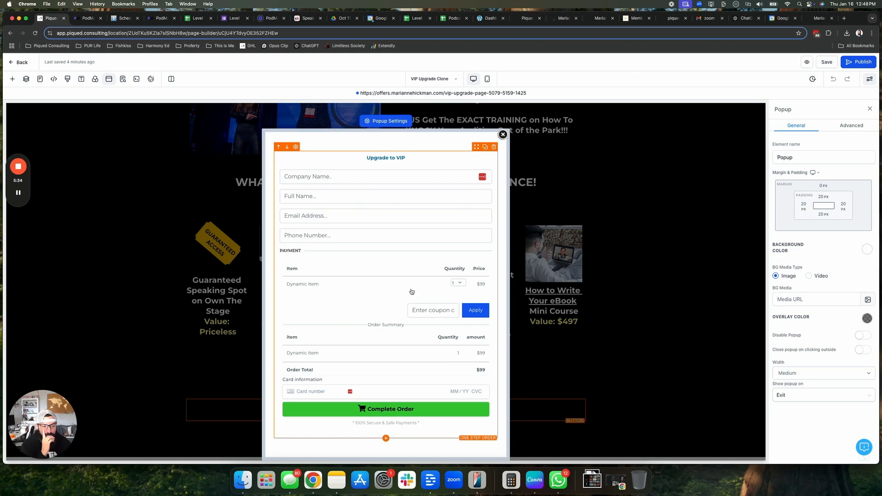
{"action": "left_click", "coordinate": [502, 182]}
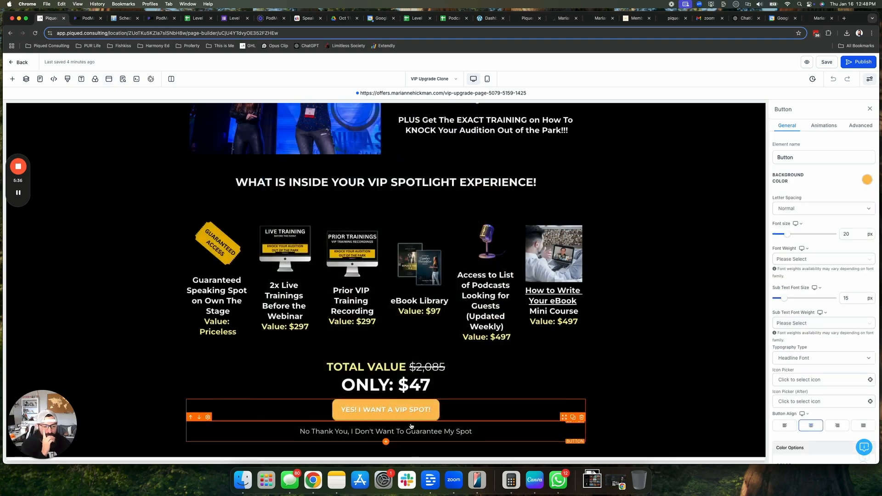
Link the "No Thank You, I Don't Want To Guarantee My Spot" button to the Thank You funnel step.
{"action": "left_click", "coordinate": [413, 435]}
{"action": "scroll", "coordinate": [824, 397], "scroll_direction": "down", "scroll_amount": 6}
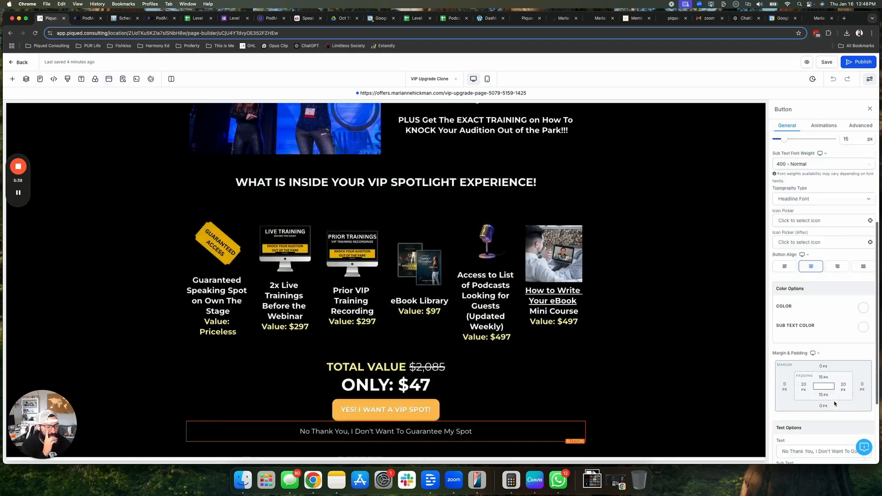
{"action": "left_click", "coordinate": [805, 429]}
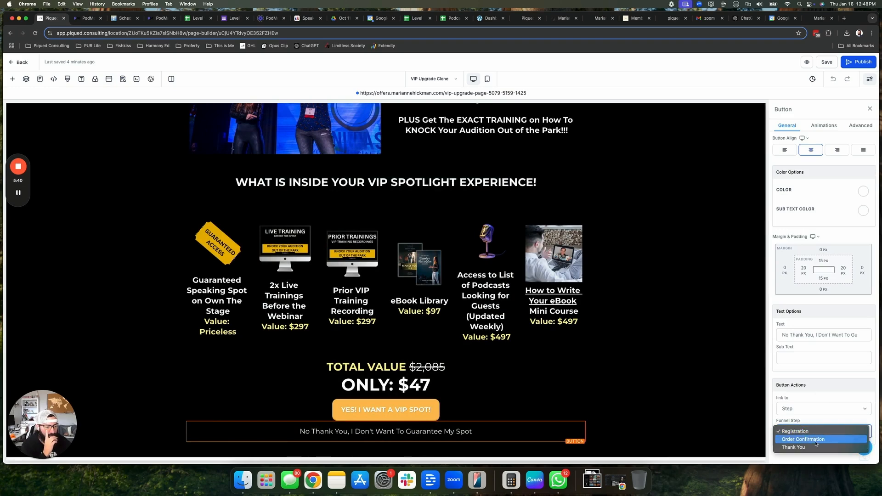
{"action": "left_click", "coordinate": [794, 440]}
{"action": "scroll", "coordinate": [676, 403], "scroll_direction": "down", "scroll_amount": 1}
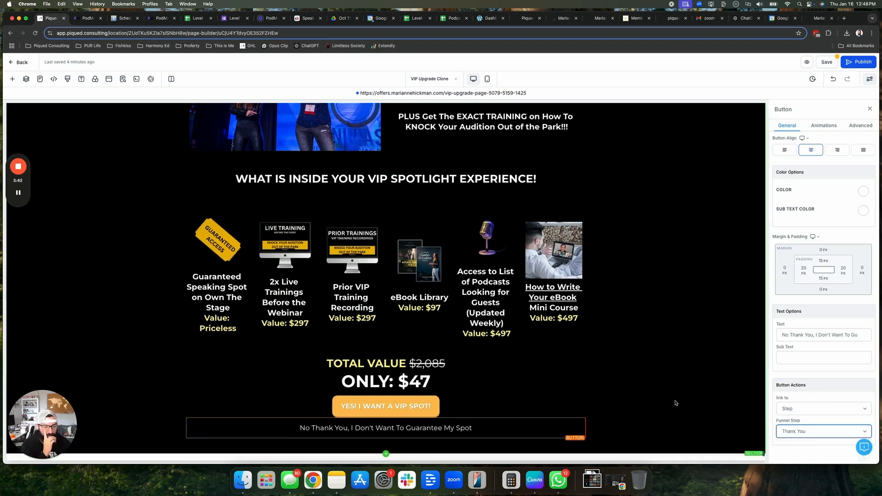
Set the funnel step of the one-step order form in the "Upgrade to VIP" popup to Order Confirmation and close the popup.
{"action": "left_click", "coordinate": [109, 79]}
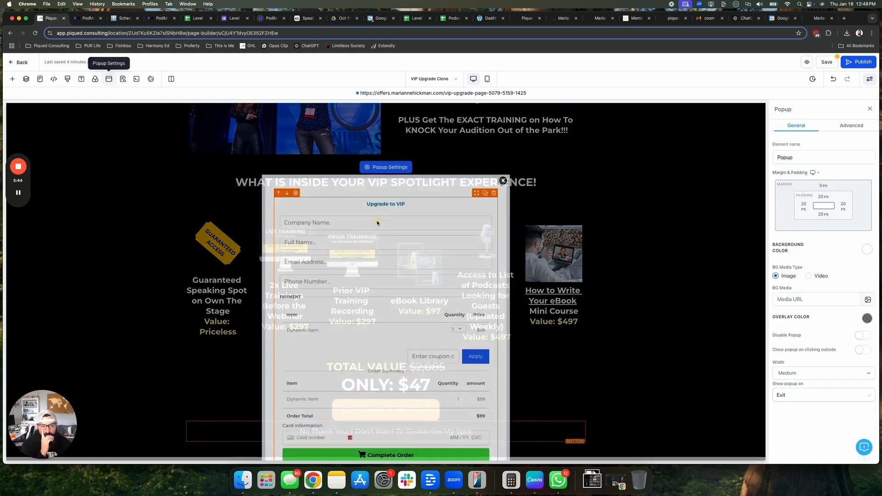
{"action": "left_click", "coordinate": [411, 215]}
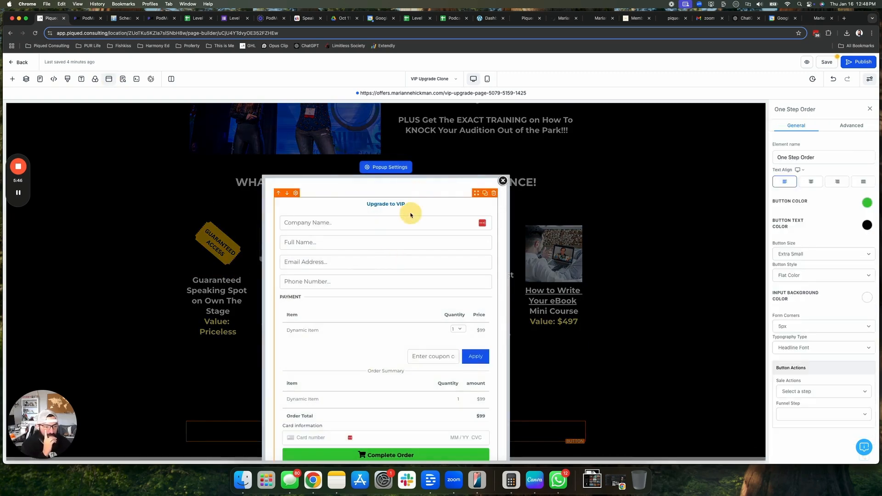
{"action": "left_click", "coordinate": [820, 416]}
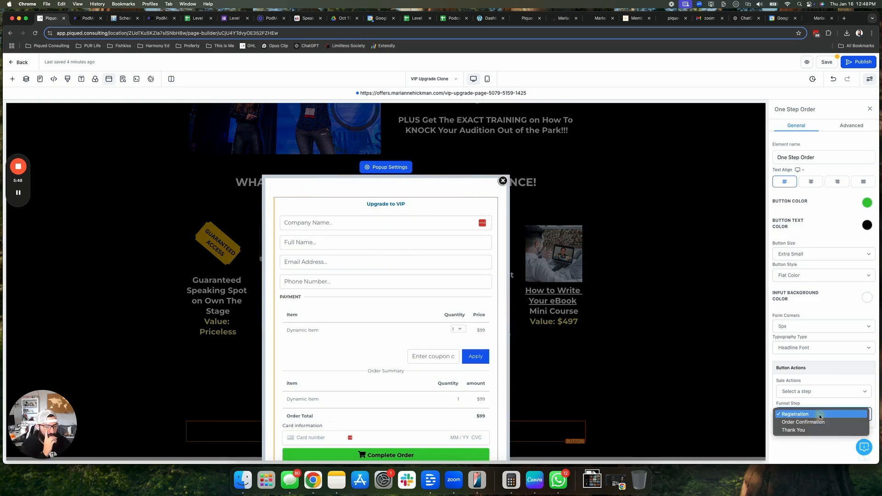
{"action": "left_click", "coordinate": [811, 421]}
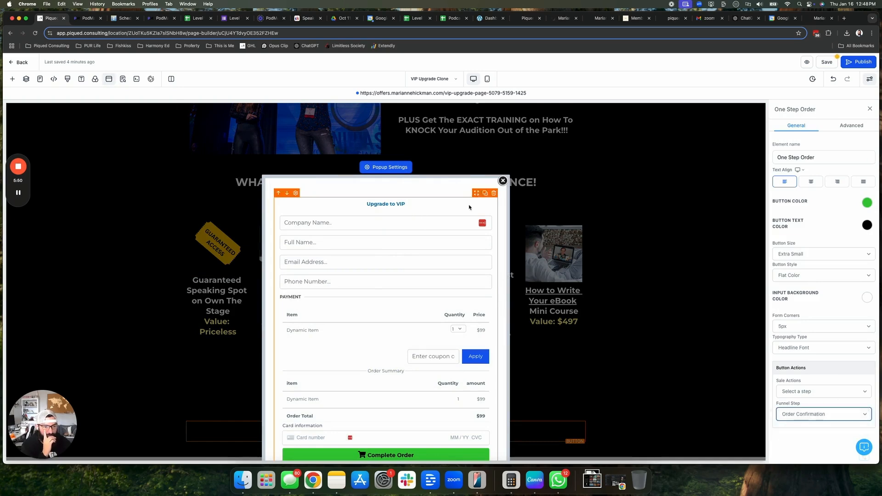
{"action": "left_click", "coordinate": [502, 180]}
Publish the VIP Upgrade page, update its SEO meta data and return to the funnel overview.
{"action": "scroll", "coordinate": [631, 299], "scroll_direction": "up", "scroll_amount": 5}
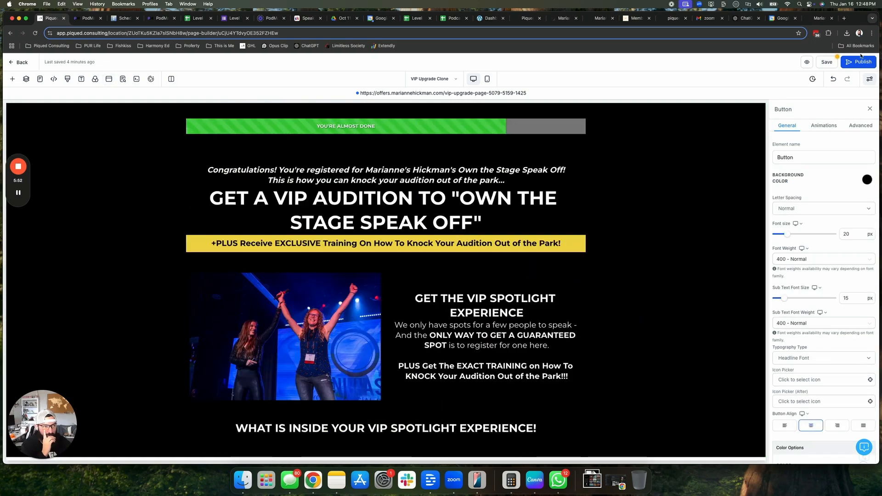
{"action": "left_click", "coordinate": [860, 66]}
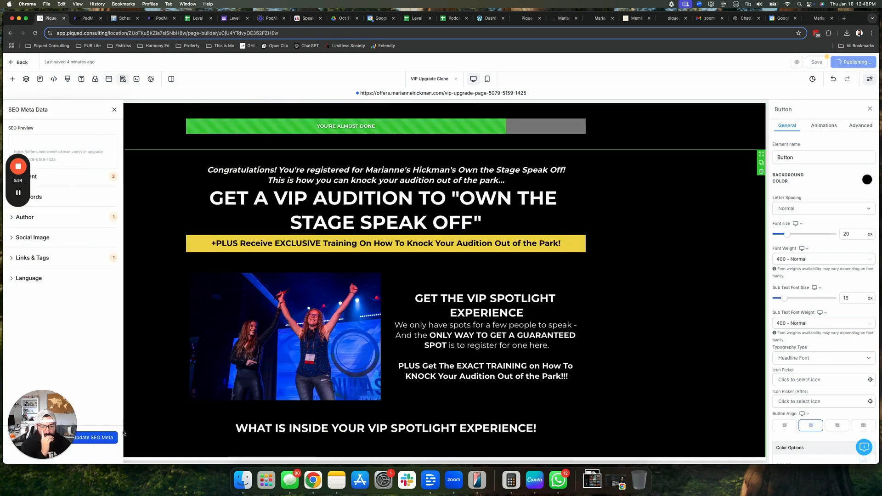
{"action": "left_click", "coordinate": [105, 440]}
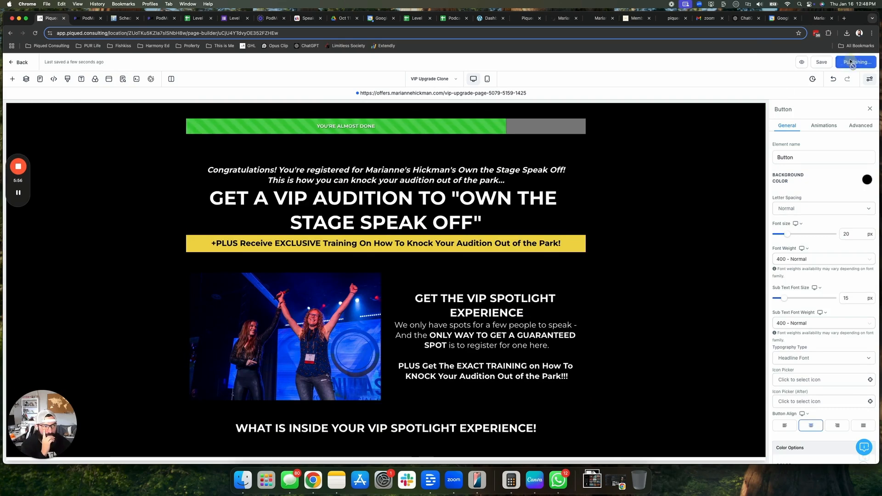
{"action": "left_click", "coordinate": [20, 62]}
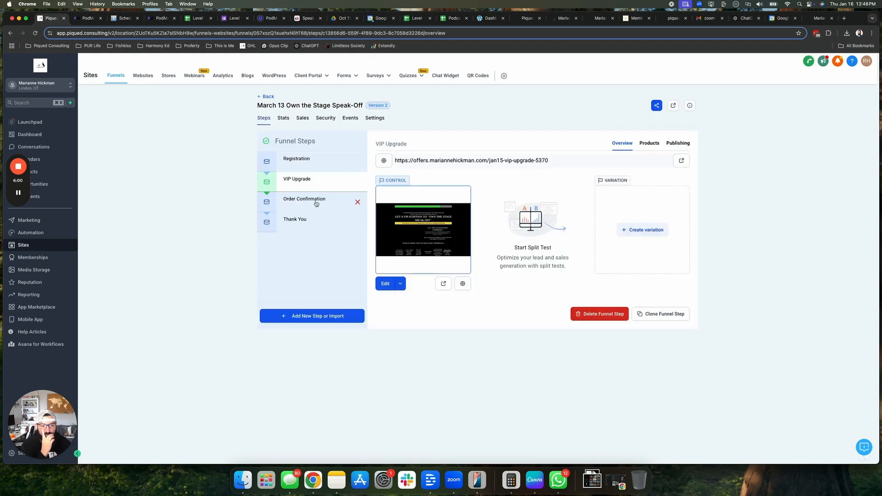
Open the Order Confirmation step's page in the editor at the "MARK YOUR CALENDAR" section with the January 15 image.
{"action": "left_click", "coordinate": [310, 201]}
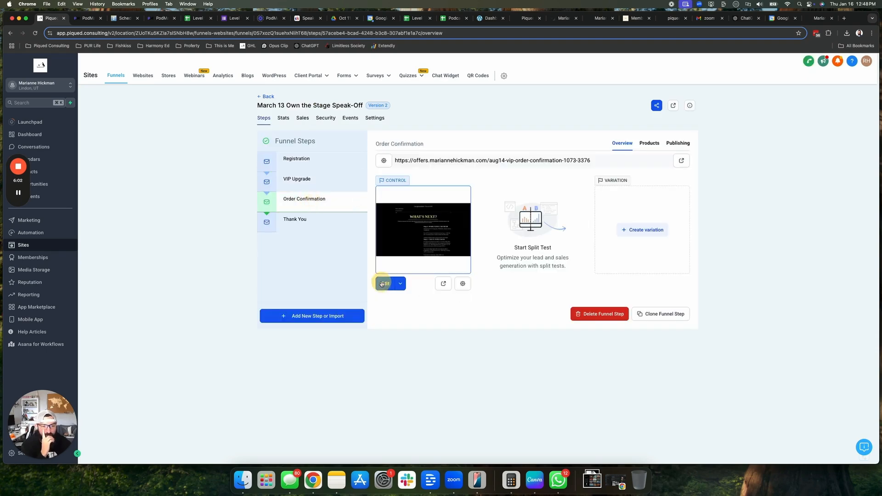
{"action": "left_click", "coordinate": [381, 284]}
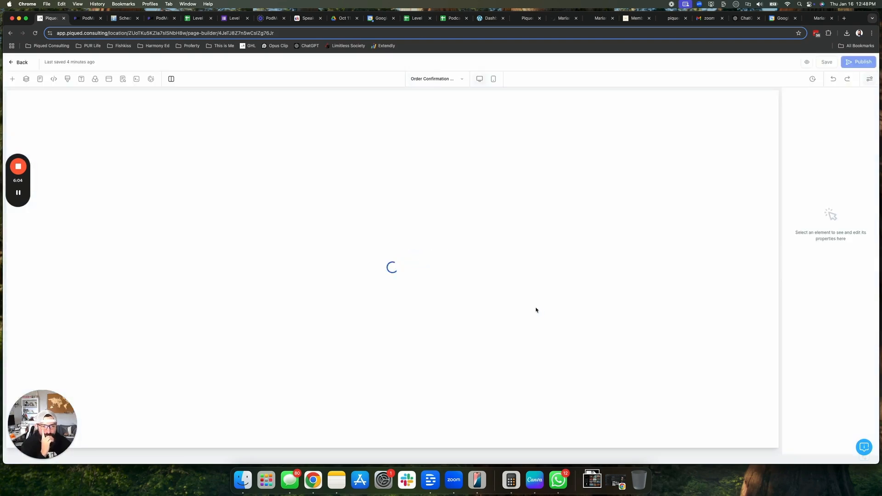
{"action": "scroll", "coordinate": [426, 331], "scroll_direction": "down", "scroll_amount": 2}
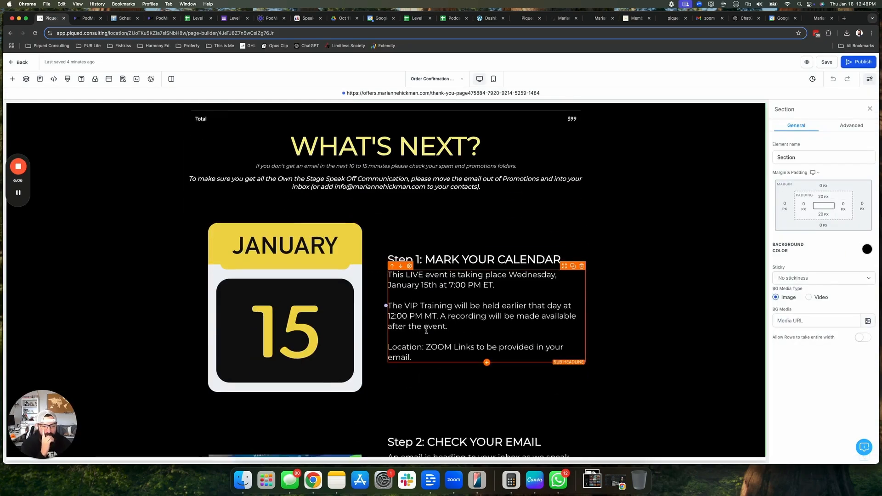
{"action": "scroll", "coordinate": [426, 331], "scroll_direction": "down", "scroll_amount": 1}
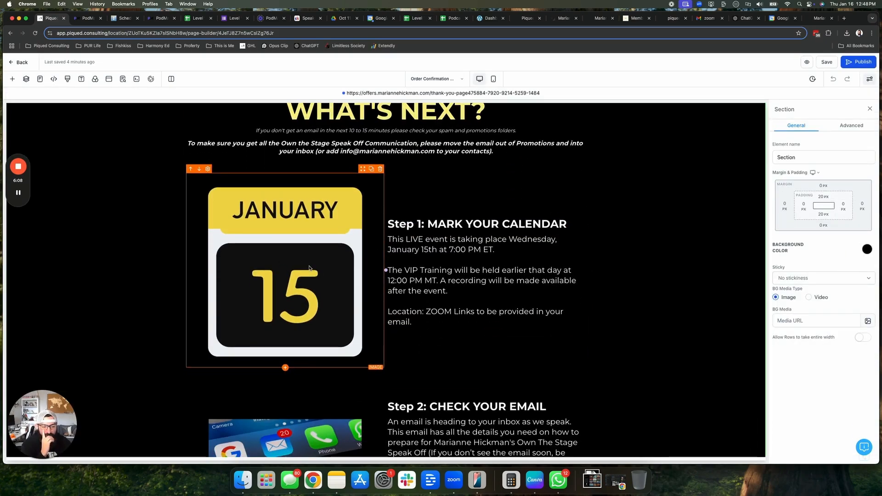
Switch to Canva and open the "GUARANTEED ACCESS" design that holds the event calendar graphics.
{"action": "left_click", "coordinate": [538, 479]}
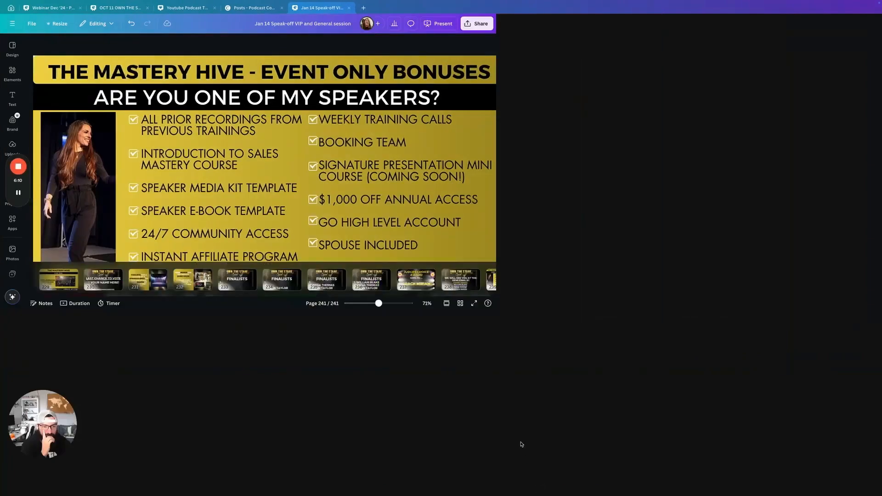
{"action": "left_click", "coordinate": [9, 8]}
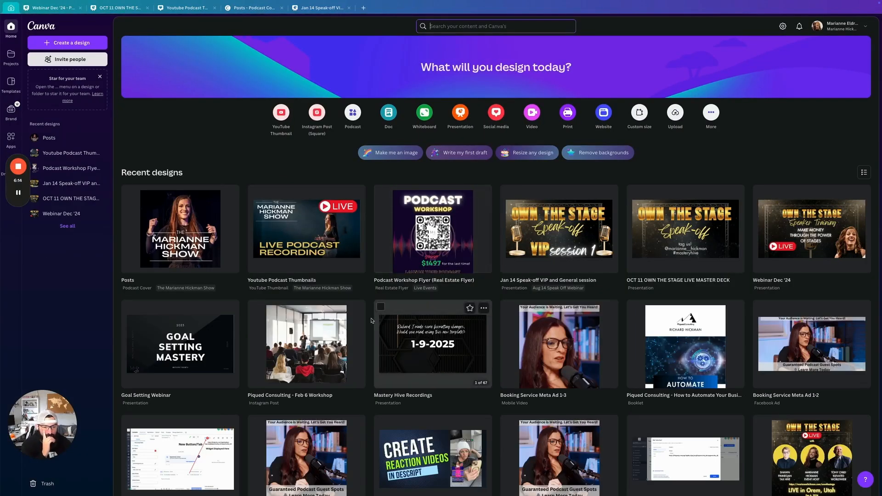
{"action": "scroll", "coordinate": [372, 320], "scroll_direction": "down", "scroll_amount": 5}
{"action": "scroll", "coordinate": [372, 321], "scroll_direction": "up", "scroll_amount": 5}
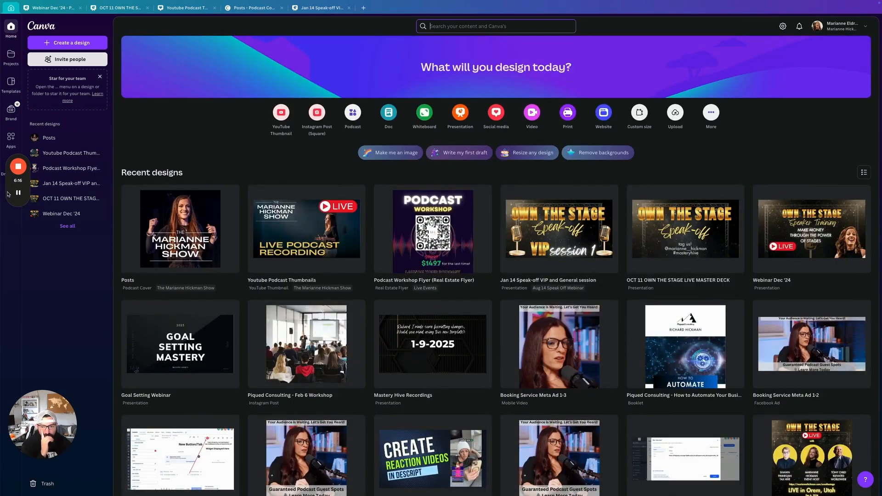
{"action": "left_click", "coordinate": [18, 193]}
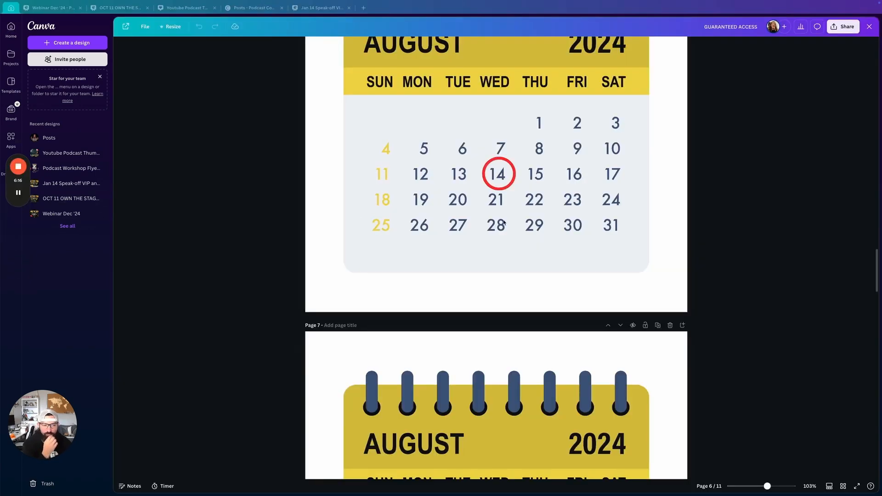
Look through the pages of the "GUARANTEED ACCESS" design for the January 15 calendar graphic.
{"action": "scroll", "coordinate": [697, 228], "scroll_direction": "up", "scroll_amount": 2}
{"action": "scroll", "coordinate": [697, 228], "scroll_direction": "up", "scroll_amount": 3}
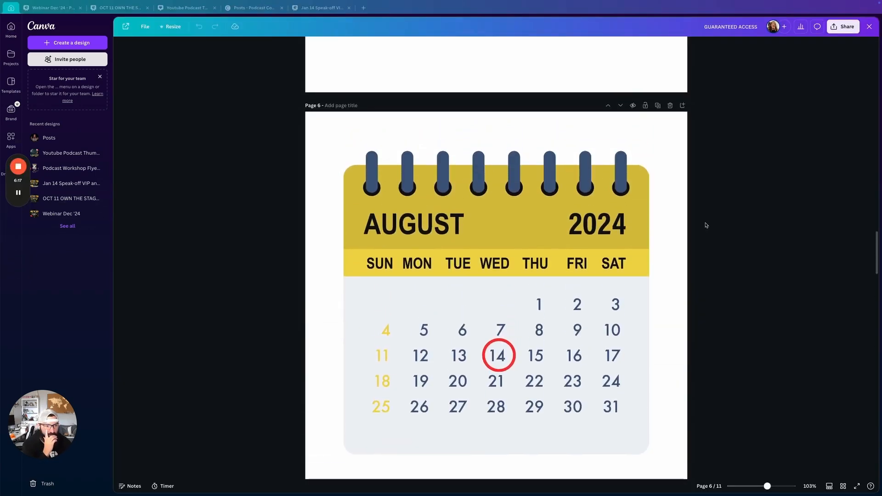
{"action": "scroll", "coordinate": [735, 266], "scroll_direction": "down", "scroll_amount": 2}
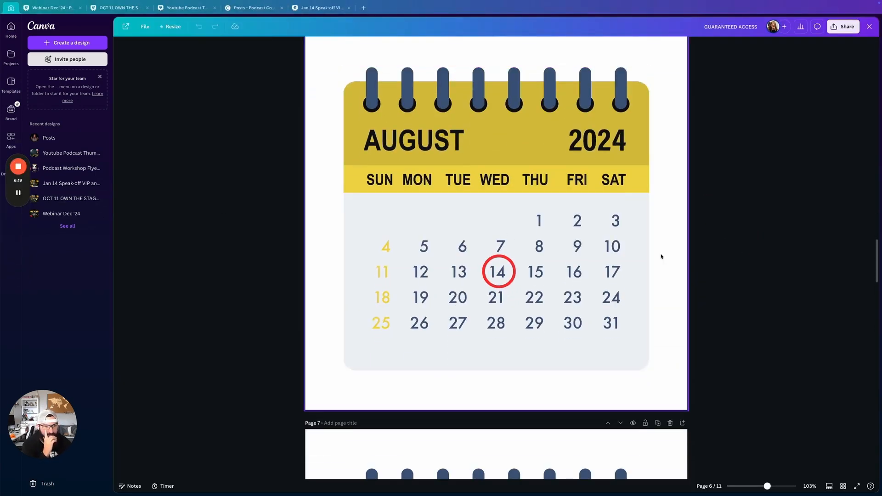
{"action": "scroll", "coordinate": [709, 262], "scroll_direction": "up", "scroll_amount": 10}
{"action": "scroll", "coordinate": [711, 262], "scroll_direction": "down", "scroll_amount": 4}
{"action": "scroll", "coordinate": [711, 262], "scroll_direction": "down", "scroll_amount": 18}
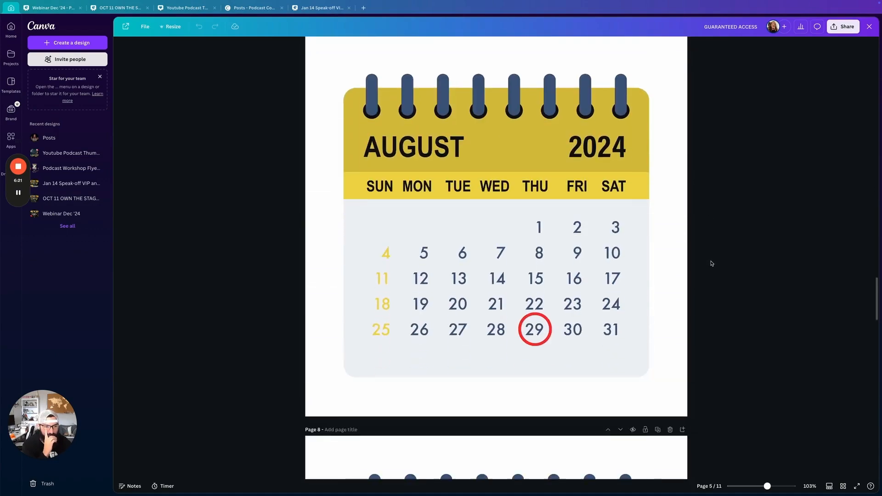
{"action": "scroll", "coordinate": [711, 262], "scroll_direction": "down", "scroll_amount": 10}
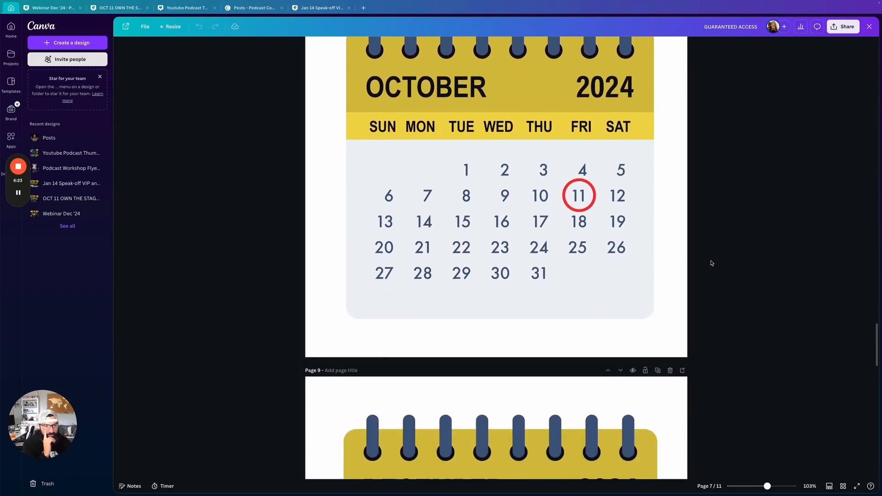
{"action": "scroll", "coordinate": [711, 263], "scroll_direction": "down", "scroll_amount": 15}
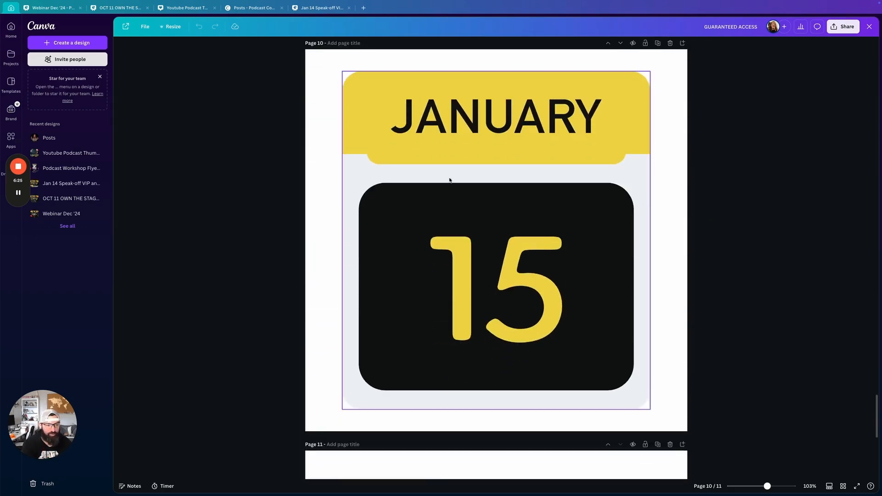
{"action": "scroll", "coordinate": [731, 250], "scroll_direction": "down", "scroll_amount": 2}
{"action": "scroll", "coordinate": [739, 250], "scroll_direction": "up", "scroll_amount": 17}
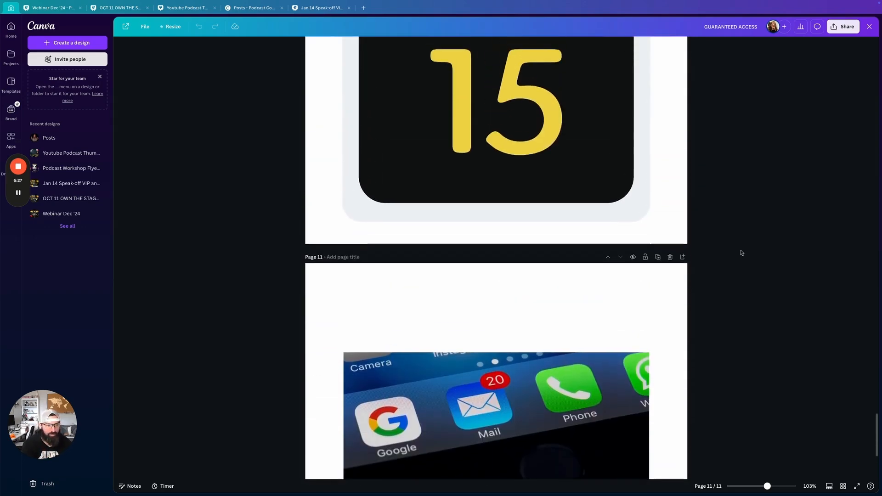
{"action": "scroll", "coordinate": [740, 254], "scroll_direction": "down", "scroll_amount": 2}
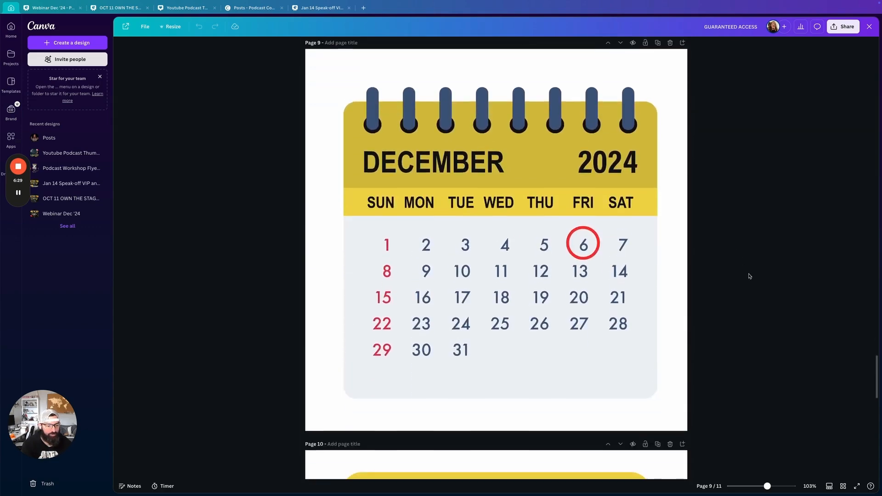
Open the "GUARANTEED ACCESS" design for editing and add a blank page after page 9, the December 2024 calendar.
{"action": "scroll", "coordinate": [642, 208], "scroll_direction": "up", "scroll_amount": 1}
{"action": "scroll", "coordinate": [642, 208], "scroll_direction": "up", "scroll_amount": 1}
{"action": "left_click", "coordinate": [683, 102]}
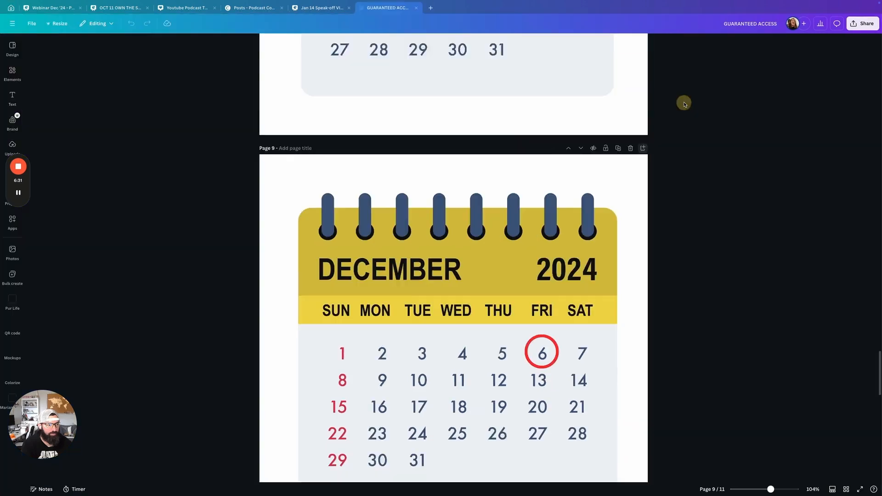
{"action": "left_click", "coordinate": [643, 96]}
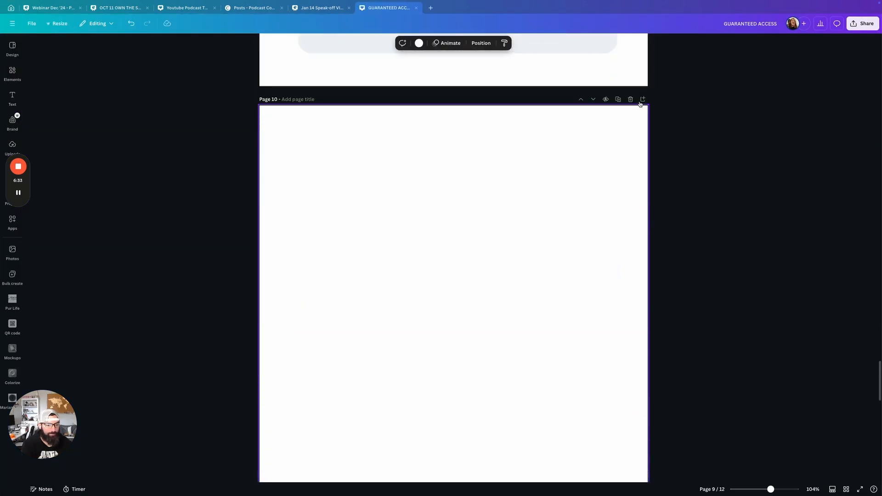
Search the elements library for "march 2025 calendar" and show all graphics results.
{"action": "left_click", "coordinate": [12, 70]}
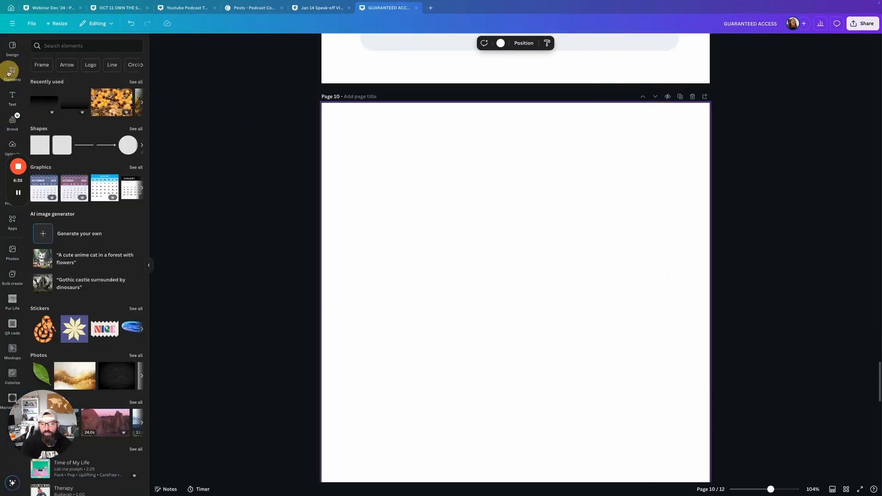
{"action": "left_click", "coordinate": [83, 47]}
{"action": "type", "text": "march"}
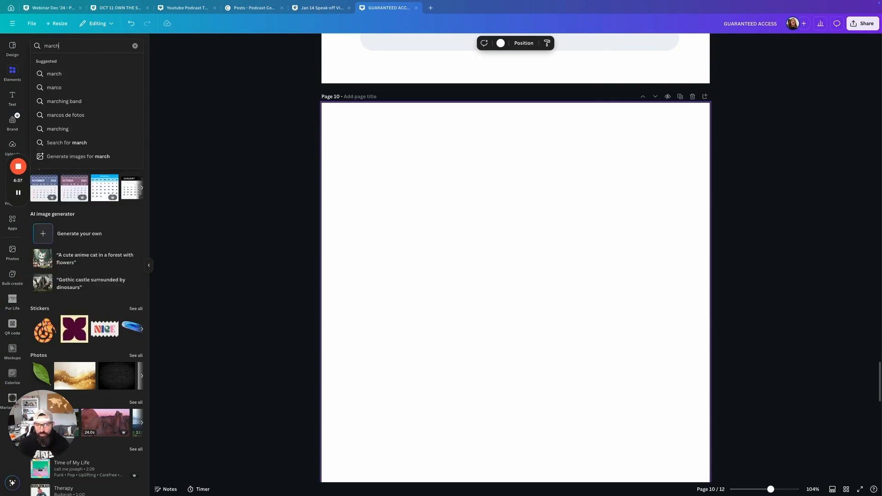
{"action": "type", "text": " 2025 calendar"}
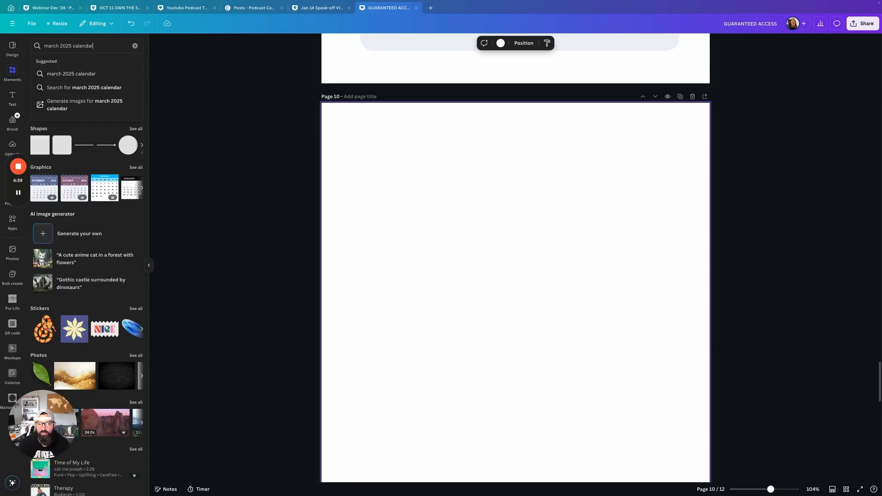
{"action": "key", "text": "Return"}
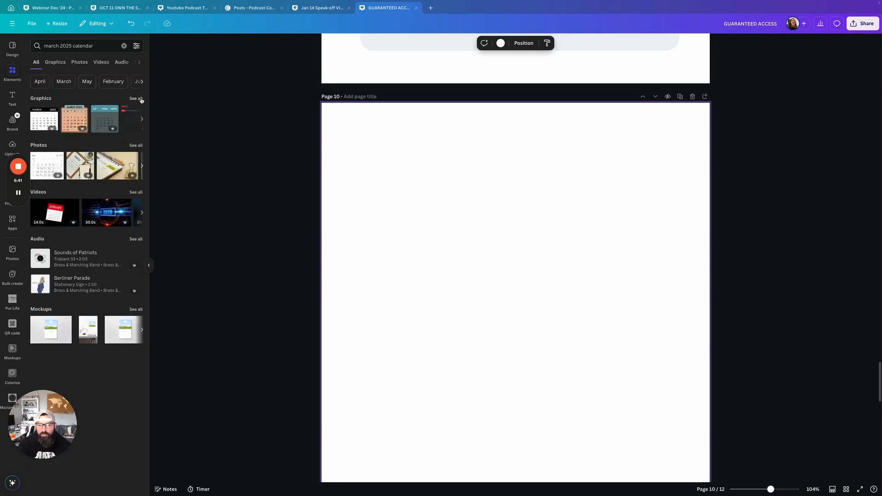
{"action": "left_click", "coordinate": [136, 98]}
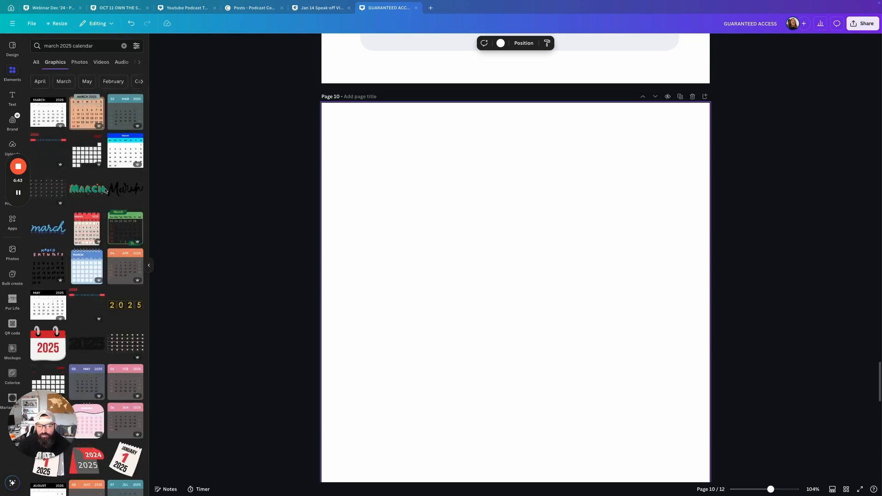
Add the March calendar graphic with the blue and cyan header to page 10 and enlarge it to fill most of the page.
{"action": "scroll", "coordinate": [92, 257], "scroll_direction": "down", "scroll_amount": 1}
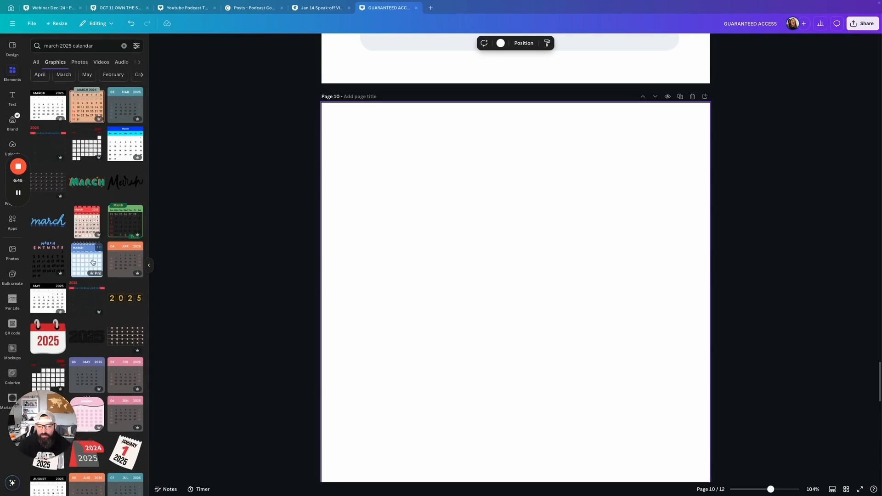
{"action": "scroll", "coordinate": [93, 262], "scroll_direction": "down", "scroll_amount": 5}
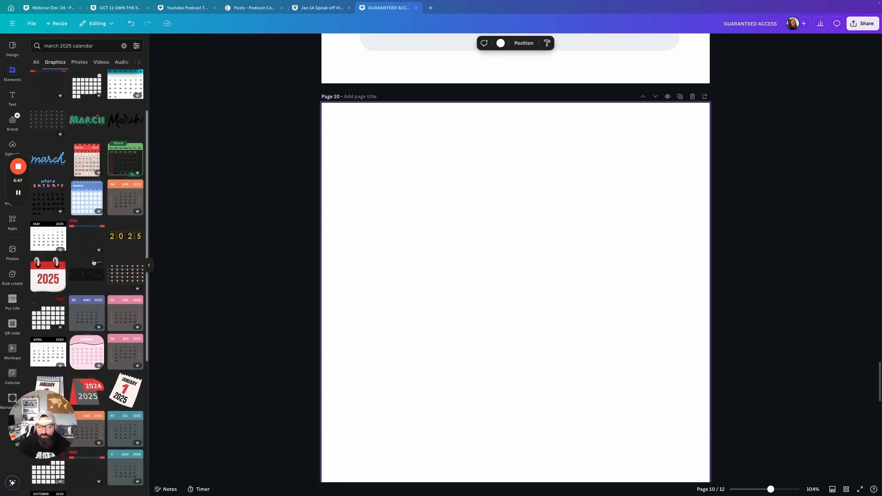
{"action": "scroll", "coordinate": [93, 262], "scroll_direction": "down", "scroll_amount": 8}
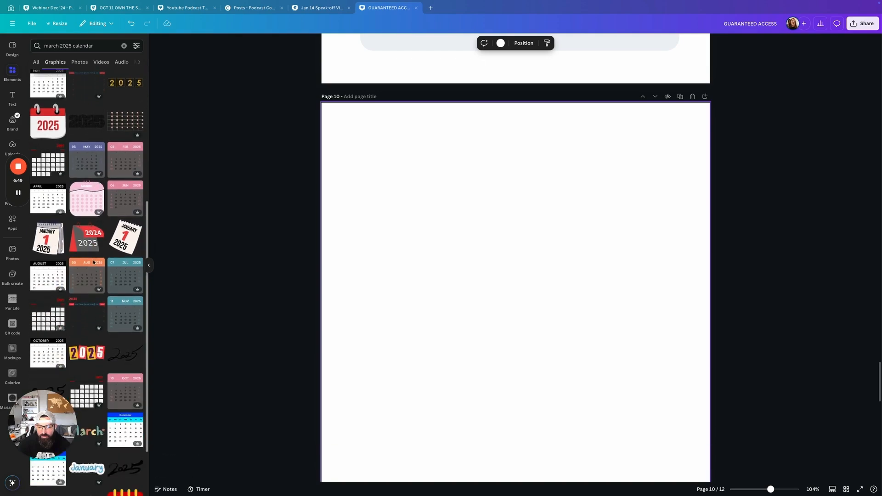
{"action": "scroll", "coordinate": [93, 263], "scroll_direction": "down", "scroll_amount": 5}
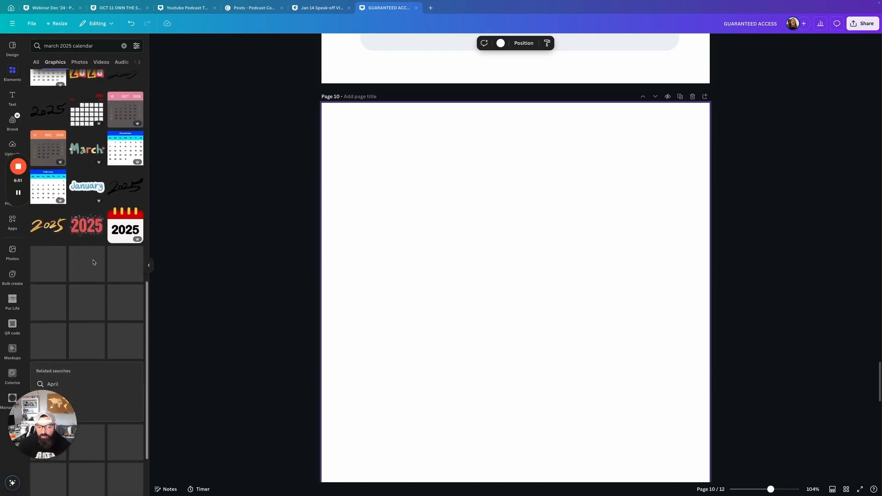
{"action": "scroll", "coordinate": [93, 263], "scroll_direction": "up", "scroll_amount": 20}
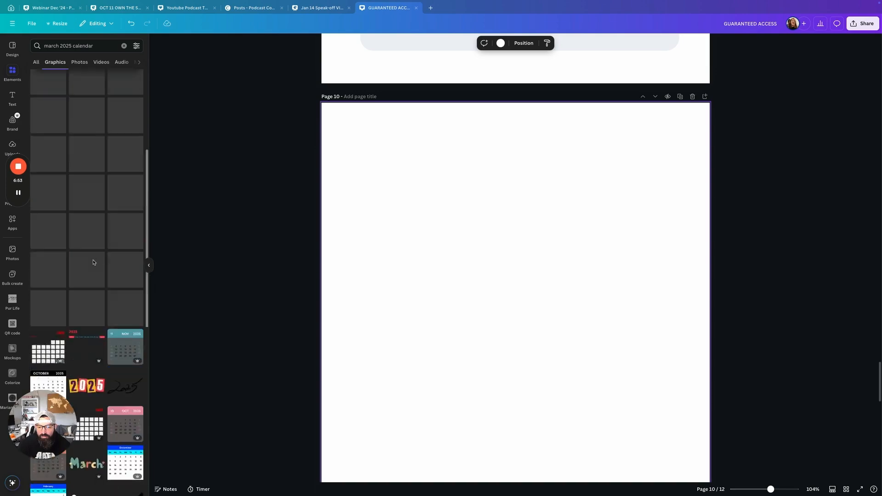
{"action": "left_click", "coordinate": [122, 141]}
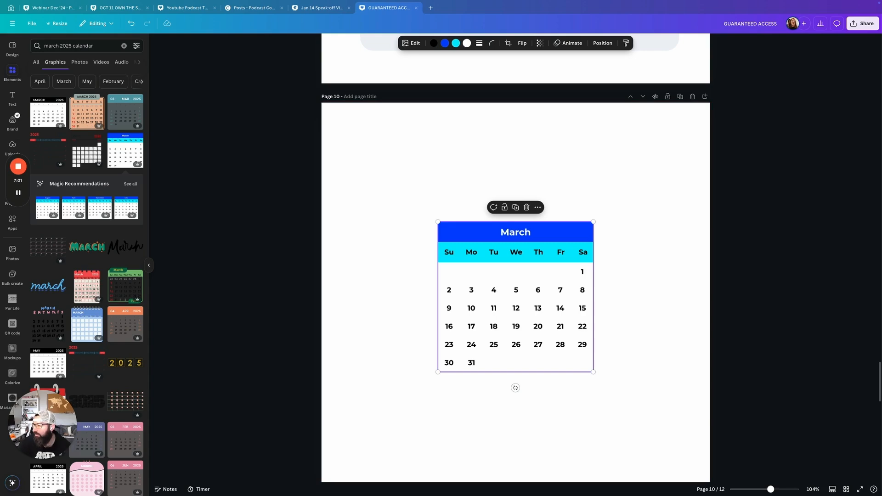
{"action": "left_click_drag", "start_coordinate": [539, 297], "coordinate": [451, 224]}
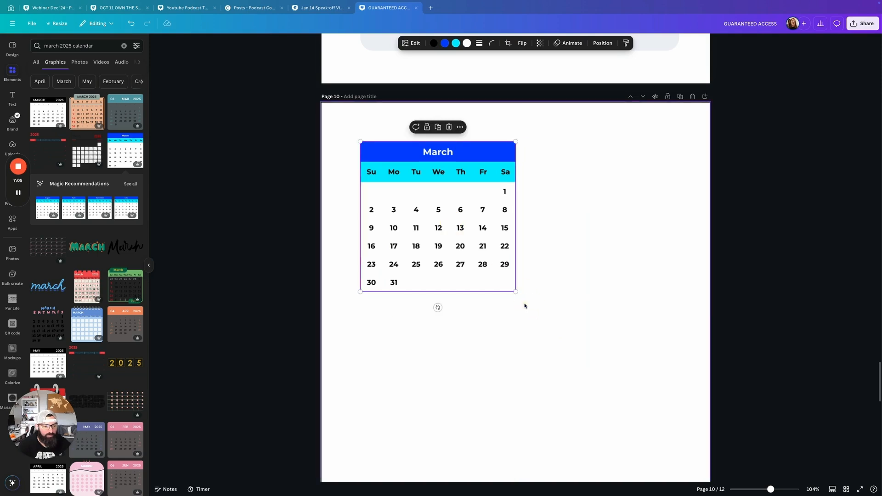
{"action": "left_click_drag", "start_coordinate": [516, 291], "coordinate": [670, 440]}
{"action": "left_click", "coordinate": [498, 120]}
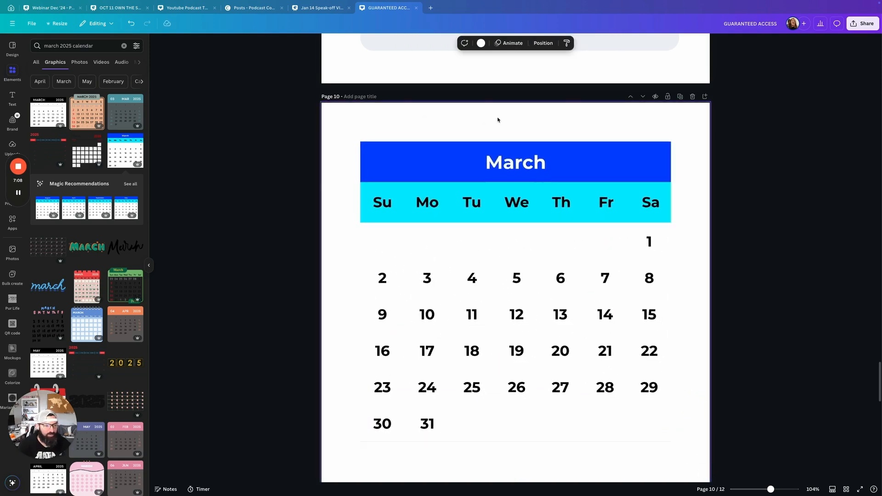
Recolour the calendar's blue month header with the light yellow document colour.
{"action": "left_click", "coordinate": [503, 161]}
{"action": "left_click", "coordinate": [445, 44]}
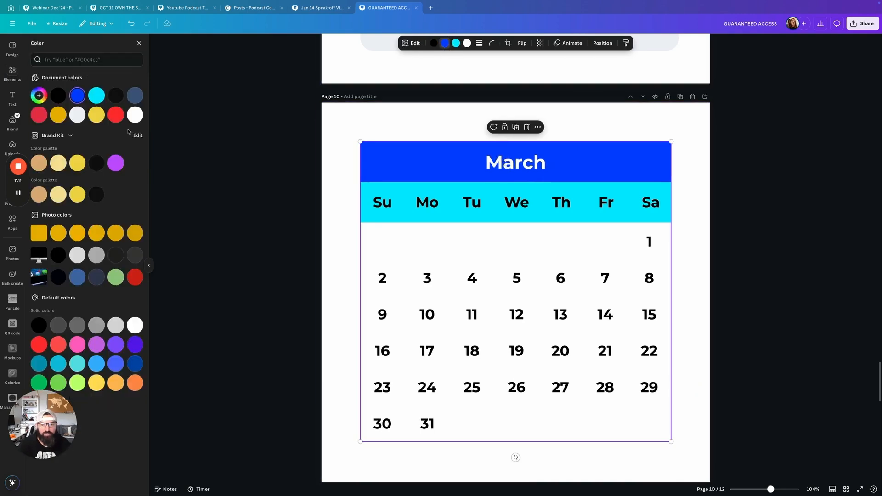
{"action": "left_click", "coordinate": [96, 115]}
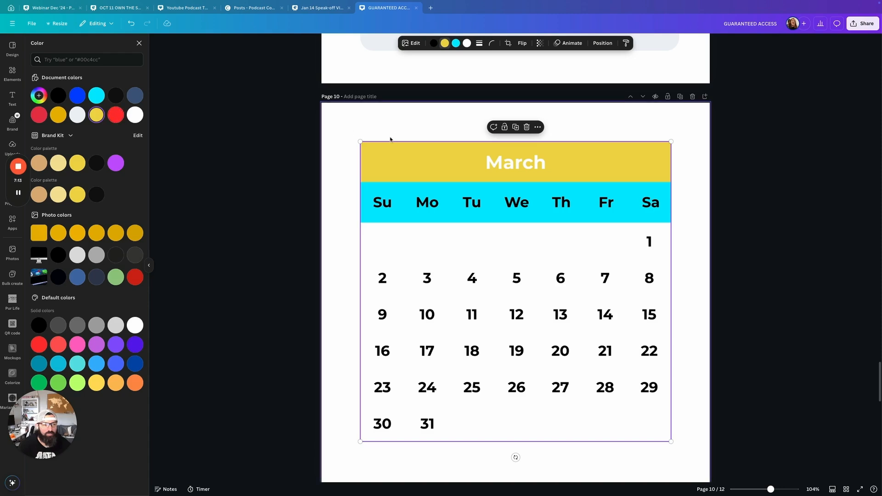
Try near-black in place of the calendar's white areas and restore them to white.
{"action": "left_click", "coordinate": [467, 42]}
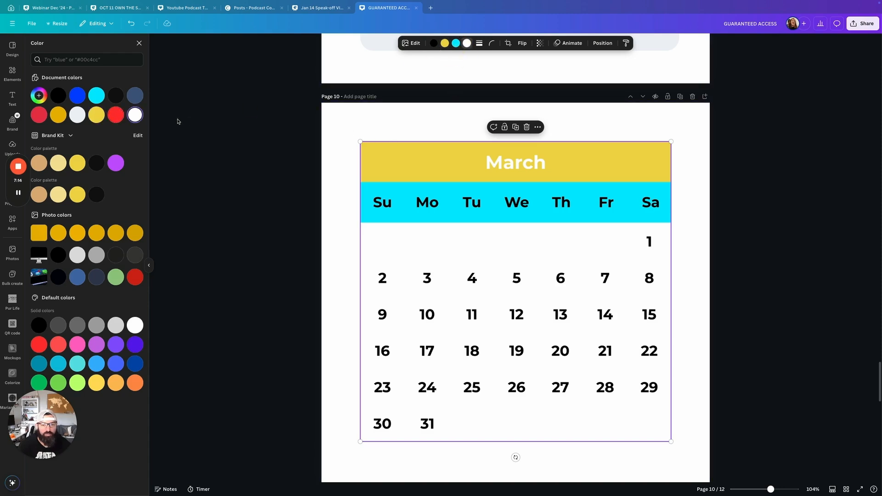
{"action": "left_click", "coordinate": [115, 96]}
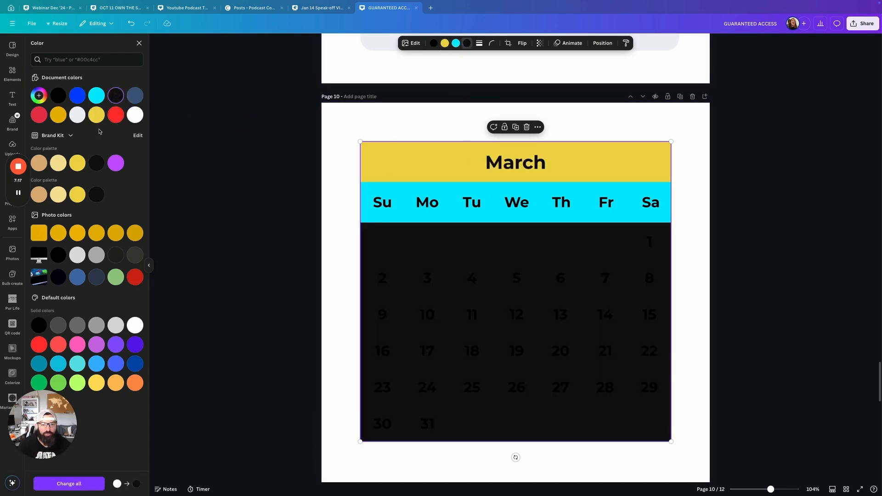
{"action": "left_click", "coordinate": [134, 116]}
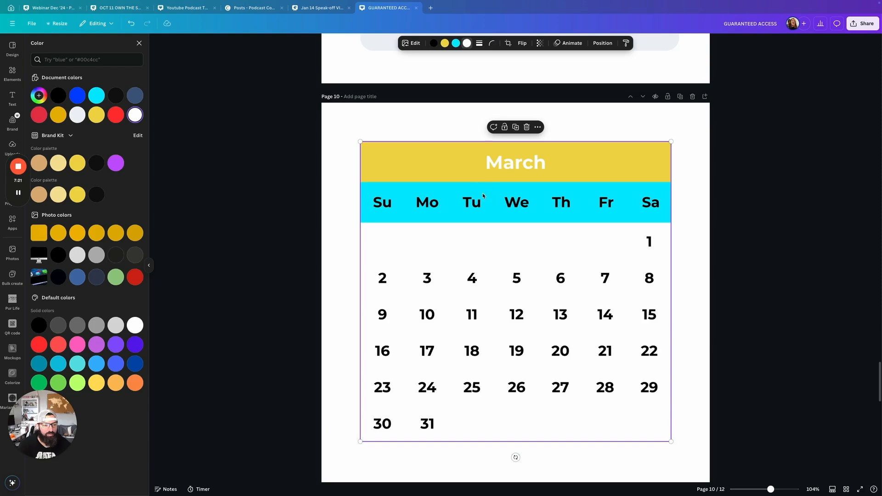
Recolour the calendar's cyan weekday row white.
{"action": "left_click", "coordinate": [456, 45]}
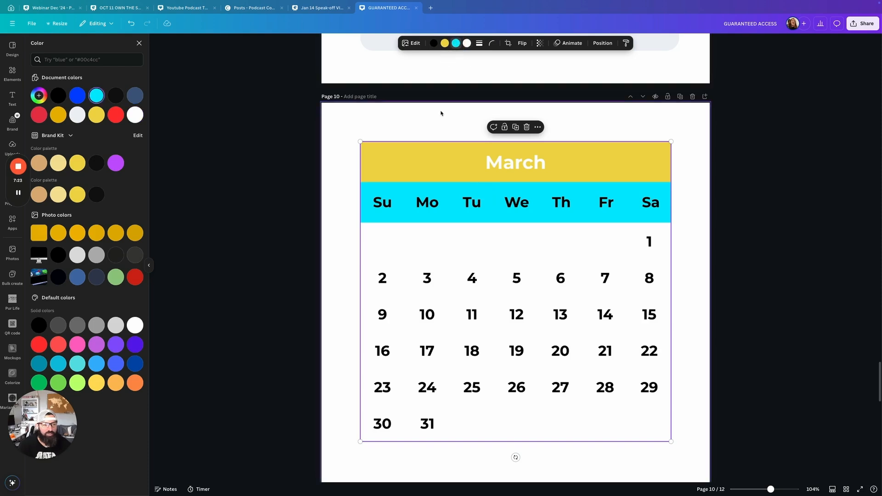
{"action": "left_click", "coordinate": [456, 43]}
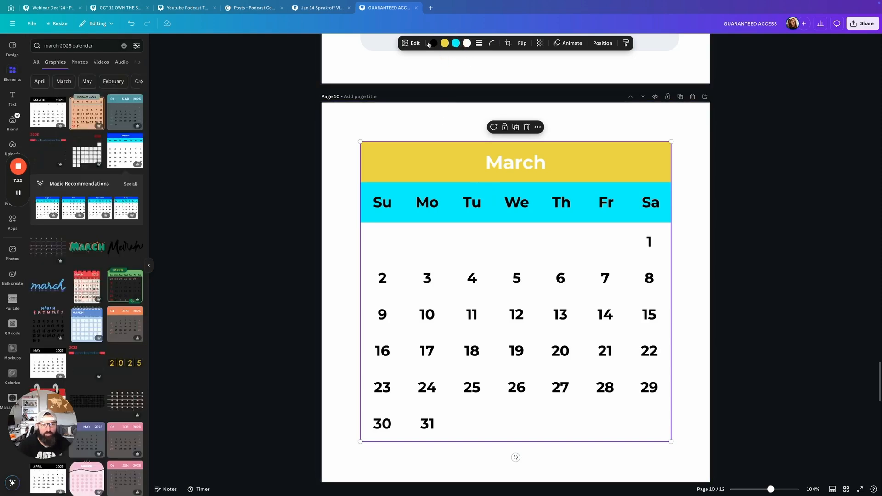
{"action": "left_click", "coordinate": [457, 43]}
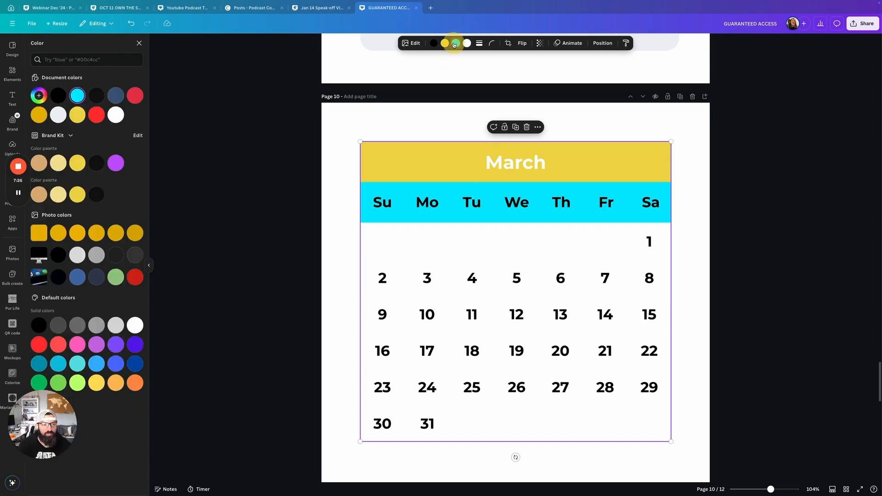
{"action": "left_click", "coordinate": [117, 117]}
{"action": "left_click", "coordinate": [352, 221]}
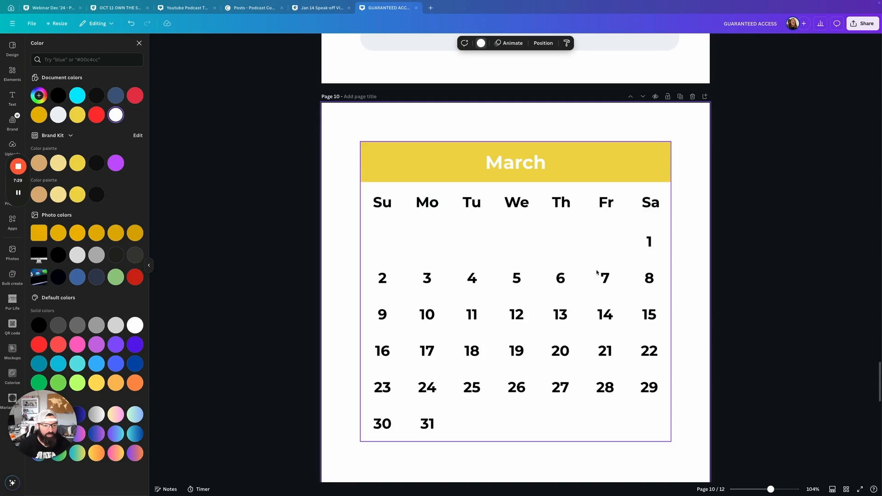
Duplicate the red circle from the December 2024 calendar on page 9 and place the copy around March 13 on page 10.
{"action": "scroll", "coordinate": [597, 273], "scroll_direction": "up", "scroll_amount": 5}
{"action": "left_click", "coordinate": [592, 137]}
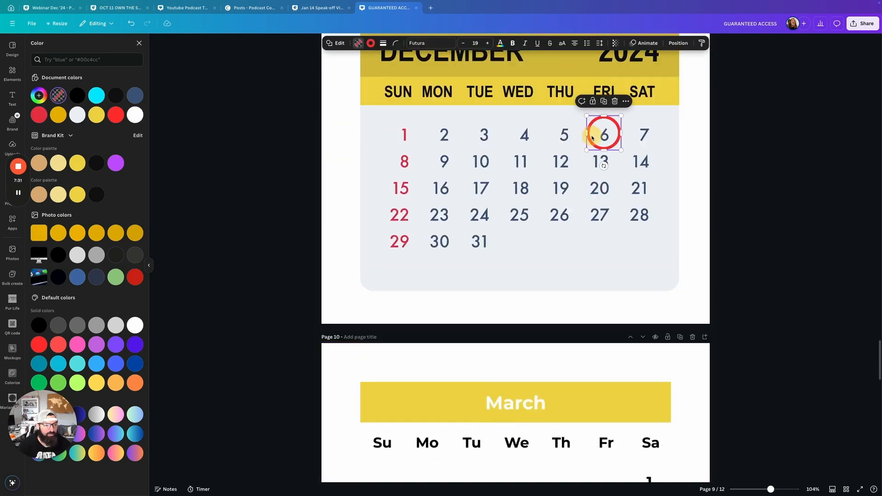
{"action": "key", "text": "super+d"}
{"action": "left_click_drag", "start_coordinate": [598, 146], "coordinate": [584, 384]}
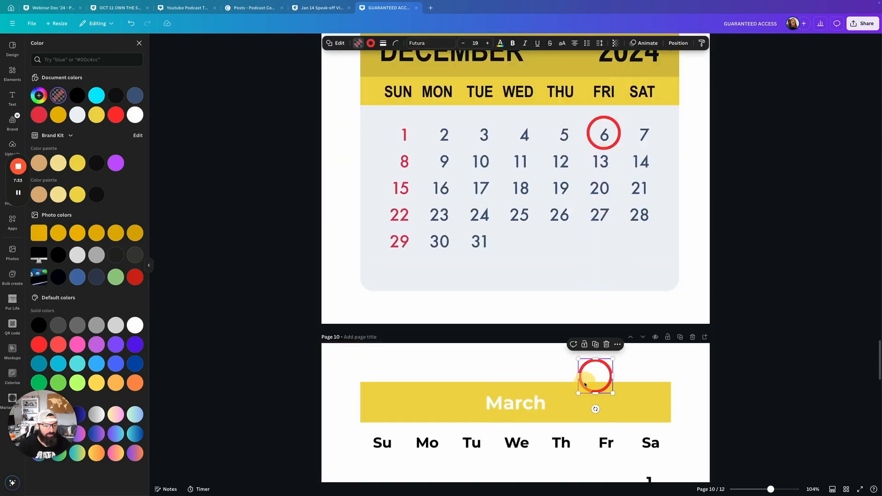
{"action": "scroll", "coordinate": [587, 368], "scroll_direction": "down", "scroll_amount": 5}
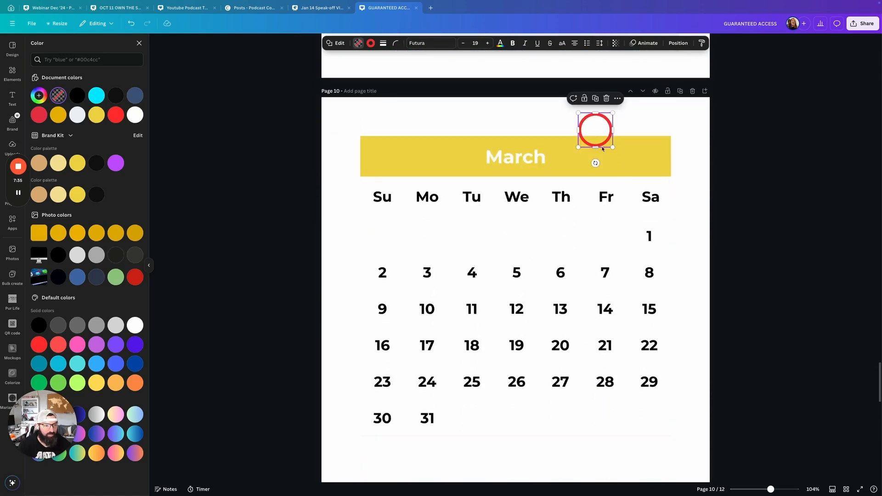
{"action": "left_click_drag", "start_coordinate": [597, 135], "coordinate": [561, 311]}
{"action": "left_click", "coordinate": [693, 301]}
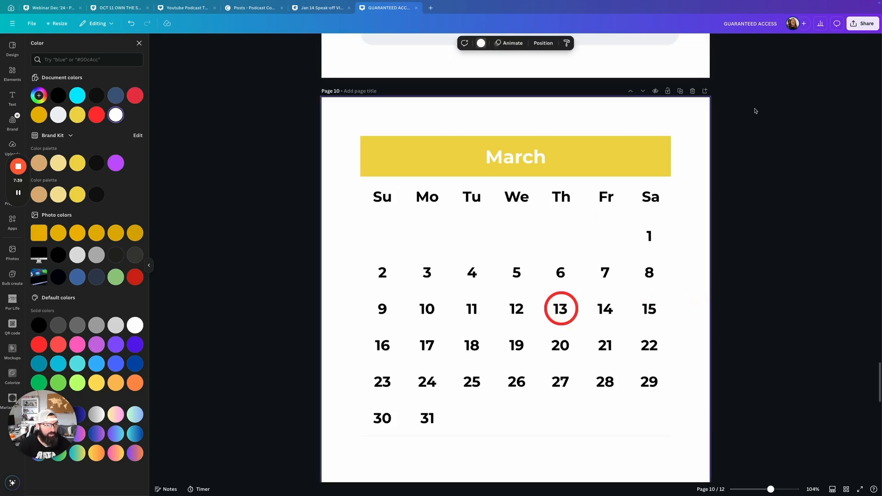
Download only the current page, page 10, as a PNG and save it in Downloads as "mar13 calendar".
{"action": "left_click", "coordinate": [875, 24]}
{"action": "left_click", "coordinate": [757, 160]}
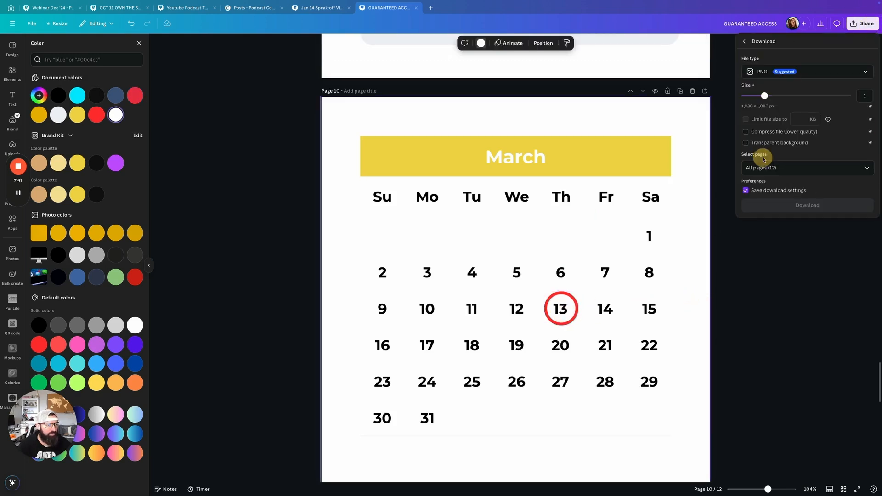
{"action": "left_click", "coordinate": [793, 165]}
{"action": "left_click", "coordinate": [797, 203]}
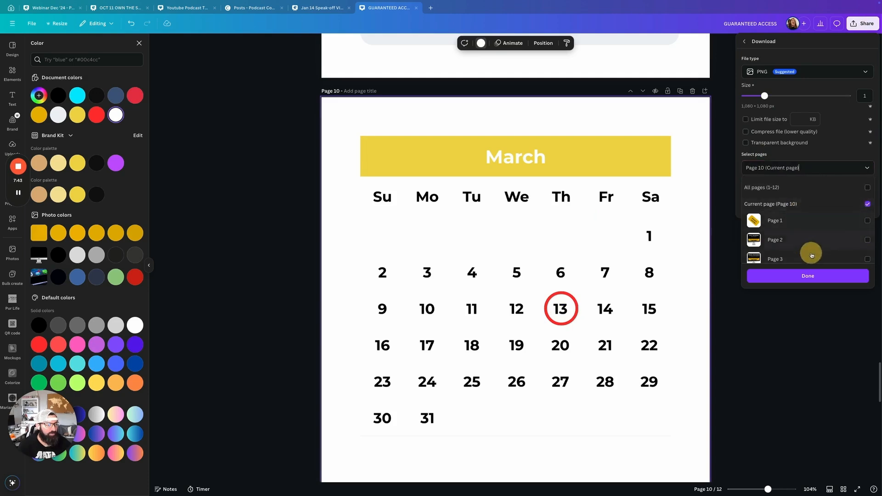
{"action": "left_click", "coordinate": [814, 276]}
{"action": "left_click", "coordinate": [807, 204]}
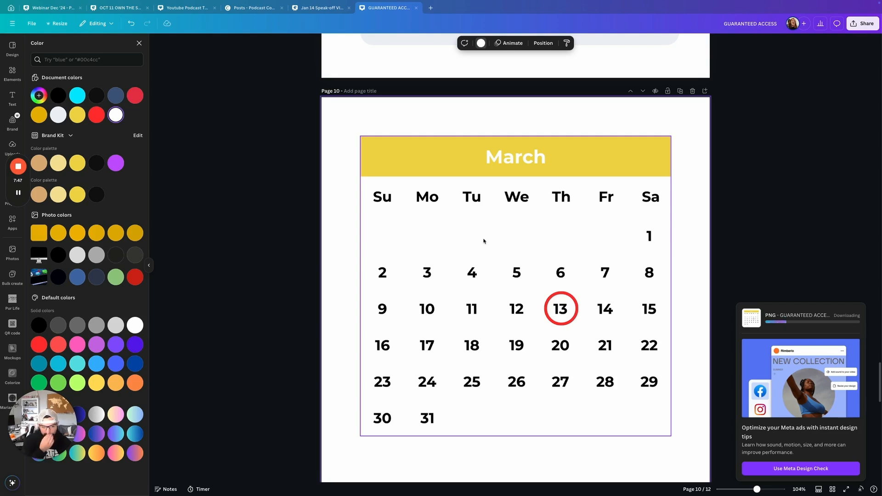
{"action": "type", "text": "mar"}
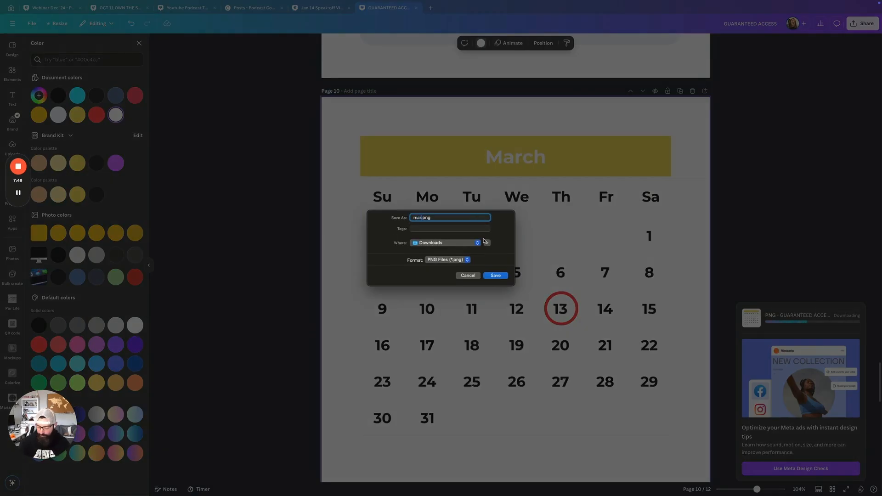
{"action": "type", "text": "13 calendar"}
{"action": "key", "text": "Return"}
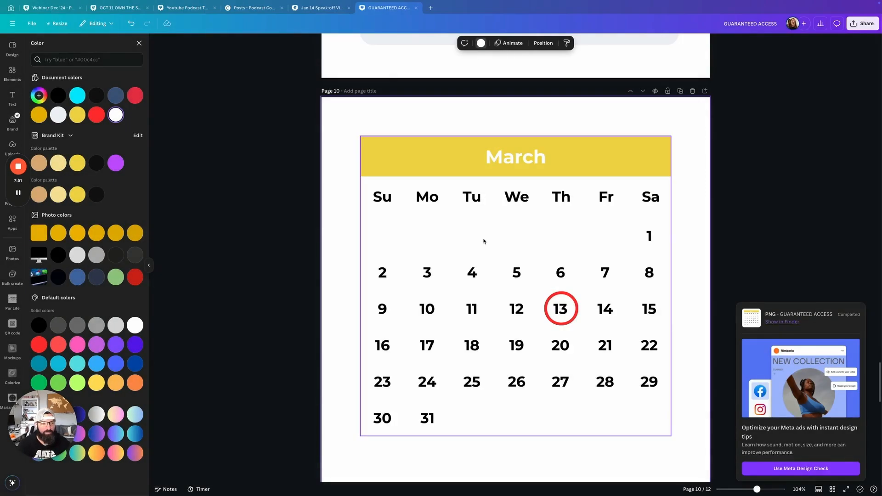
Switch back to the Order Confirmation page editor in Chrome and open Media Storage to replace the January 15 image.
{"action": "key", "text": "ctrl+Left"}
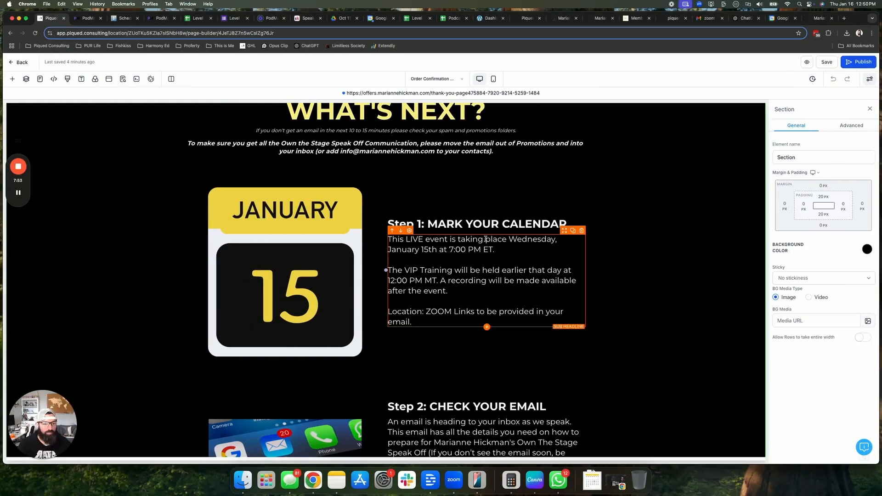
{"action": "left_click", "coordinate": [269, 256]}
{"action": "left_click", "coordinate": [862, 347]}
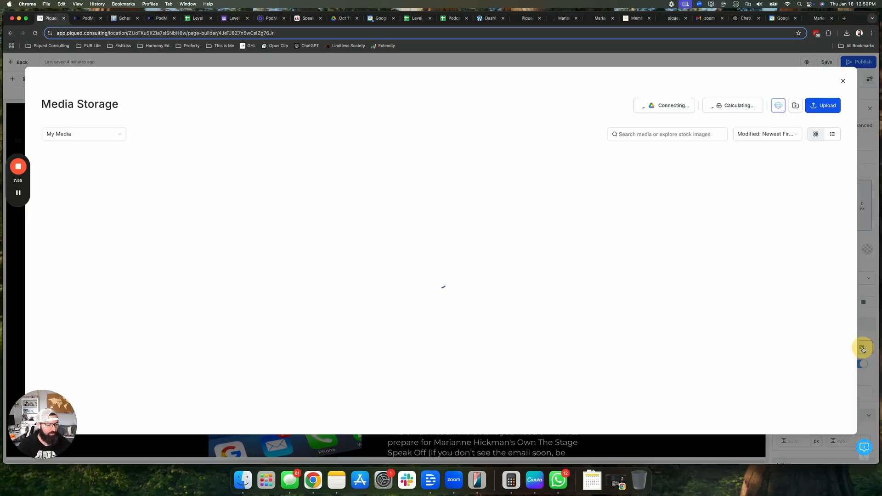
Create a media folder named "March 13 Speak Off" and open it.
{"action": "left_click", "coordinate": [796, 106]}
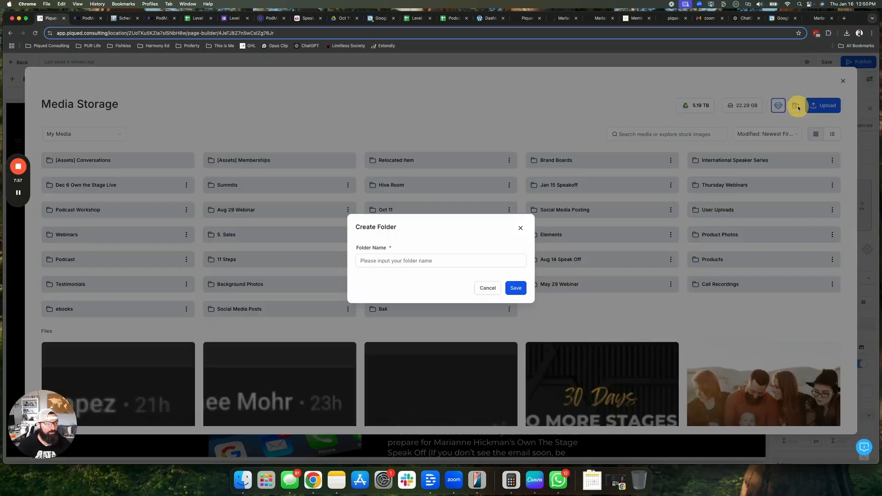
{"action": "left_click", "coordinate": [438, 262]}
{"action": "type", "text": "March 13 Speak Off"}
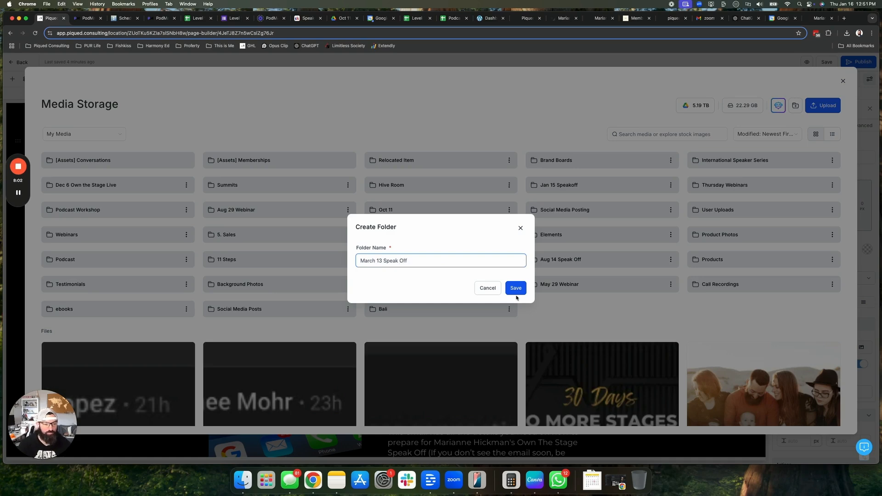
{"action": "left_click", "coordinate": [516, 291]}
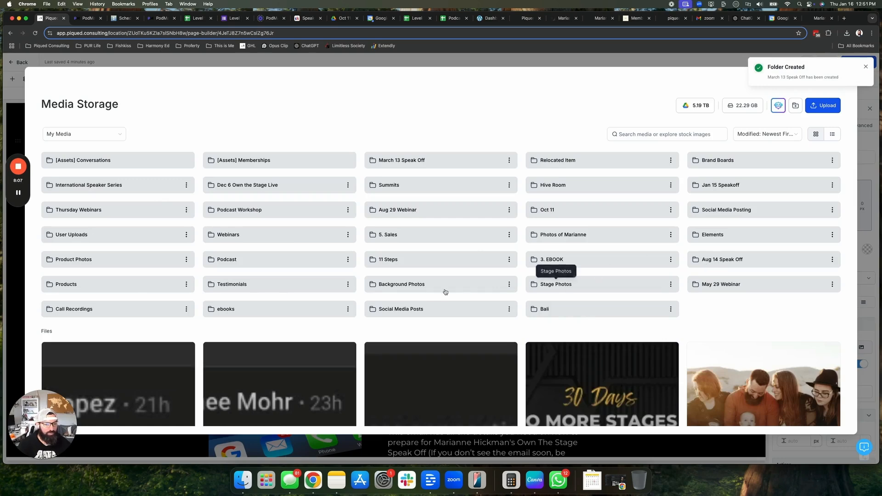
{"action": "left_click", "coordinate": [423, 161]}
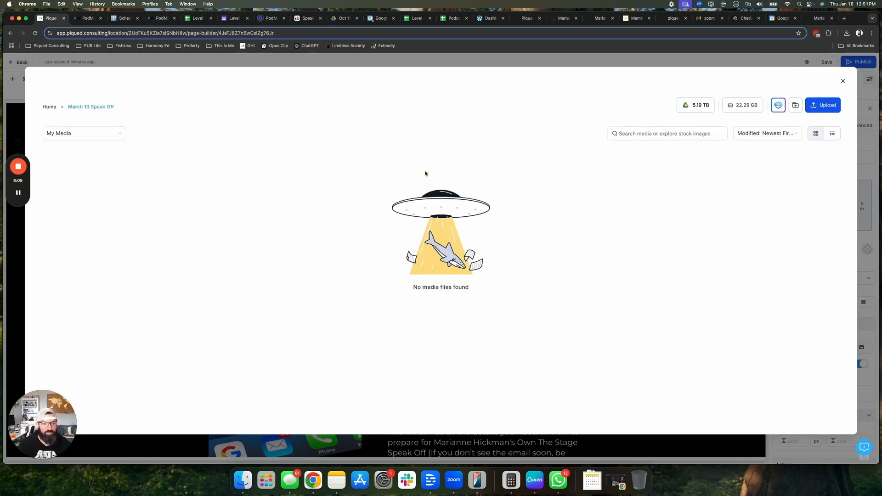
Upload "mar13 calendar.png" from Downloads into the folder and use it as the image beside Step 1.
{"action": "left_click", "coordinate": [828, 101]}
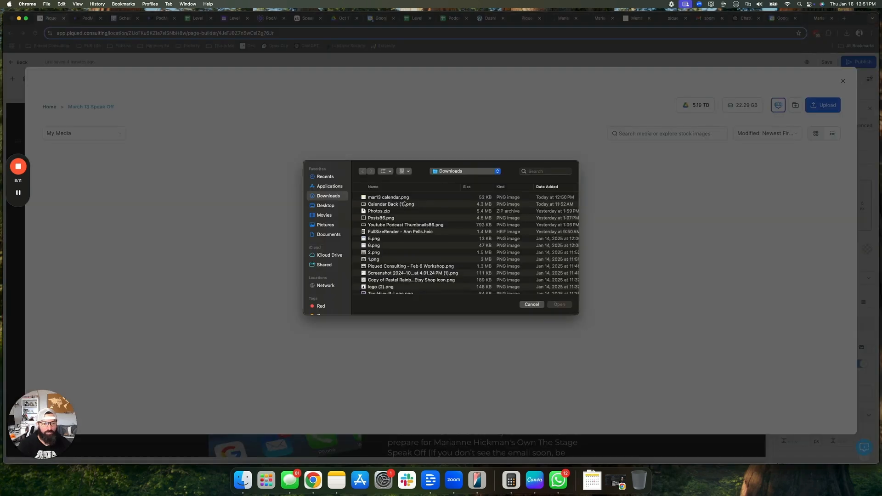
{"action": "double_click", "coordinate": [391, 198]}
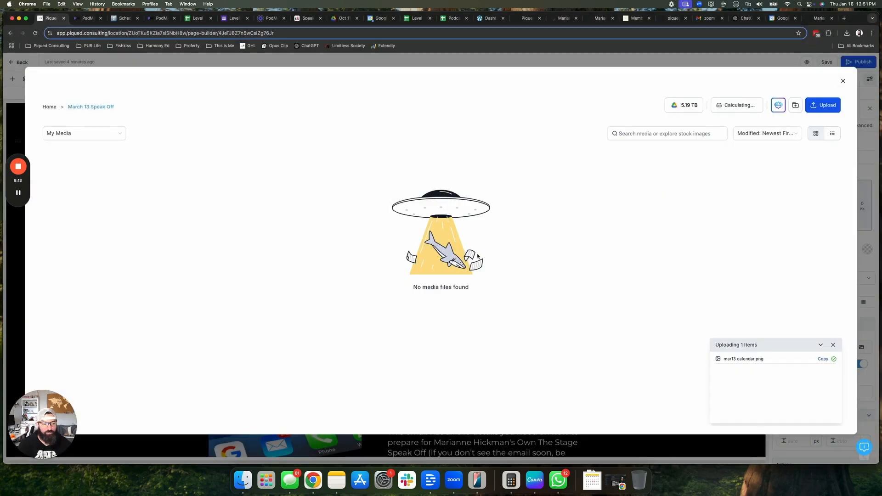
{"action": "left_click", "coordinate": [145, 261]}
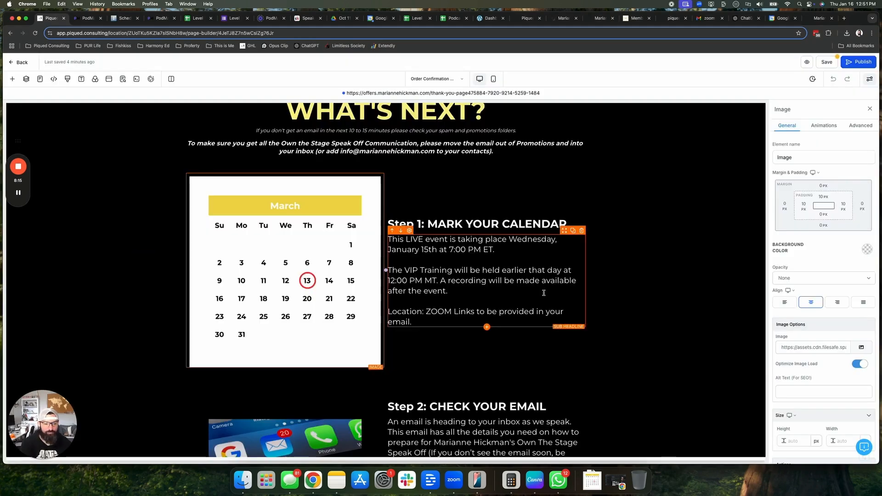
{"action": "left_click", "coordinate": [559, 283]}
{"action": "left_click", "coordinate": [626, 320]}
{"action": "left_click", "coordinate": [305, 273]}
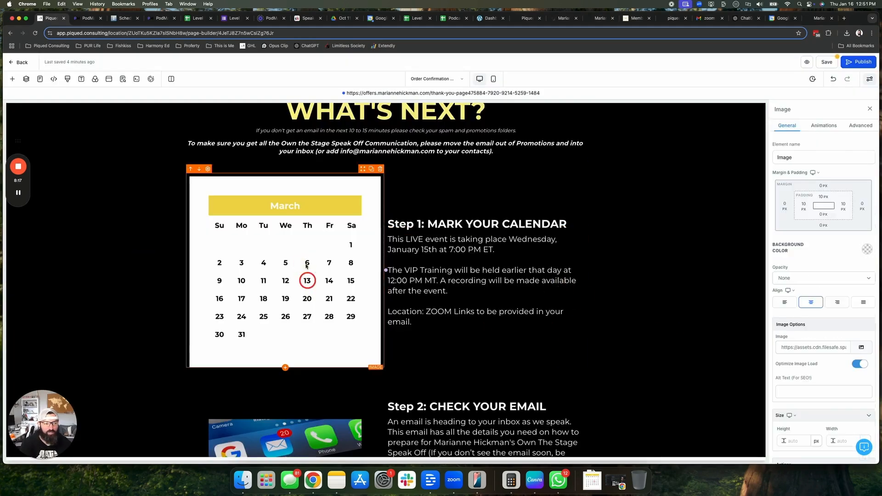
Switch to Canva and download page 10 again as a PNG with a transparent background, saved in Downloads as "march calendar".
{"action": "key", "text": "ctrl+Right"}
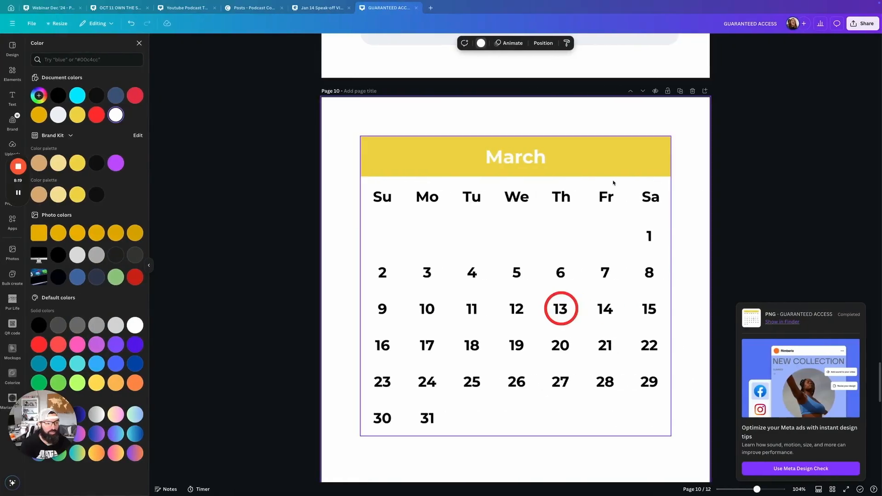
{"action": "left_click", "coordinate": [853, 30]}
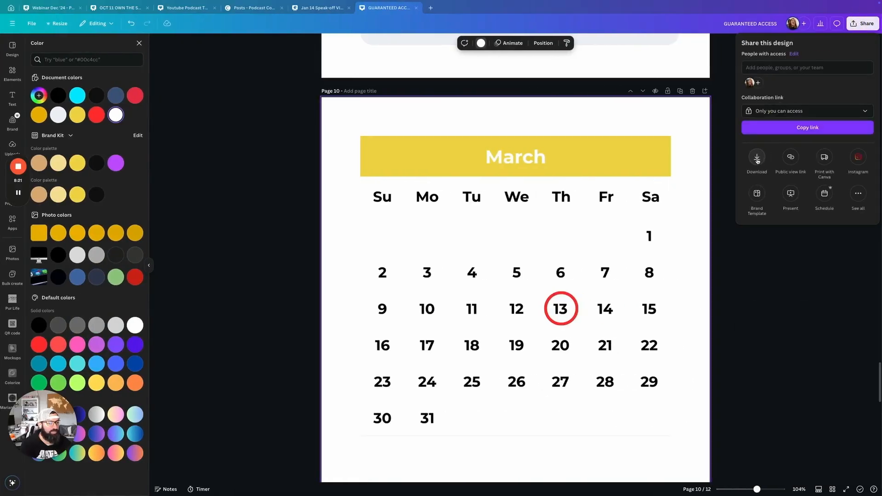
{"action": "left_click", "coordinate": [756, 163]}
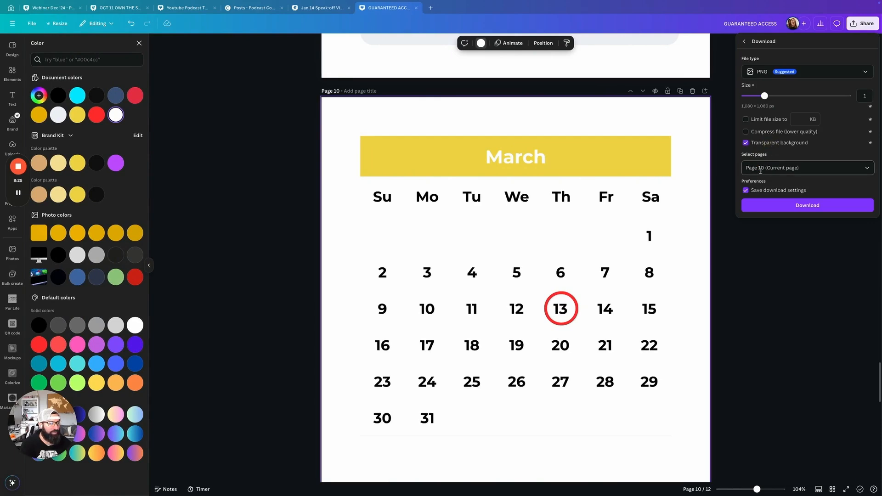
{"action": "left_click", "coordinate": [800, 208]}
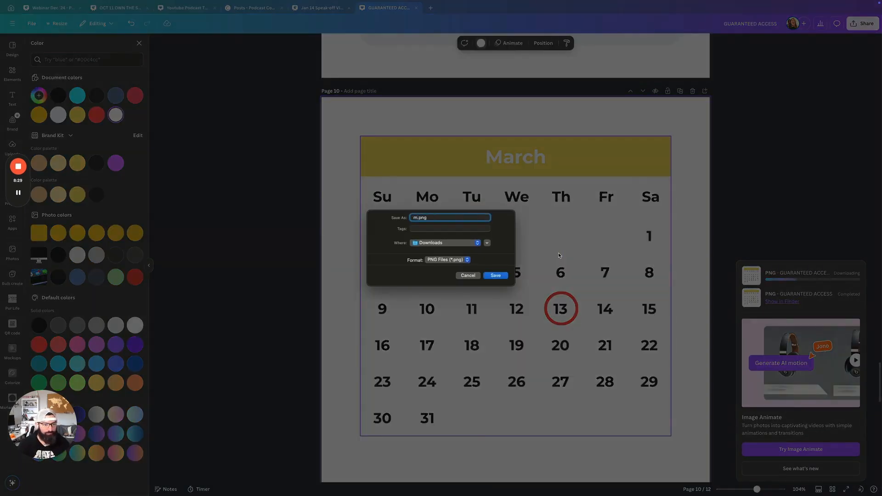
{"action": "type", "text": "ndar"}
{"action": "key", "text": "Return"}
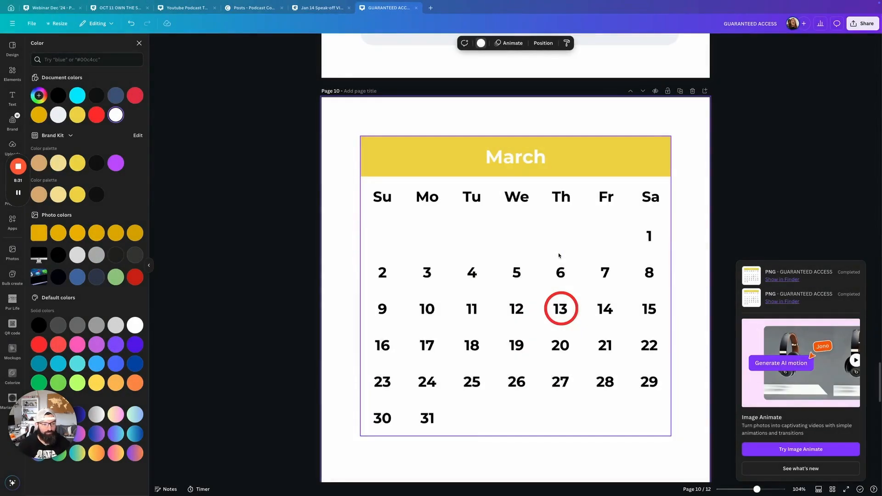
Back in Chrome, upload "march calendar.png" to the March 13 Speak Off folder and replace the Step 1 calendar image with it.
{"action": "key", "text": "ctrl+Left"}
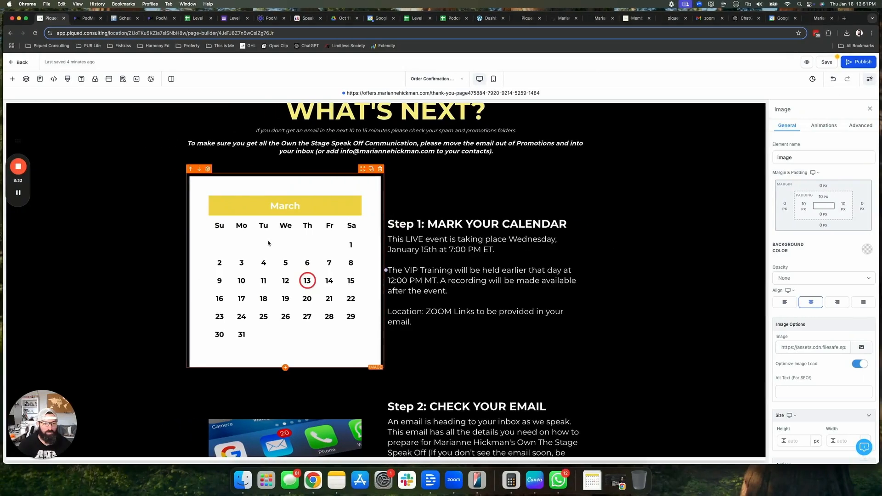
{"action": "left_click", "coordinate": [860, 347]}
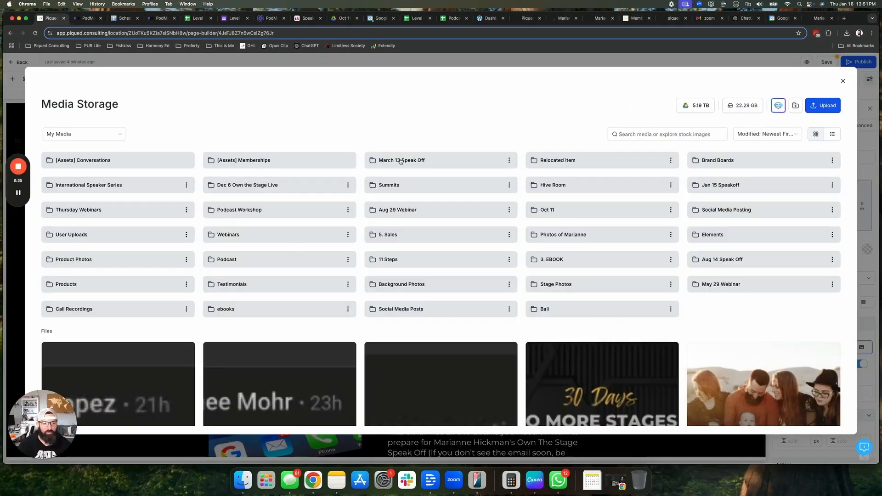
{"action": "left_click", "coordinate": [400, 155]}
{"action": "left_click", "coordinate": [811, 109]}
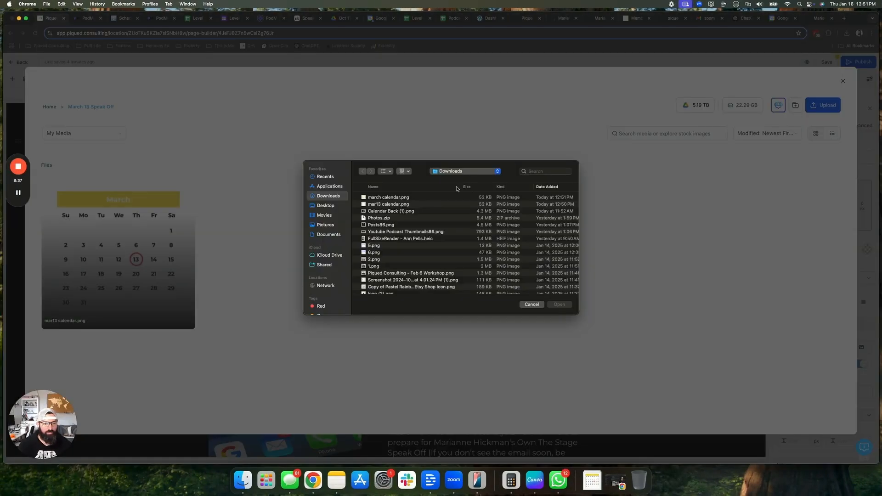
{"action": "double_click", "coordinate": [400, 198]}
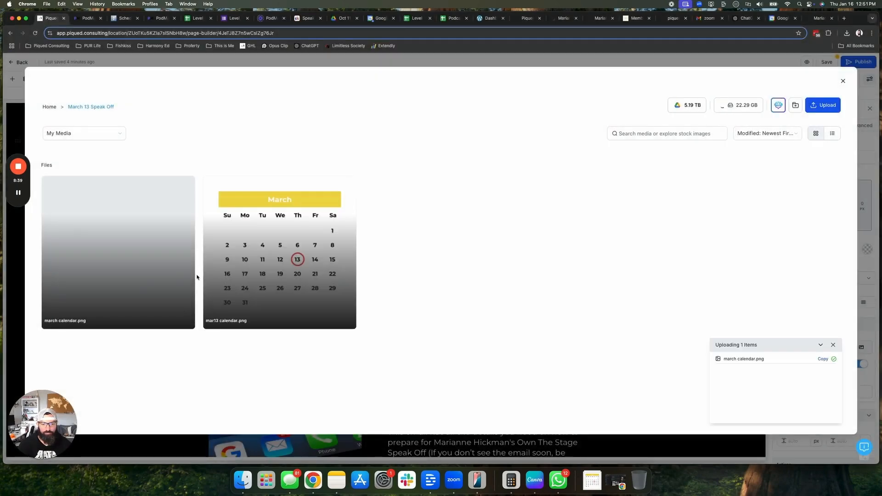
{"action": "left_click", "coordinate": [150, 257]}
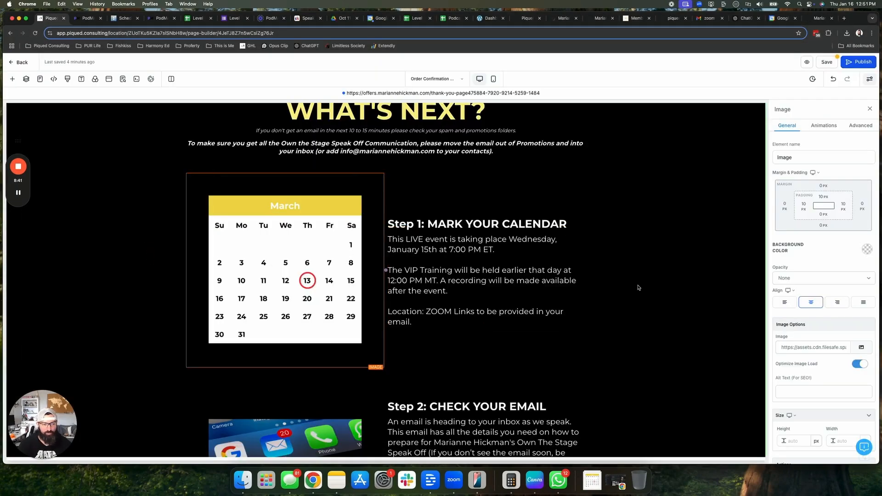
{"action": "left_click", "coordinate": [642, 315]}
Change the LIVE event date in the Step 1 text to "Thursday, March 13th".
{"action": "left_click", "coordinate": [422, 241]}
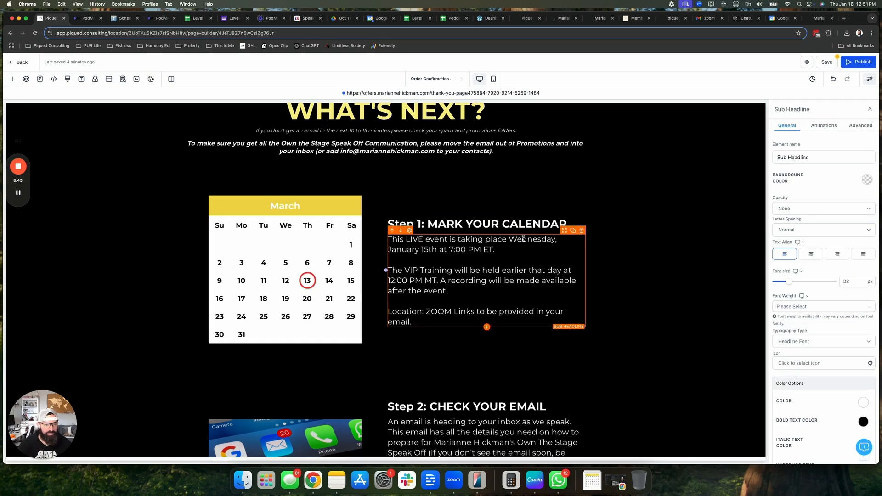
{"action": "left_click_drag", "start_coordinate": [510, 239], "coordinate": [557, 240]}
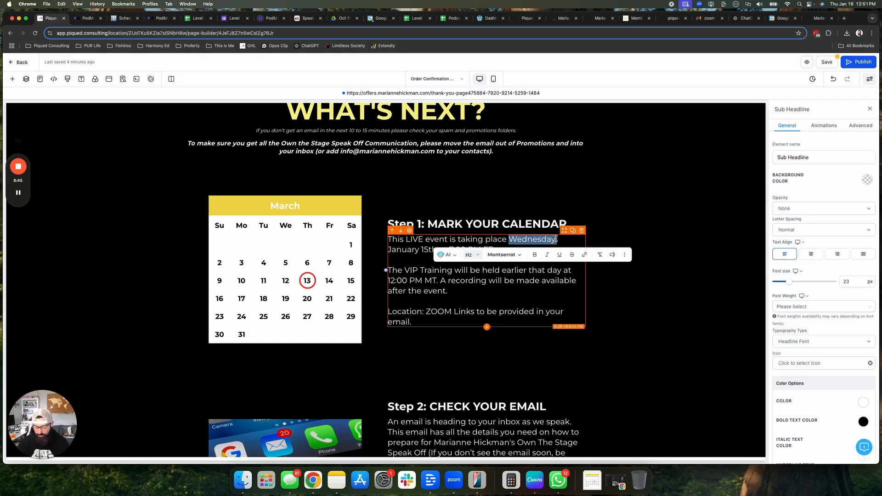
{"action": "type", "text": "Thursday,"}
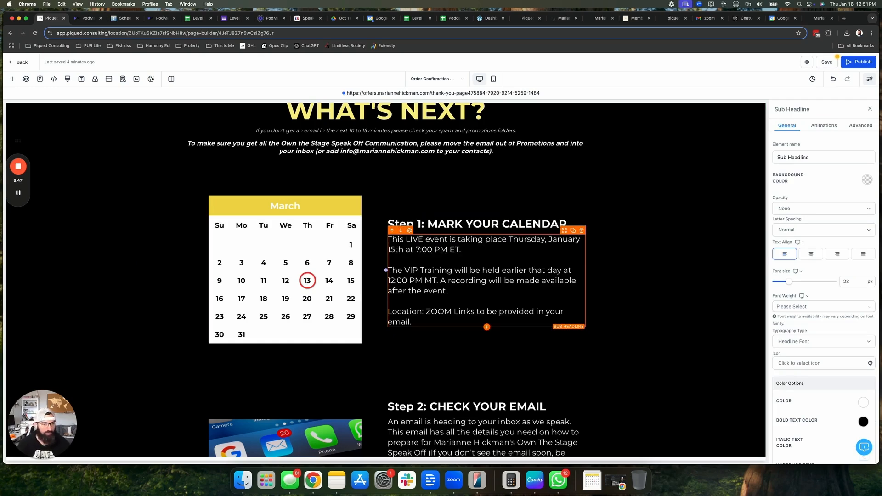
{"action": "double_click", "coordinate": [565, 239]}
{"action": "type", "text": "M<arch"}
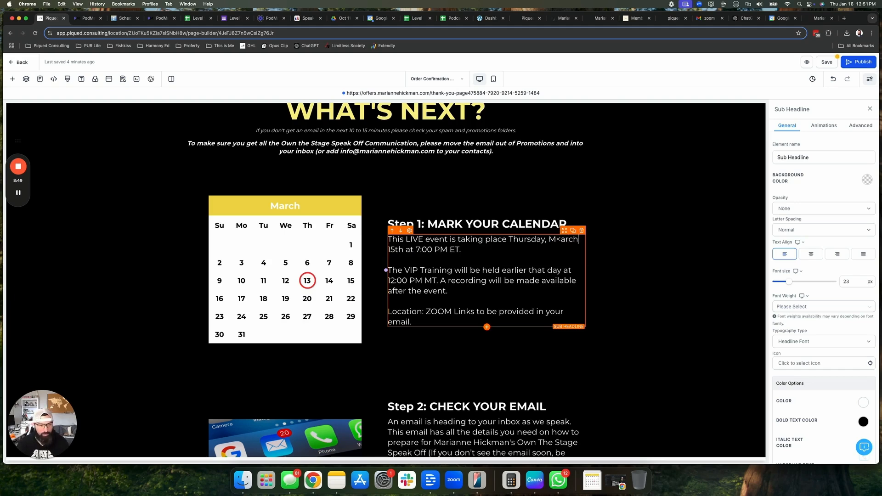
{"action": "key", "text": "BackSpace"}
{"action": "key", "text": "BackSpace"}
{"action": "key", "text": "BackSpace"}
{"action": "key", "text": "BackSpace"}
{"action": "key", "text": "BackSpace"}
{"action": "type", "text": "ard"}
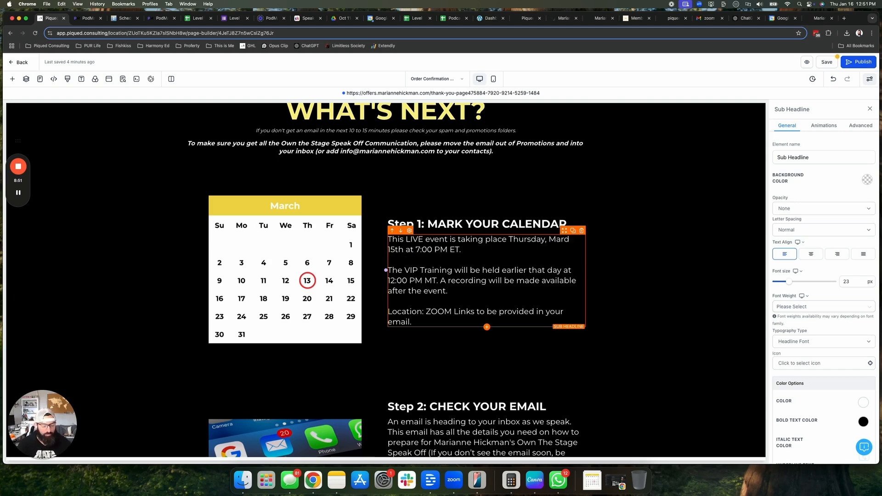
{"action": "key", "text": "BackSpace"}
{"action": "type", "text": "c"}
{"action": "key", "text": "BackSpace"}
{"action": "type", "text": "3"}
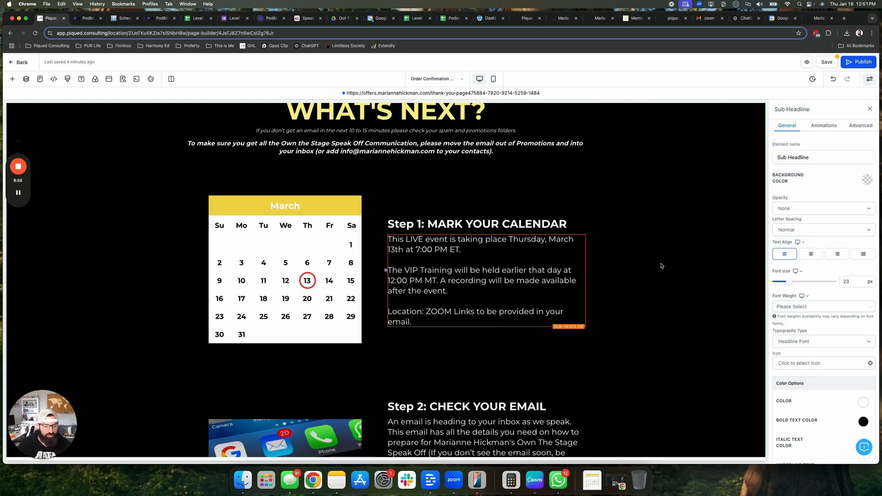
{"action": "left_click", "coordinate": [615, 305]}
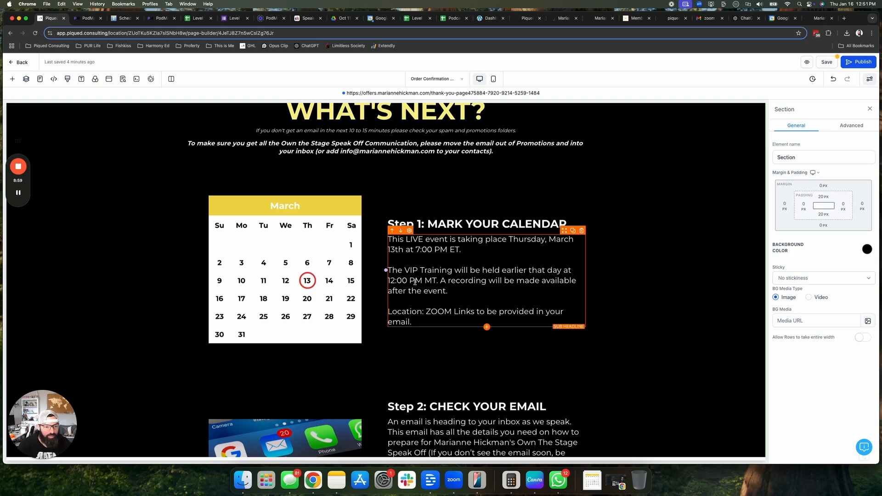
Set the VIP Training time in the Step 1 text to "5:00 PM ET".
{"action": "double_click", "coordinate": [395, 282]}
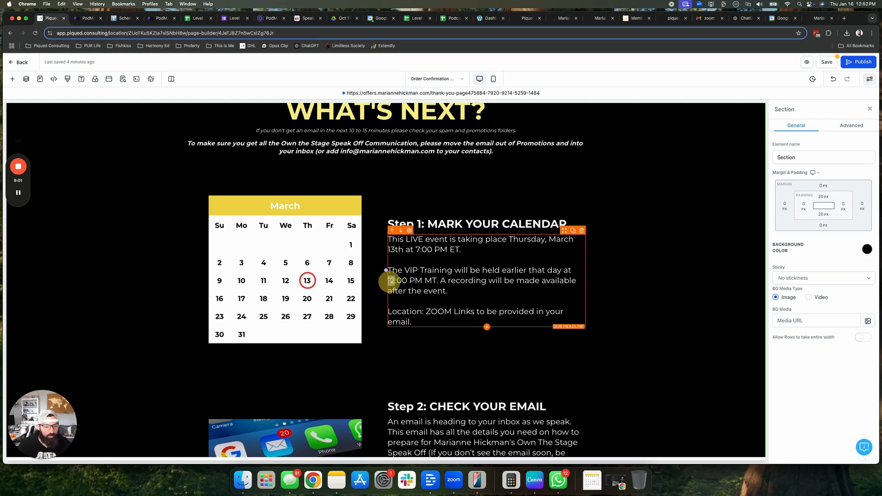
{"action": "type", "text": "3"}
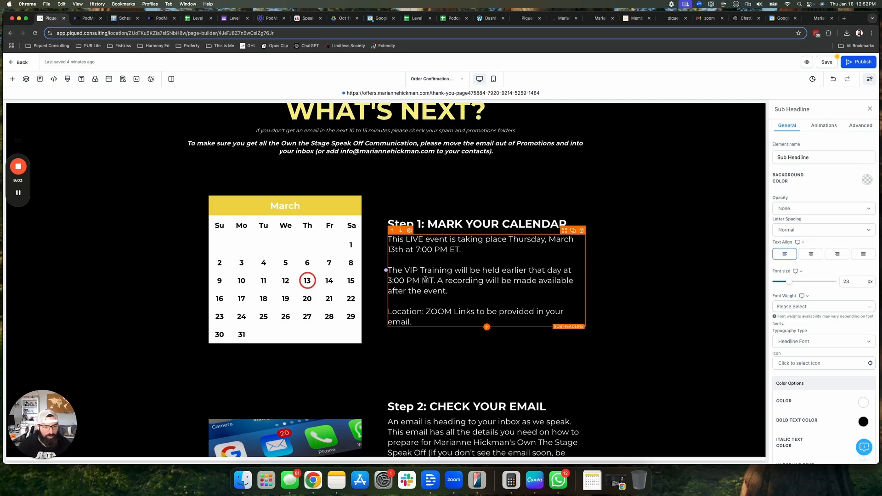
{"action": "key", "text": "BackSpace"}
{"action": "type", "text": "5"}
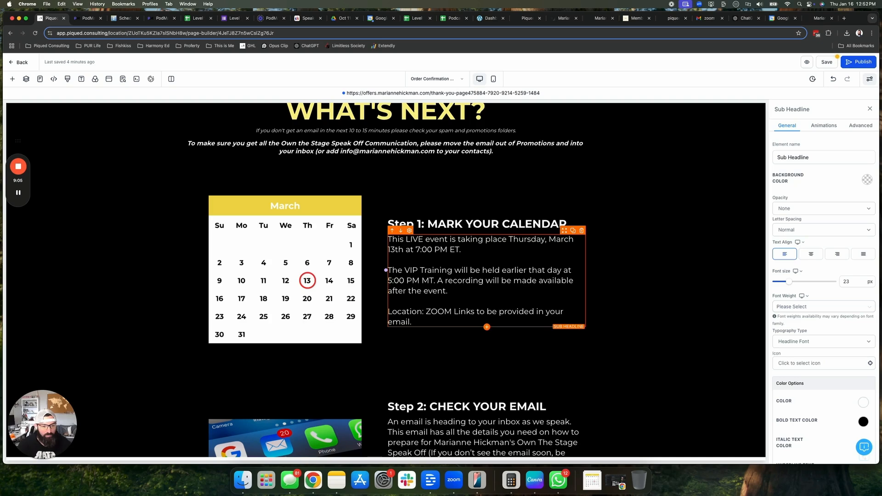
{"action": "left_click", "coordinate": [427, 281]}
{"action": "key", "text": "BackSpace"}
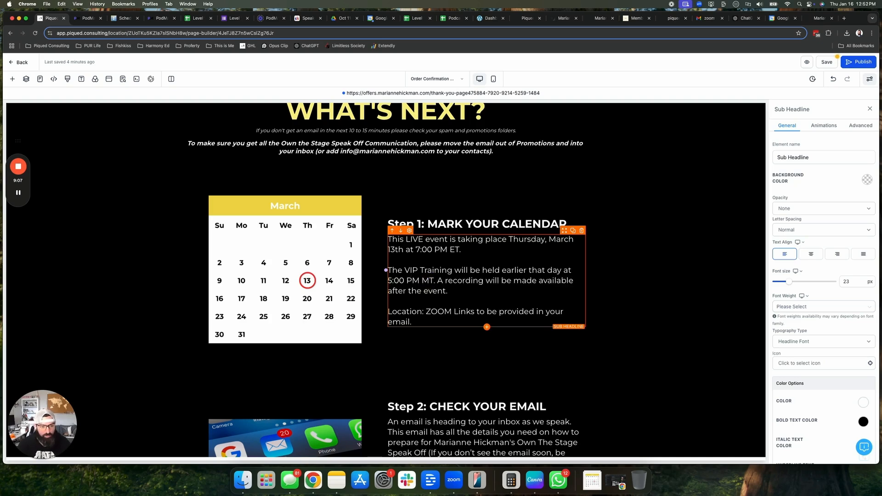
{"action": "type", "text": "E"}
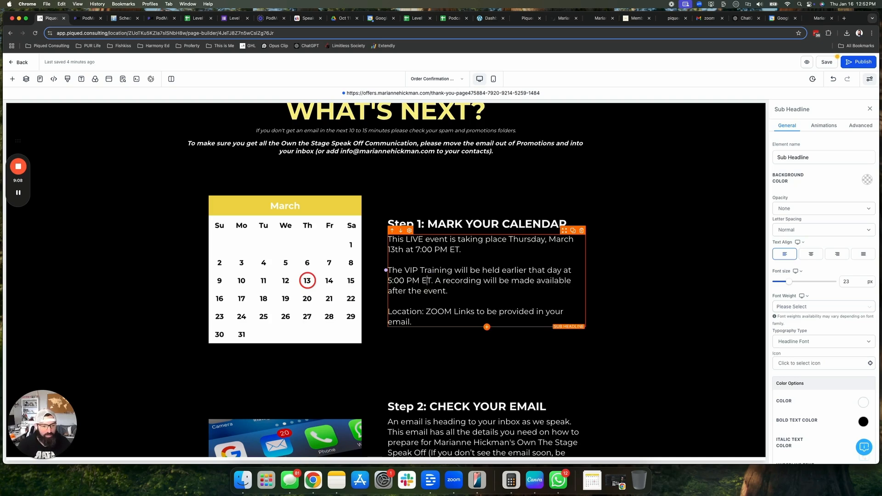
Extend the VIP Training sentence in the Step 1 text with ", as well as on March 12th on" after "5:00 PM ET".
{"action": "left_click", "coordinate": [436, 281]}
{"action": "key", "text": "BackSpace"}
{"action": "key", "text": "BackSpace"}
{"action": "type", "text": ", as"}
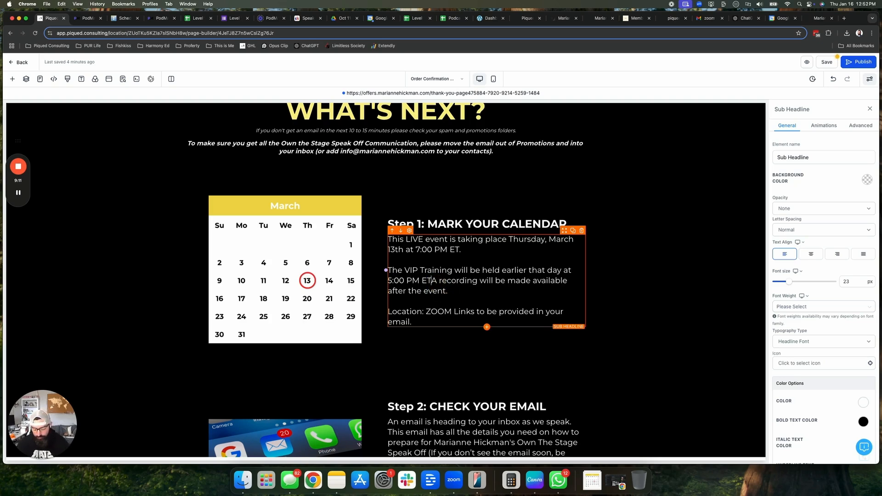
{"action": "type", "text": " well as on "}
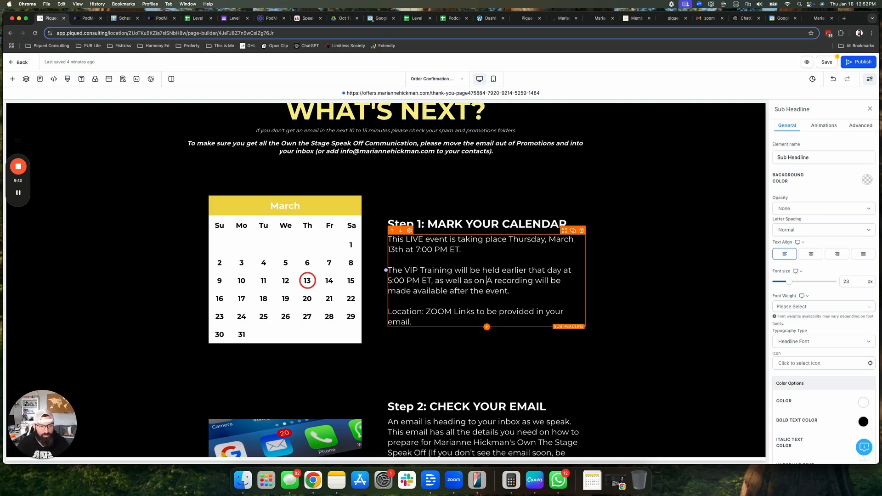
{"action": "type", "text": "March 12th"}
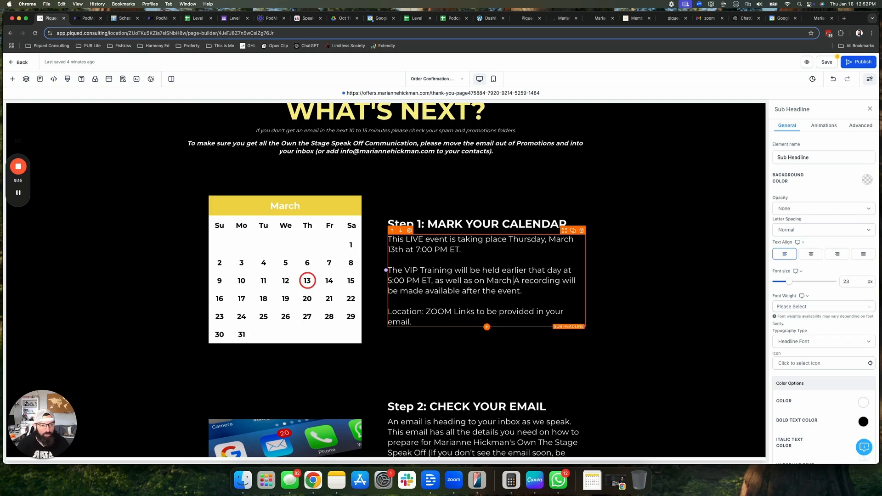
{"action": "type", "text": " on"}
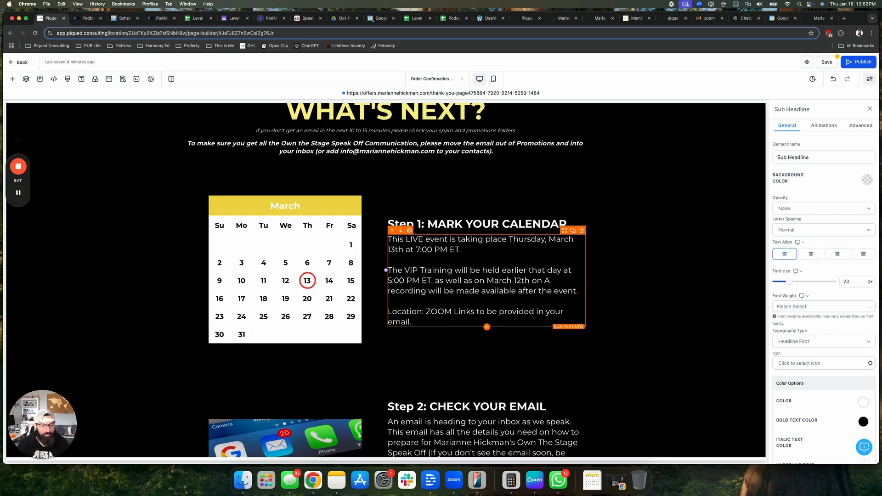
Insert "Session 1" after "The VIP Training" in the Step 1 text.
{"action": "left_click", "coordinate": [455, 270]}
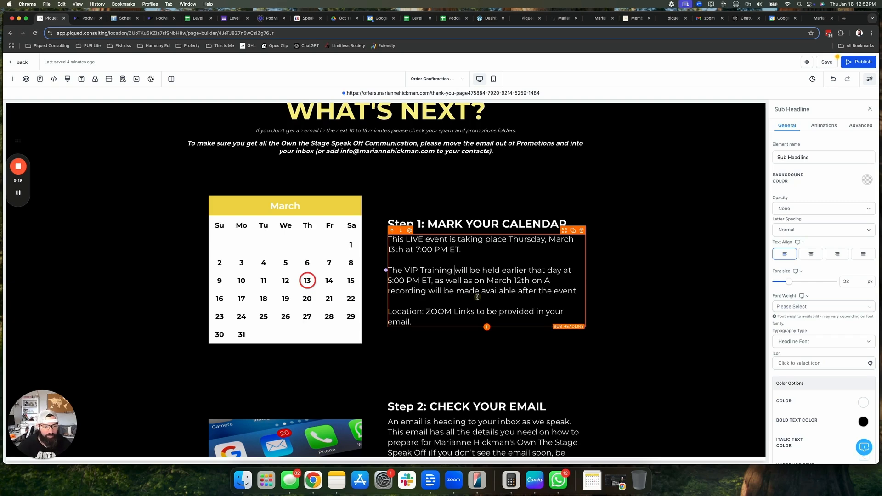
{"action": "type", "text": "Session one"}
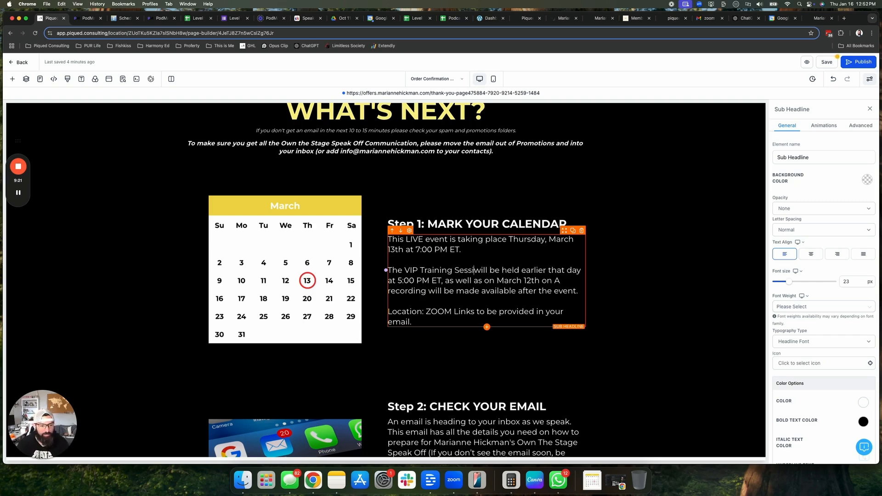
{"action": "key", "text": "BackSpace"}
{"action": "key", "text": "BackSpace"}
{"action": "key", "text": "BackSpace"}
{"action": "key", "text": "BackSpace"}
{"action": "type", "text": "1"}
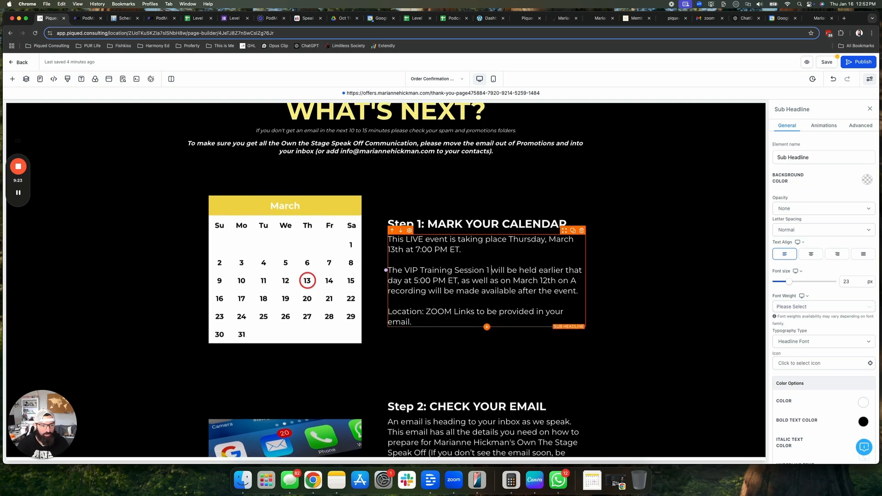
Insert "on March 12th at 5pm ET, and Session 2 will be held" before "earlier that day" in the VIP Training sentence.
{"action": "left_click", "coordinate": [539, 270]}
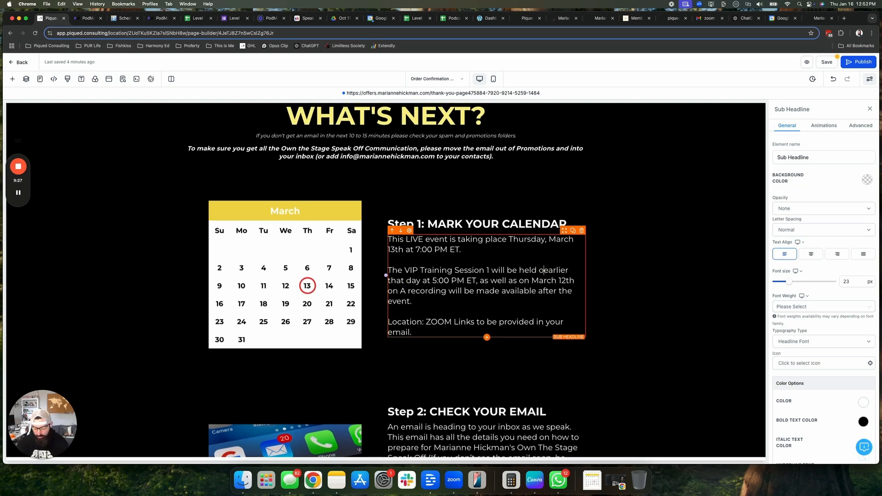
{"action": "type", "text": "on March "}
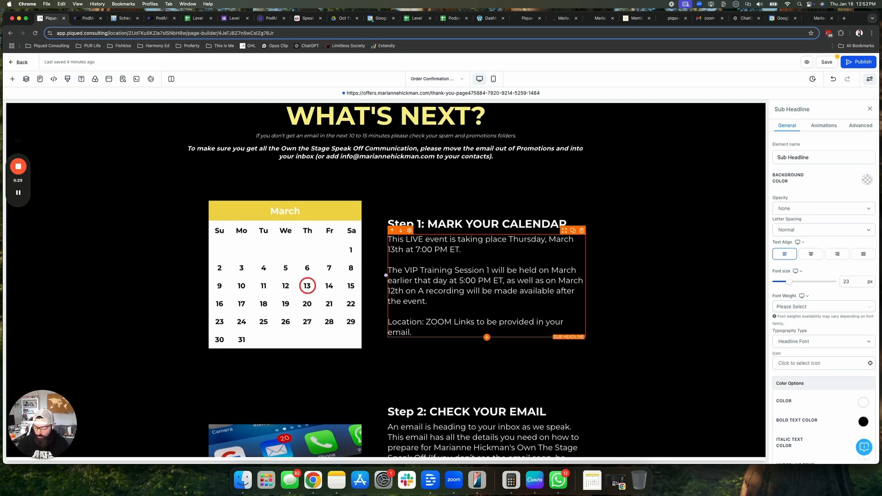
{"action": "type", "text": "12th at 5"}
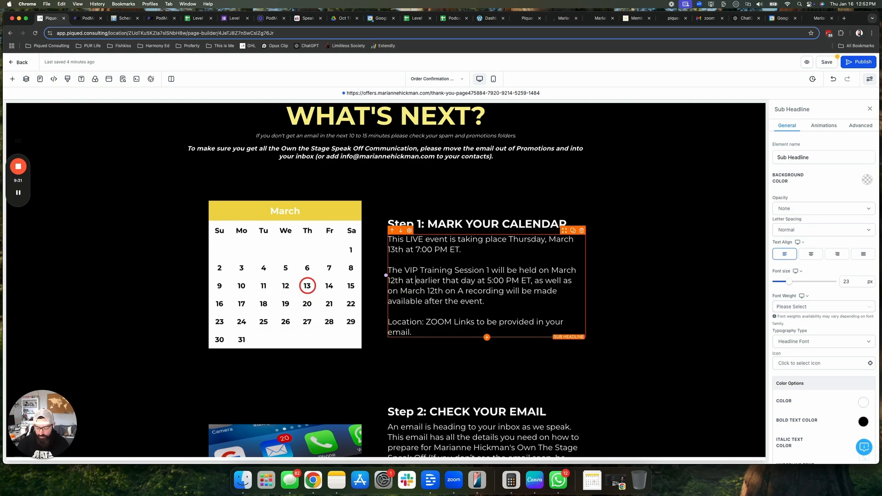
{"action": "type", "text": "pm E"}
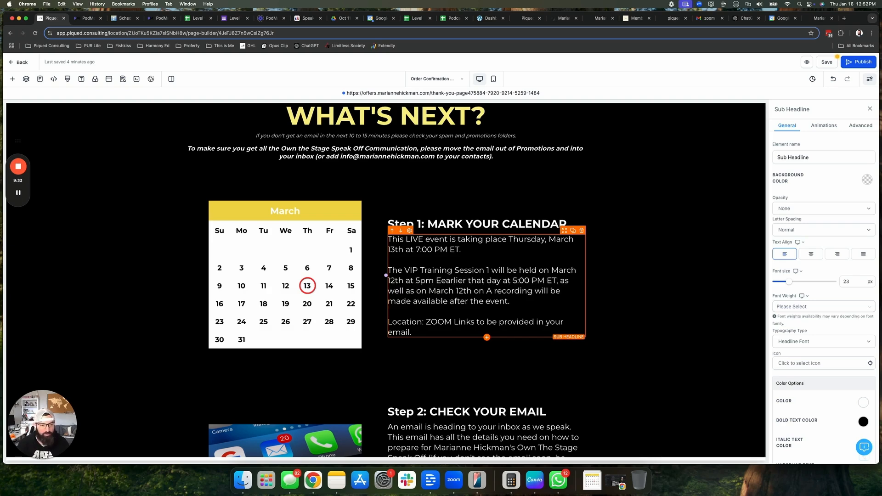
{"action": "type", "text": "T, and Se"}
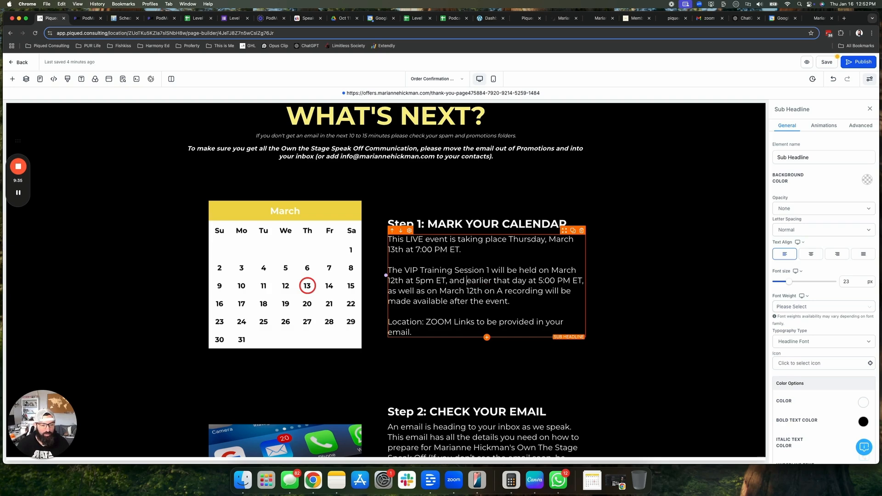
{"action": "type", "text": "ssion 2 will be "}
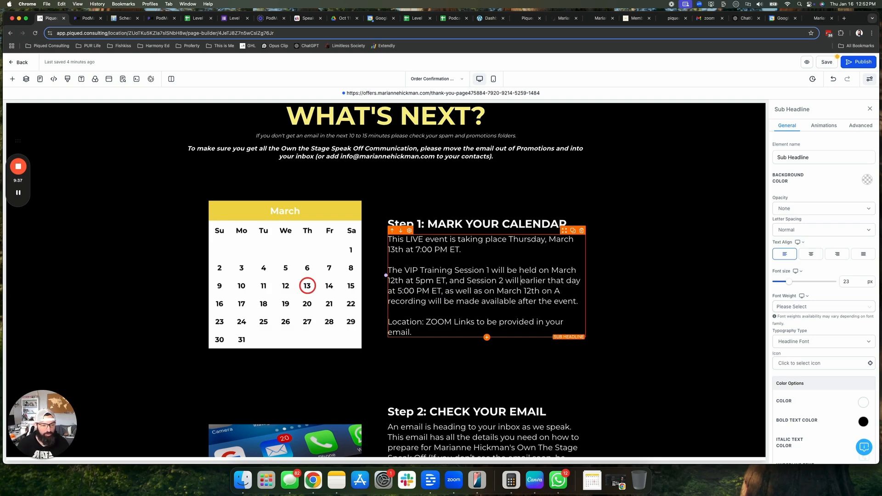
{"action": "type", "text": "held"}
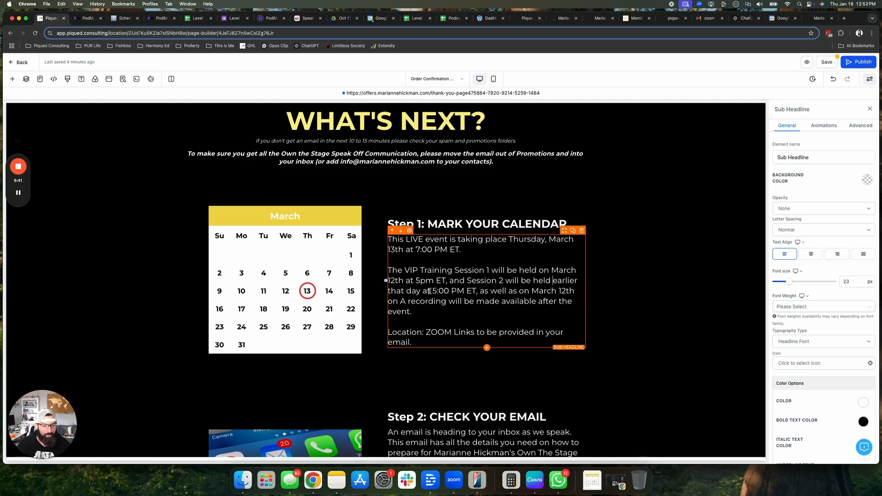
Replace "earlier that day" in the VIP Training sentence with "March 13th".
{"action": "left_click_drag", "start_coordinate": [422, 291], "coordinate": [553, 280]}
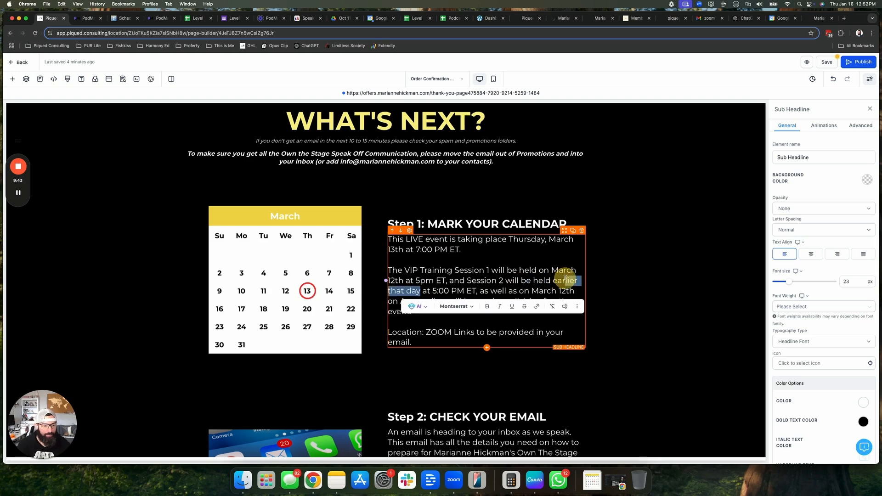
{"action": "type", "text": "March"}
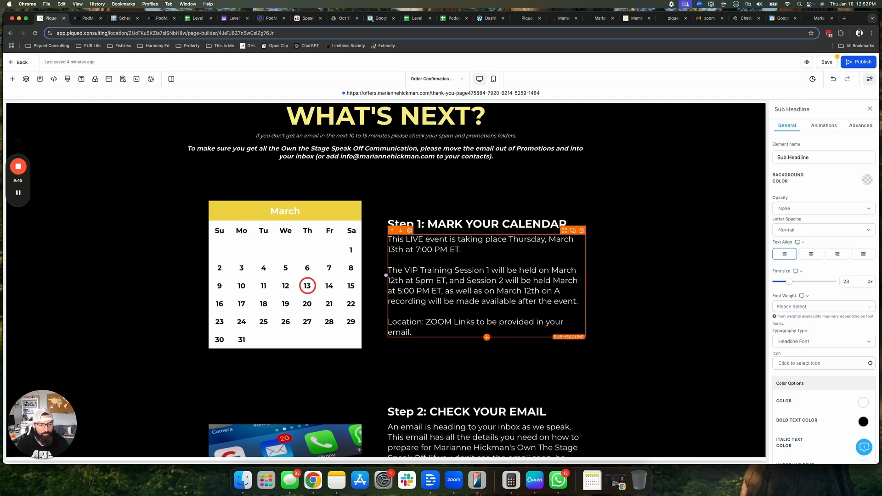
{"action": "type", "text": " 13th"}
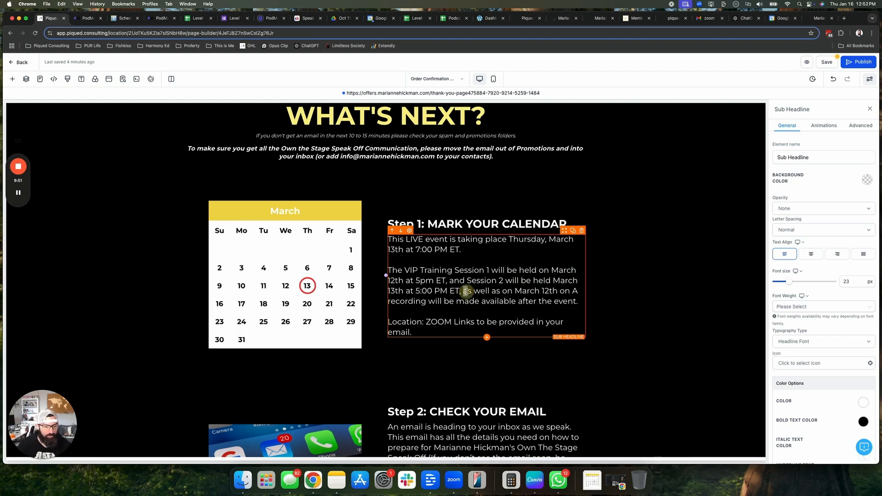
Delete ", as well as on March 12th on" after "5:00 PM ET" and end the sentence with a period.
{"action": "left_click_drag", "start_coordinate": [459, 290], "coordinate": [571, 290]}
{"action": "key", "text": "BackSpace"}
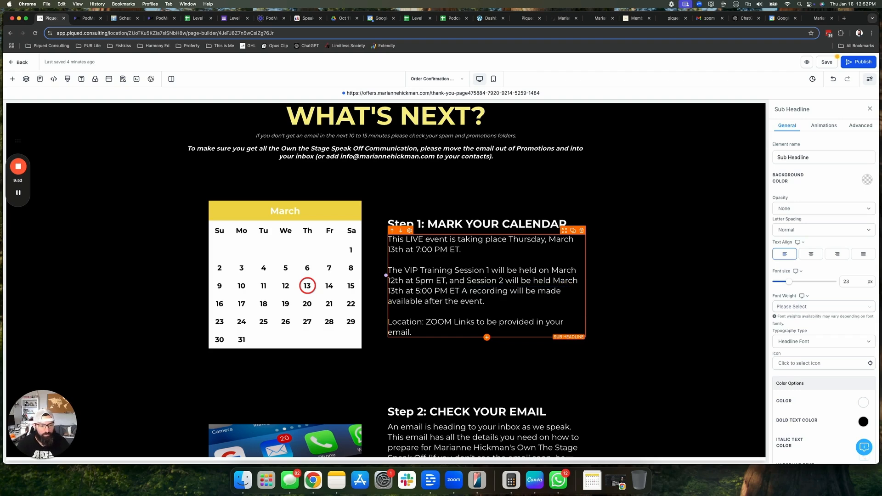
{"action": "type", "text": "."}
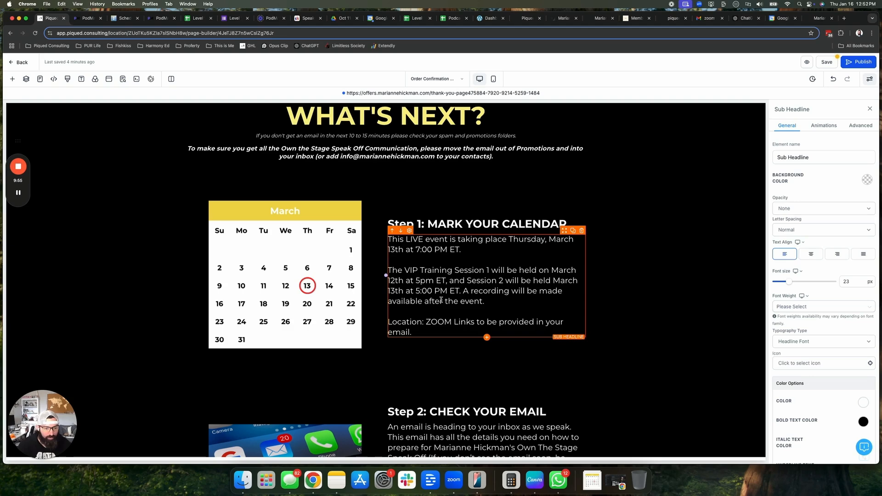
{"action": "left_click", "coordinate": [657, 377]}
Check the rest of the Order Confirmation page and publish it.
{"action": "scroll", "coordinate": [661, 385], "scroll_direction": "down", "scroll_amount": 1}
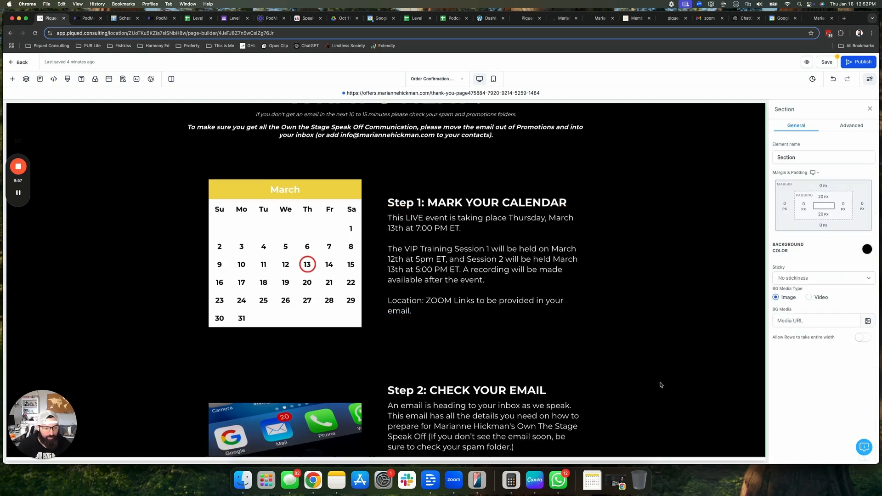
{"action": "scroll", "coordinate": [661, 384], "scroll_direction": "down", "scroll_amount": 5}
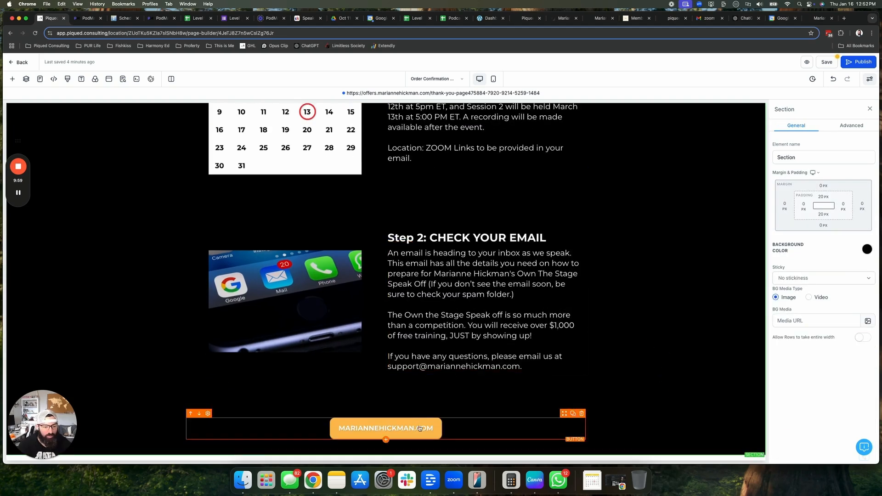
{"action": "scroll", "coordinate": [644, 339], "scroll_direction": "up", "scroll_amount": 9}
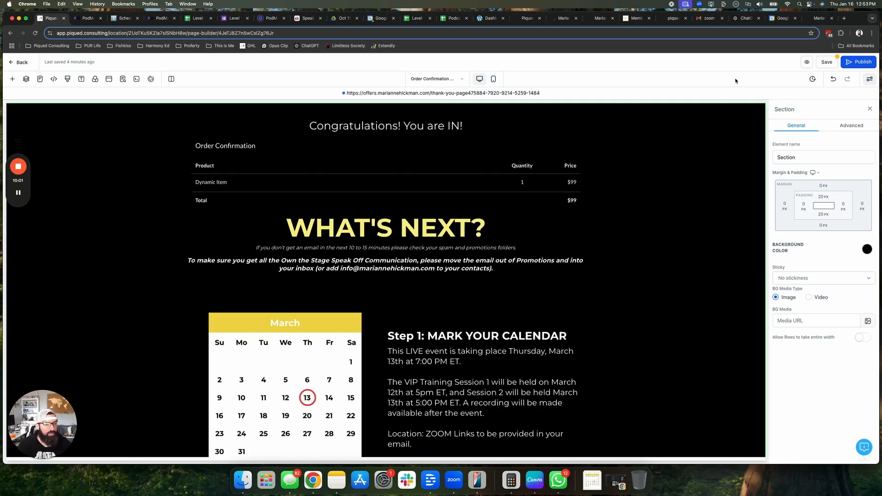
{"action": "left_click", "coordinate": [859, 61]}
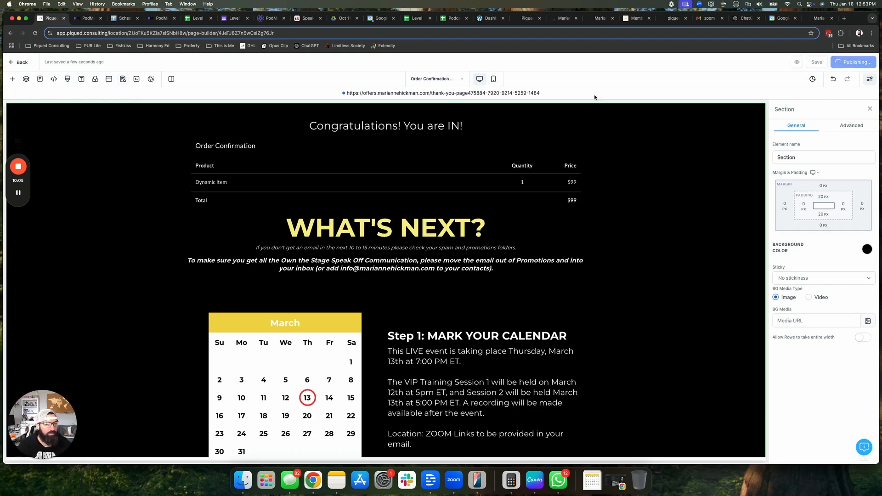
Return to the funnel steps and open the Thank You step's page for editing.
{"action": "left_click", "coordinate": [19, 62]}
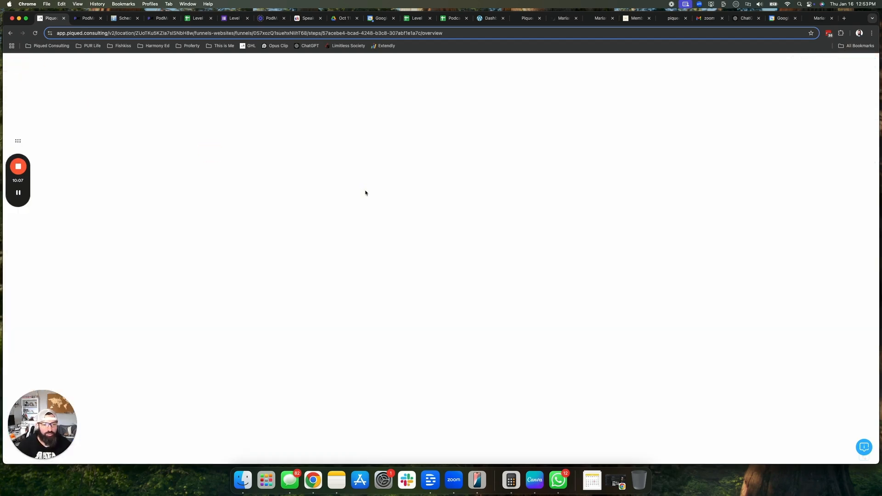
{"action": "left_click", "coordinate": [292, 220]}
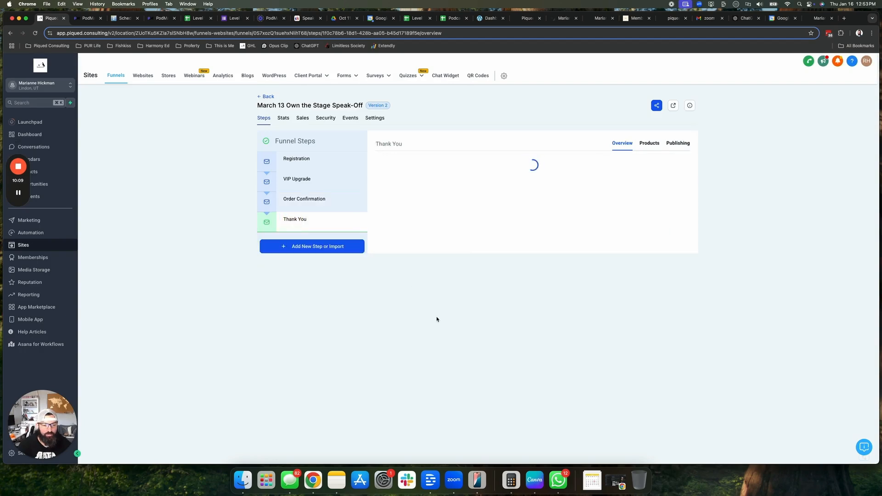
{"action": "left_click", "coordinate": [389, 283]}
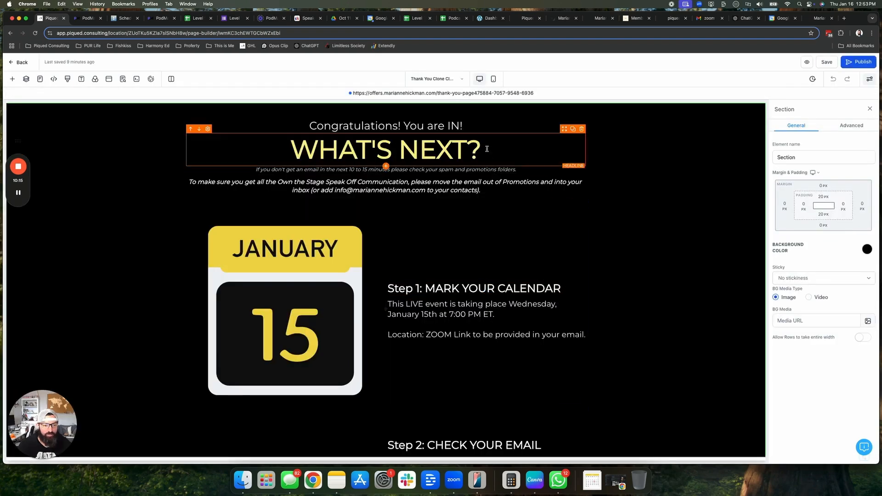
Replace the January 15 calendar image on the Thank You page with "march calendar.png" from the March 13 Speak Off media folder.
{"action": "scroll", "coordinate": [333, 276], "scroll_direction": "down", "scroll_amount": 1}
{"action": "left_click", "coordinate": [294, 289]}
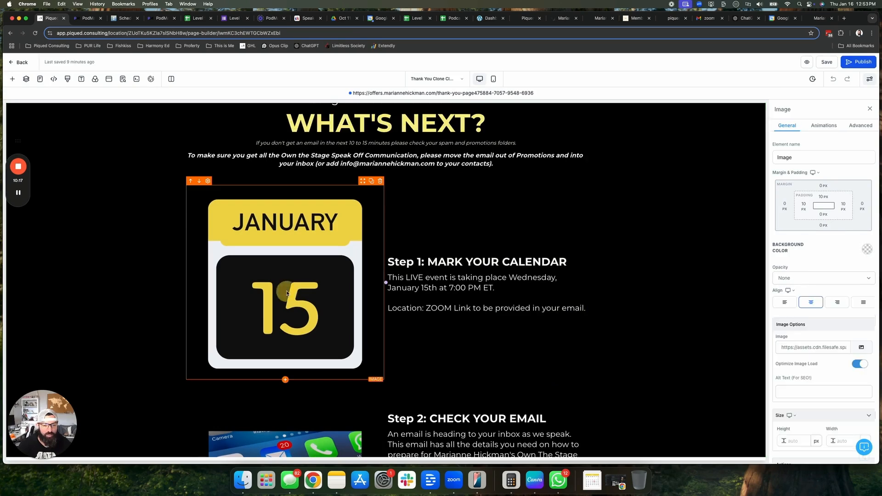
{"action": "left_click", "coordinate": [862, 348]}
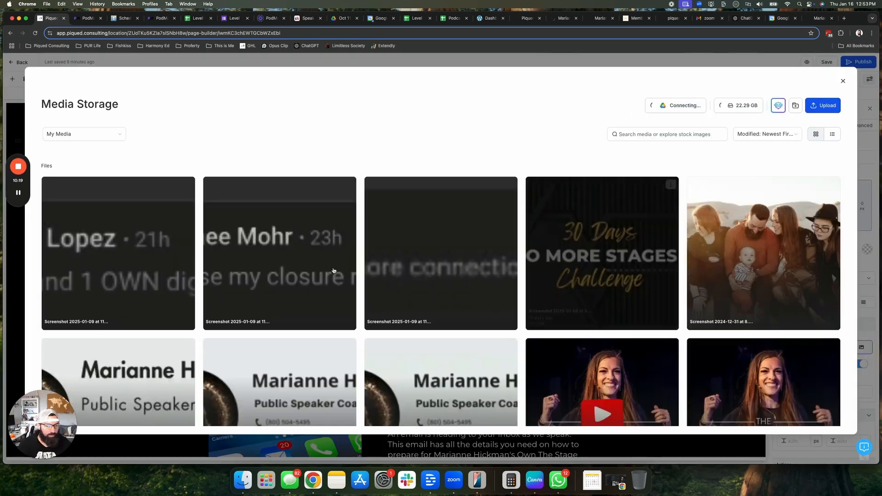
{"action": "left_click", "coordinate": [409, 166]}
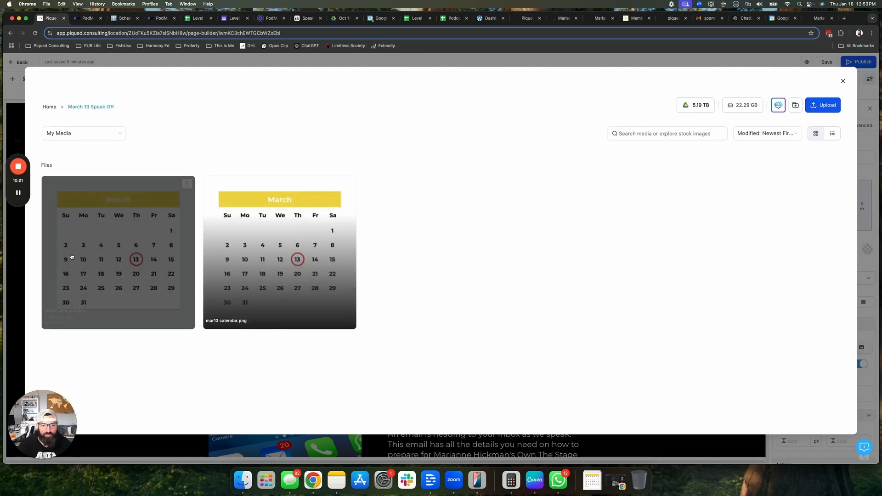
{"action": "left_click", "coordinate": [118, 290]}
{"action": "left_click", "coordinate": [651, 279]}
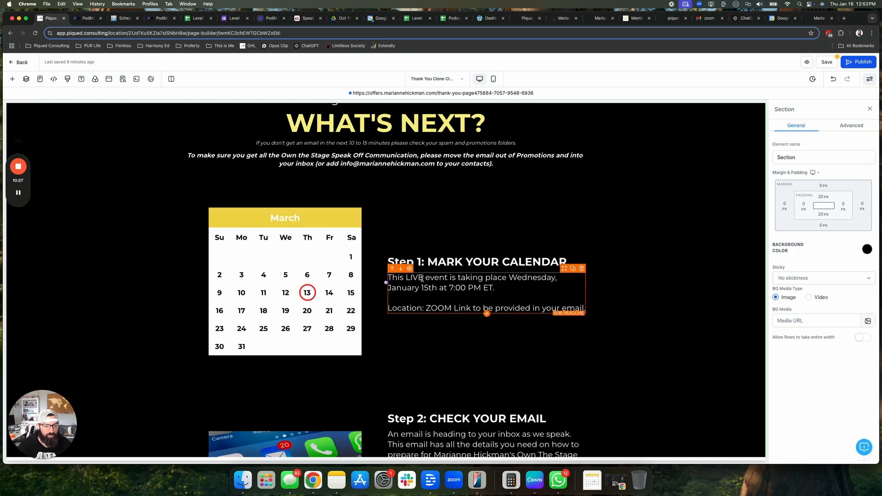
Change the LIVE event date in the Thank You page's Step 1 text to "Thursday, March 13th".
{"action": "double_click", "coordinate": [509, 278]}
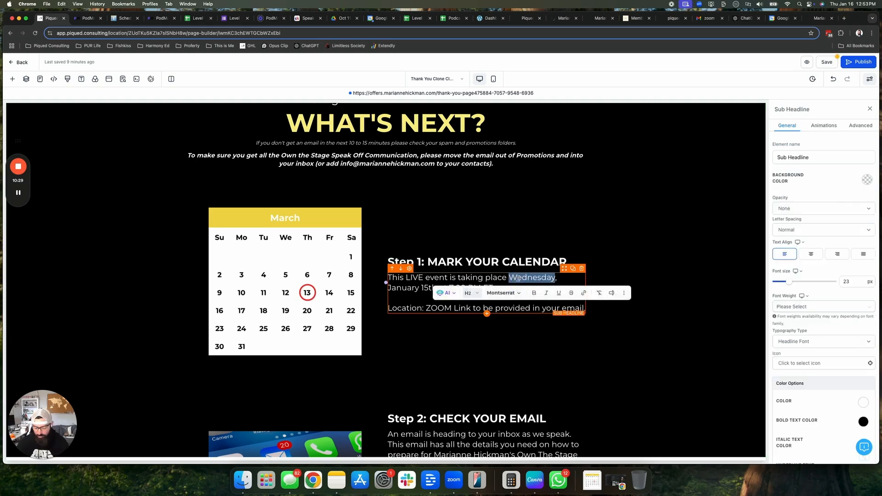
{"action": "type", "text": "Thursday"}
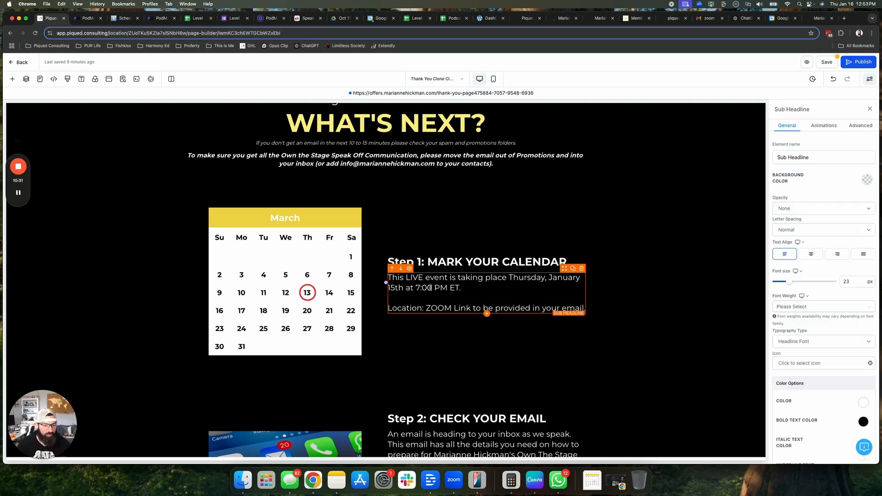
{"action": "double_click", "coordinate": [562, 279]}
{"action": "type", "text": "March"}
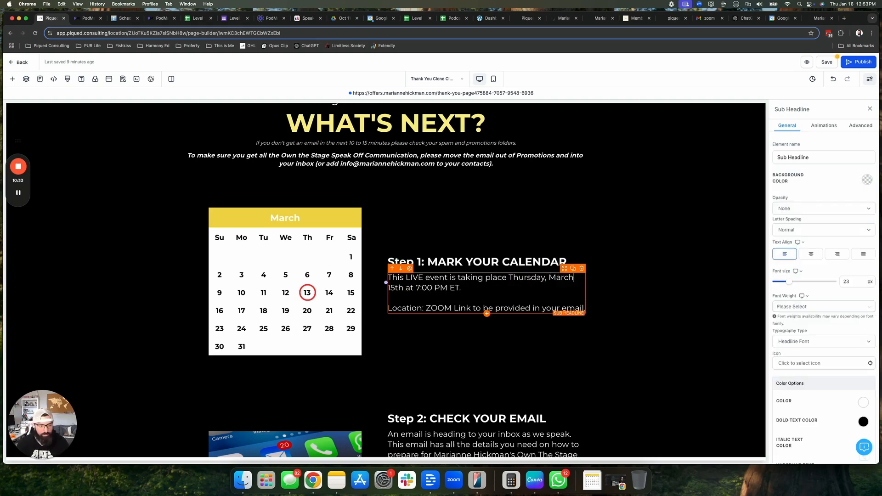
{"action": "double_click", "coordinate": [395, 288]}
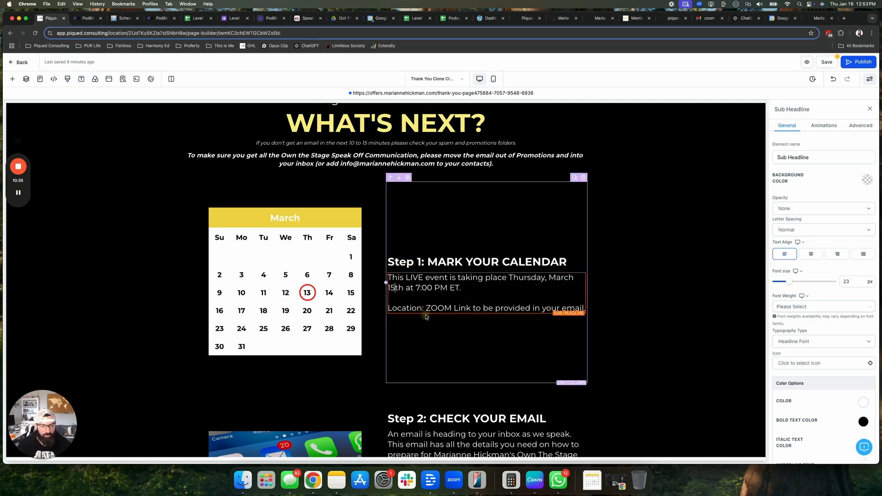
{"action": "type", "text": "13th"}
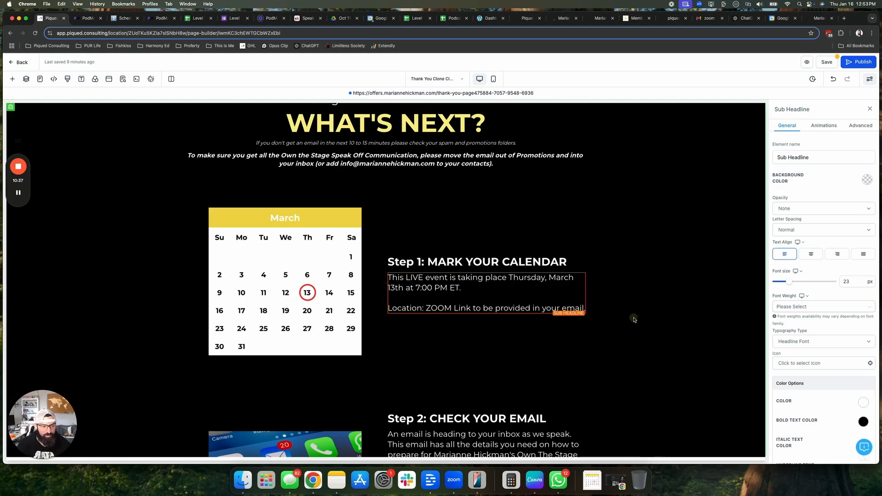
Publish the updated Thank You page and return to the funnel's Registration step overview.
{"action": "left_click", "coordinate": [632, 315]}
{"action": "scroll", "coordinate": [620, 349], "scroll_direction": "down", "scroll_amount": 4}
{"action": "scroll", "coordinate": [619, 363], "scroll_direction": "up", "scroll_amount": 5}
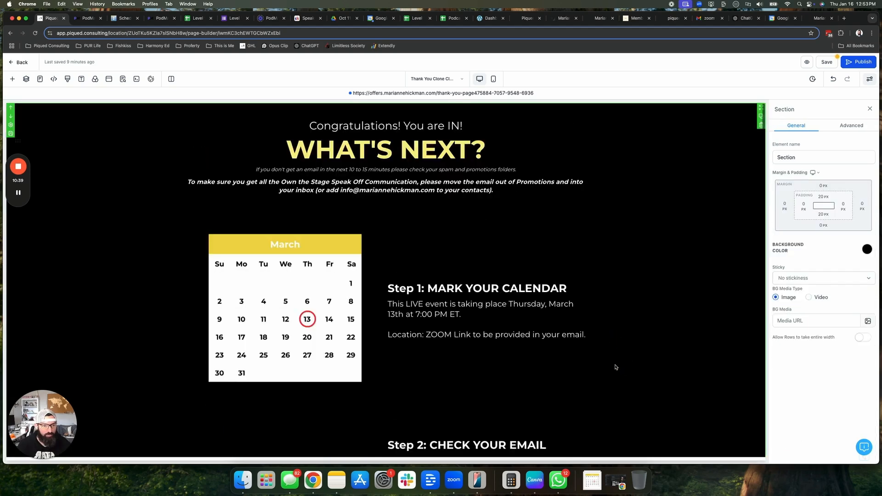
{"action": "left_click", "coordinate": [857, 63]}
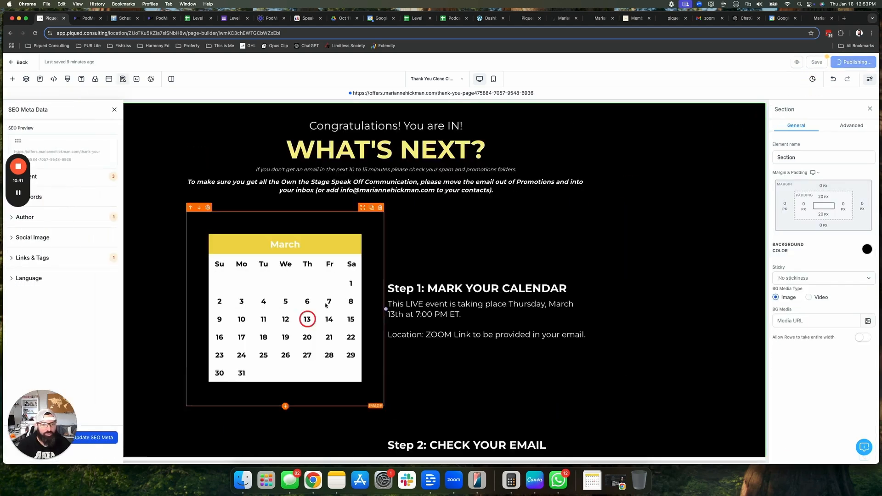
{"action": "left_click", "coordinate": [225, 402]}
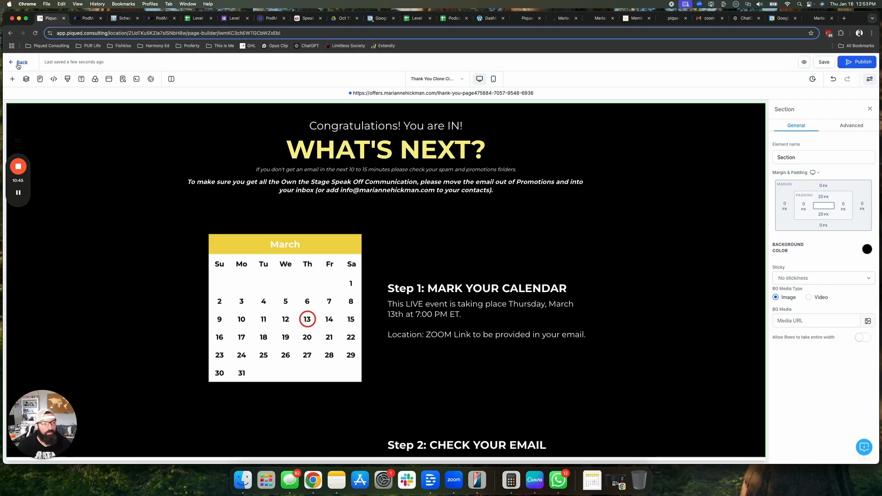
{"action": "left_click", "coordinate": [337, 236]}
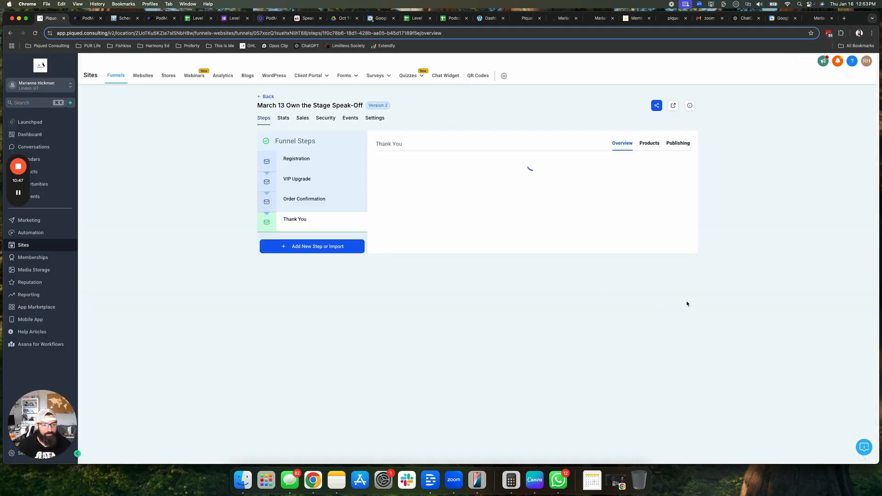
{"action": "left_click", "coordinate": [293, 167]}
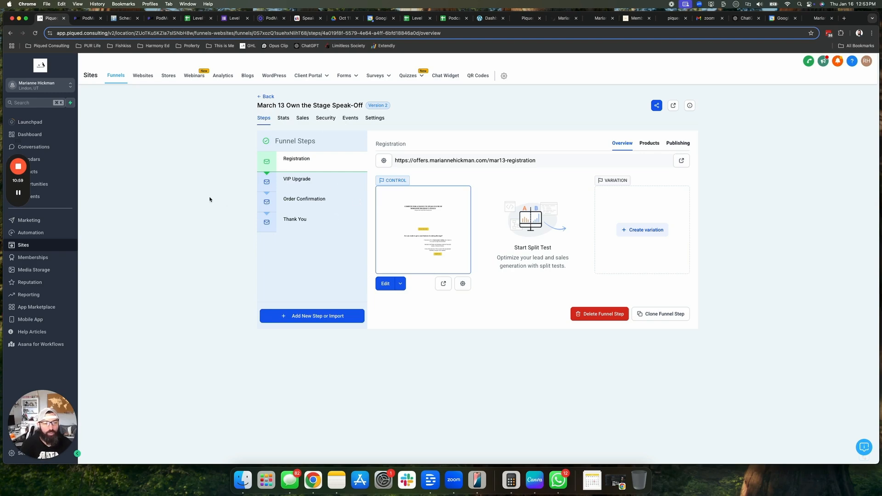
Open the URL Redirects list in the account settings.
{"action": "left_click_drag", "start_coordinate": [45, 409], "coordinate": [47, 341]}
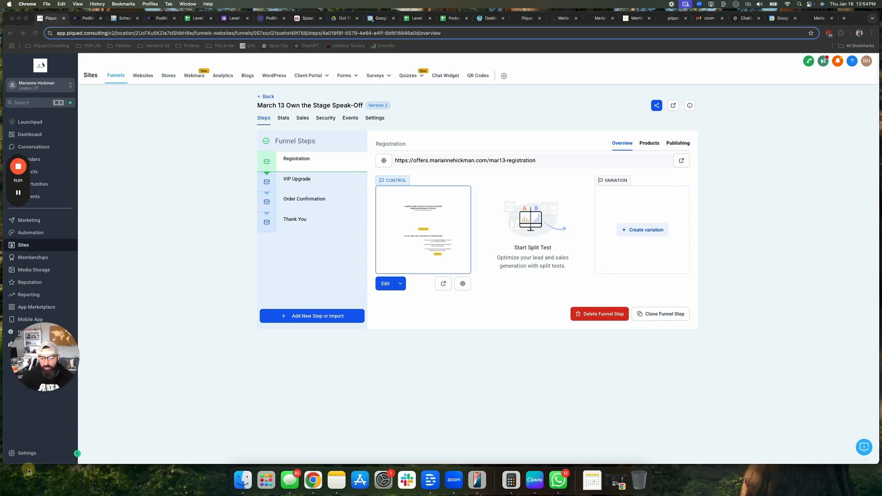
{"action": "left_click", "coordinate": [28, 455]}
{"action": "left_click", "coordinate": [30, 455]}
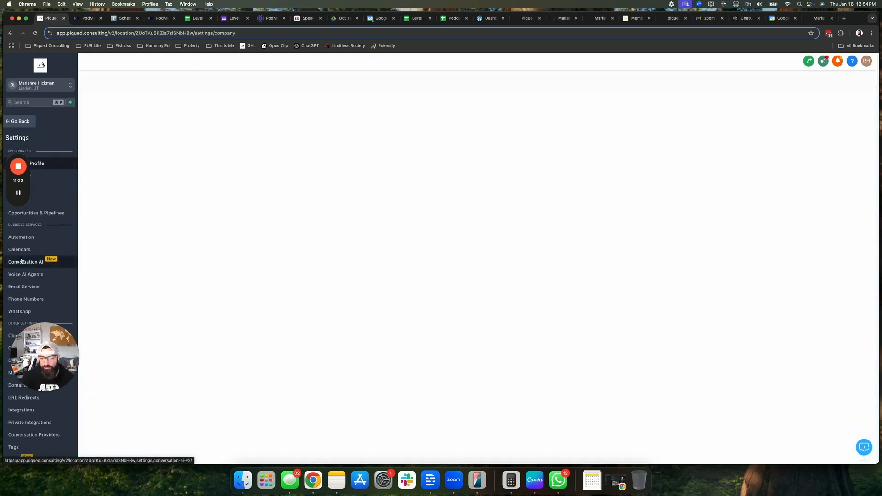
{"action": "scroll", "coordinate": [25, 324], "scroll_direction": "down", "scroll_amount": 2}
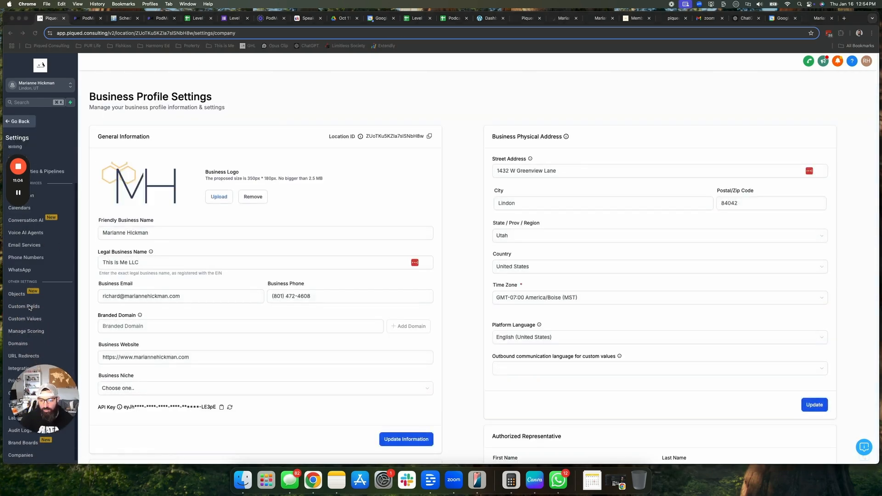
{"action": "left_click", "coordinate": [26, 356]}
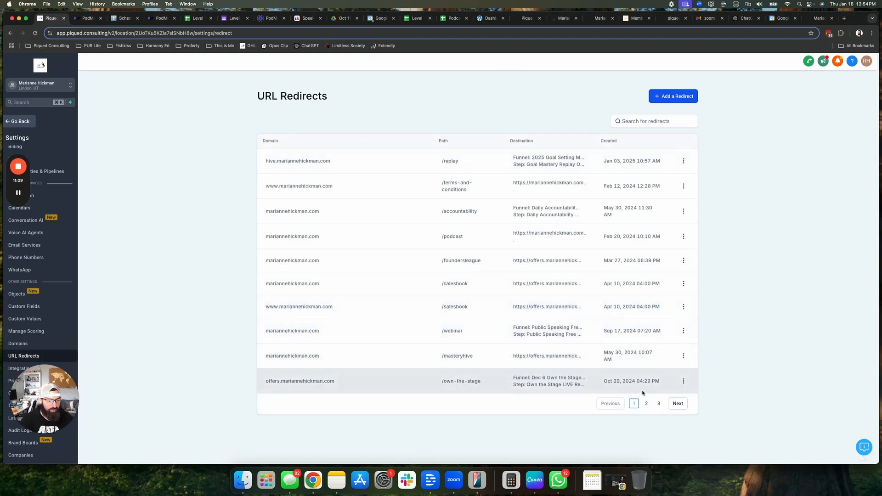
Point the /speakoff redirect to the Registration step of the "March 13 Own the Stage Speak-Off" funnel and update it.
{"action": "left_click", "coordinate": [646, 404]}
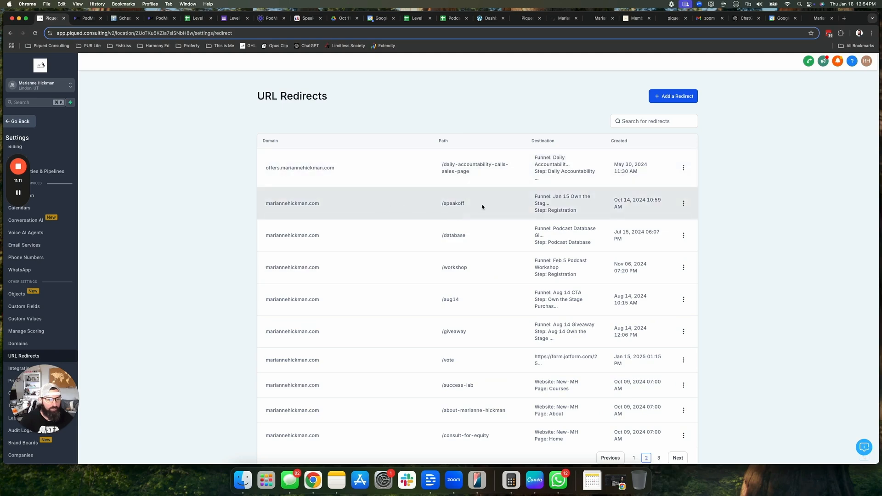
{"action": "left_click", "coordinate": [683, 203]}
{"action": "left_click", "coordinate": [680, 177]}
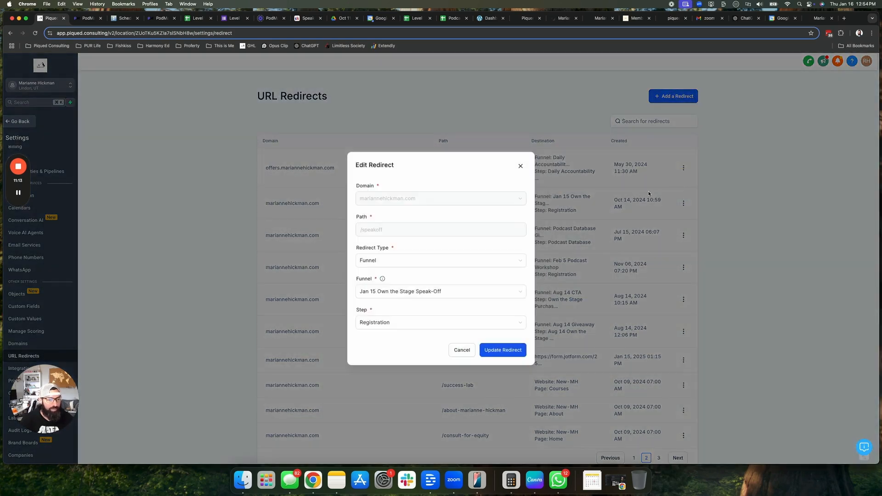
{"action": "left_click", "coordinate": [382, 292]}
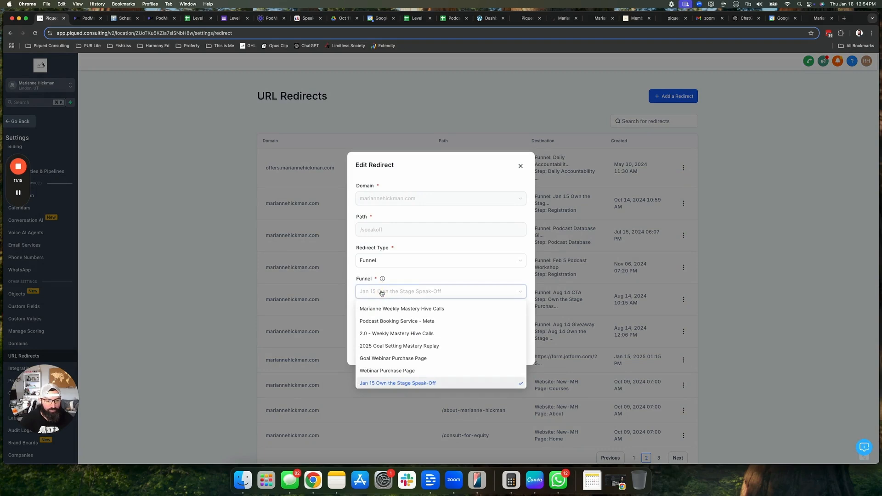
{"action": "scroll", "coordinate": [404, 350], "scroll_direction": "up", "scroll_amount": 10}
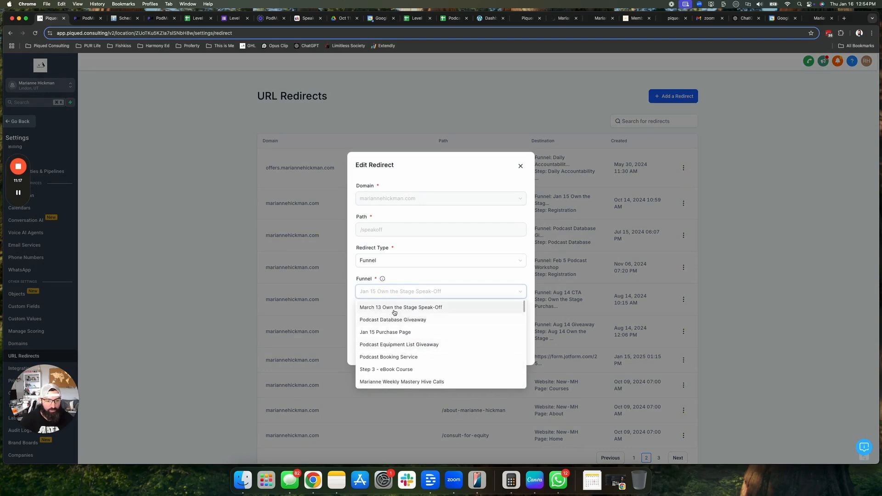
{"action": "left_click", "coordinate": [394, 312]}
{"action": "left_click", "coordinate": [383, 323]}
{"action": "left_click", "coordinate": [375, 336]}
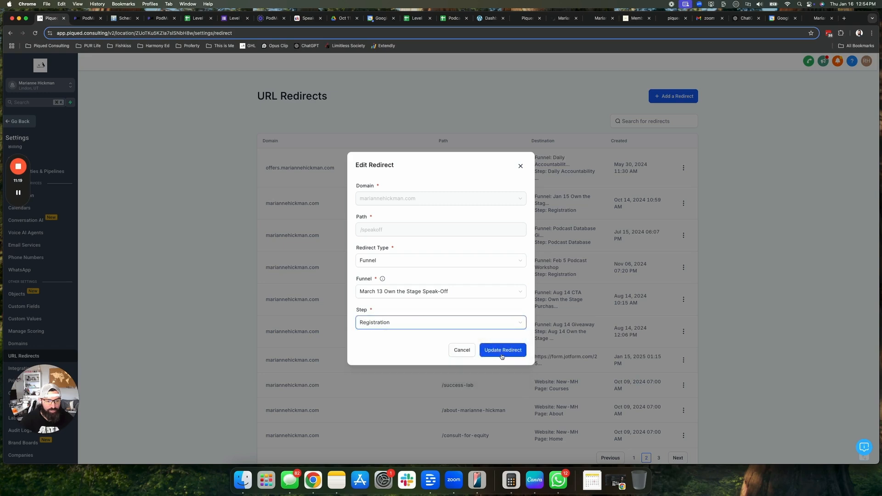
{"action": "left_click", "coordinate": [502, 356]}
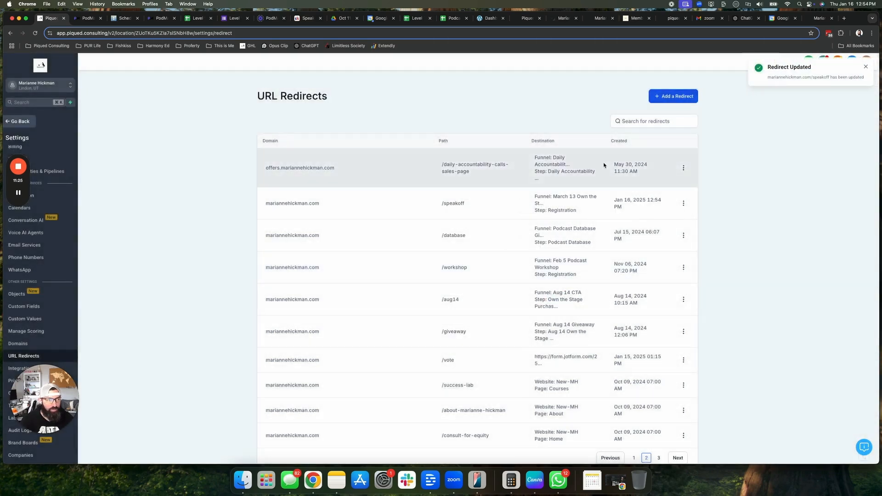
{"action": "left_click", "coordinate": [864, 68]}
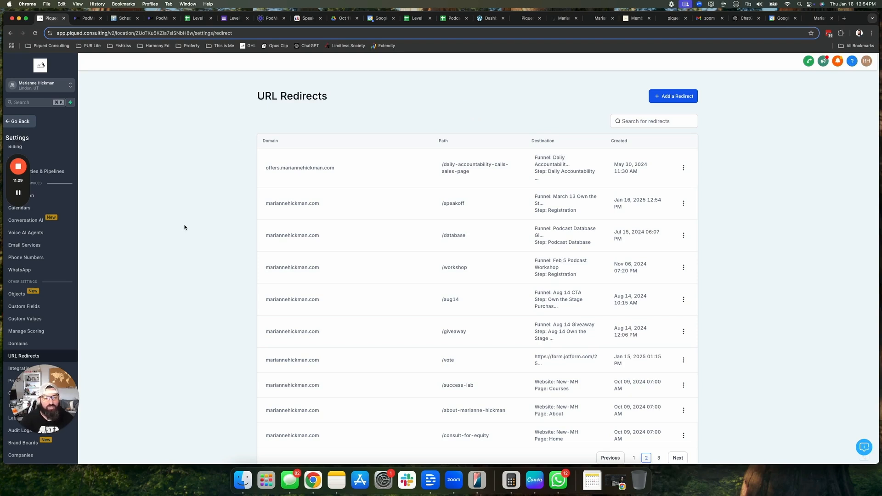
{"action": "left_click_drag", "start_coordinate": [554, 196], "coordinate": [577, 209]}
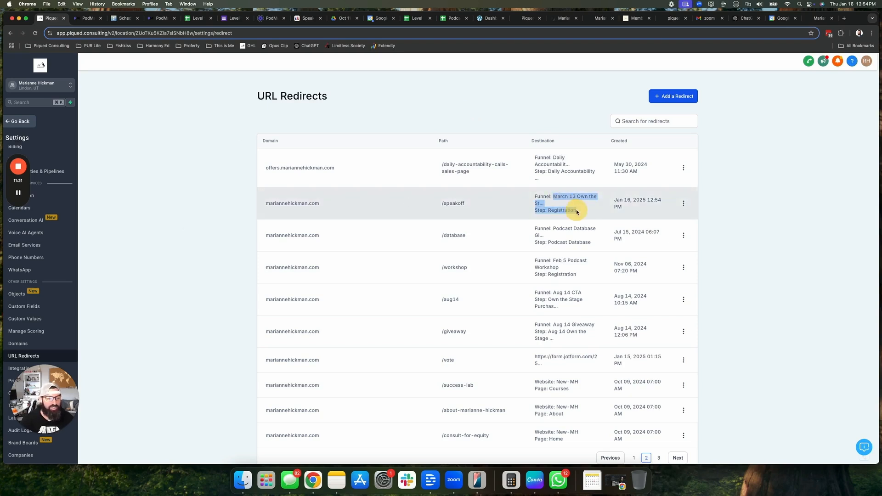
{"action": "left_click", "coordinate": [580, 209]}
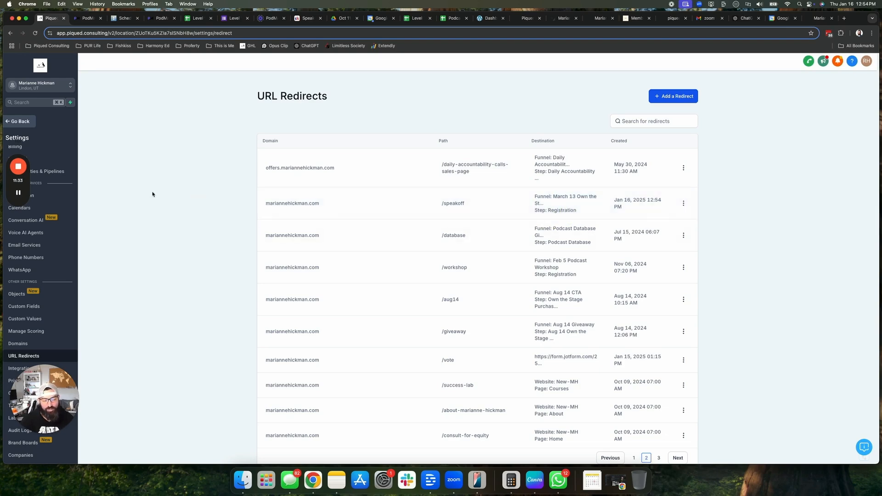